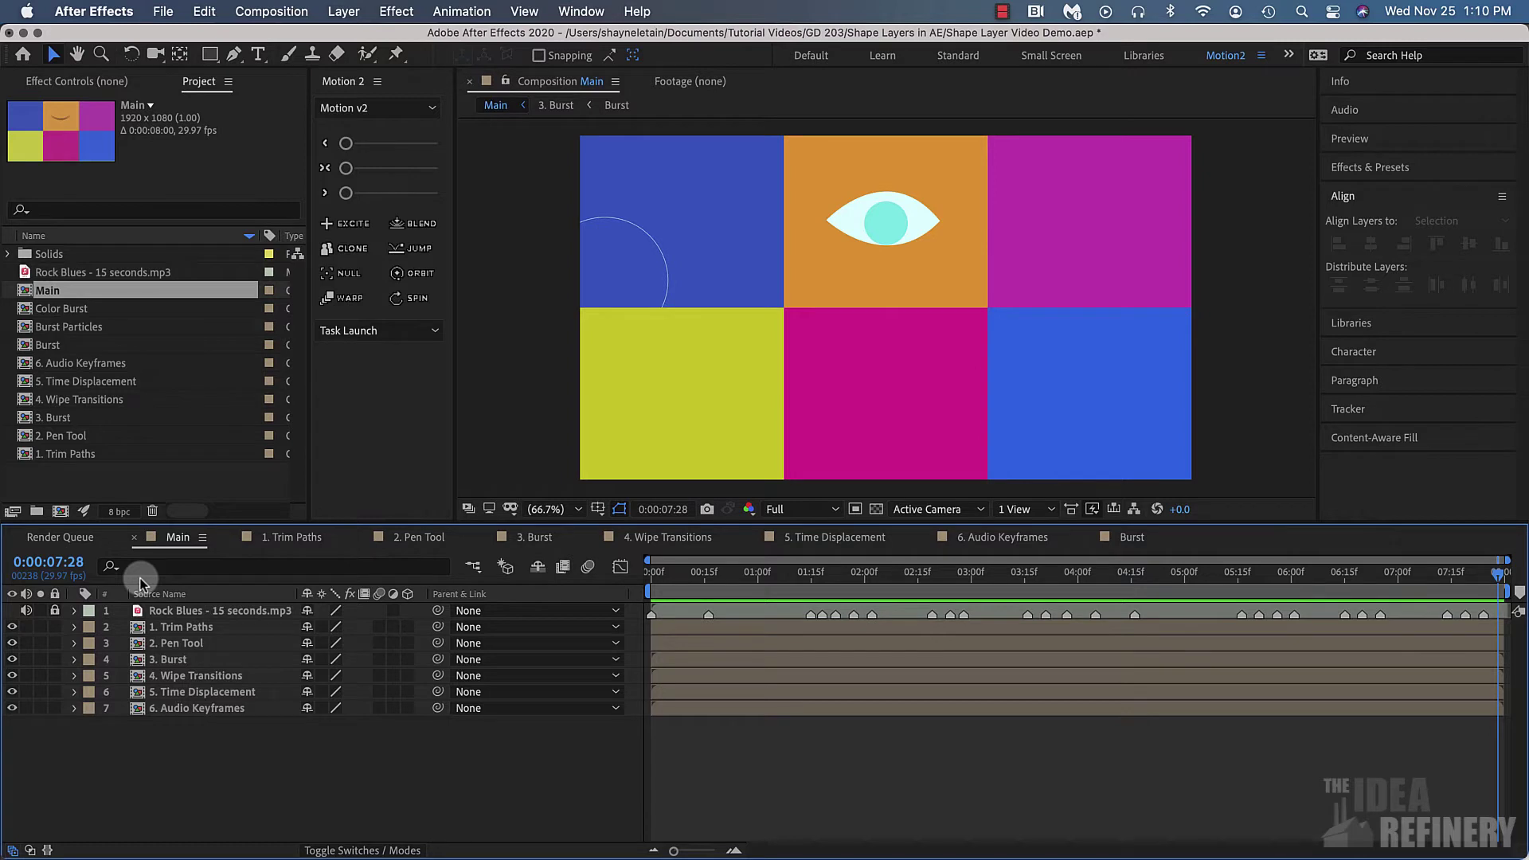
Step: Open the 4. Wipe Transitions composition and rename its yellow solid layer bg
{"action": "left_click", "coordinate": [673, 389]}
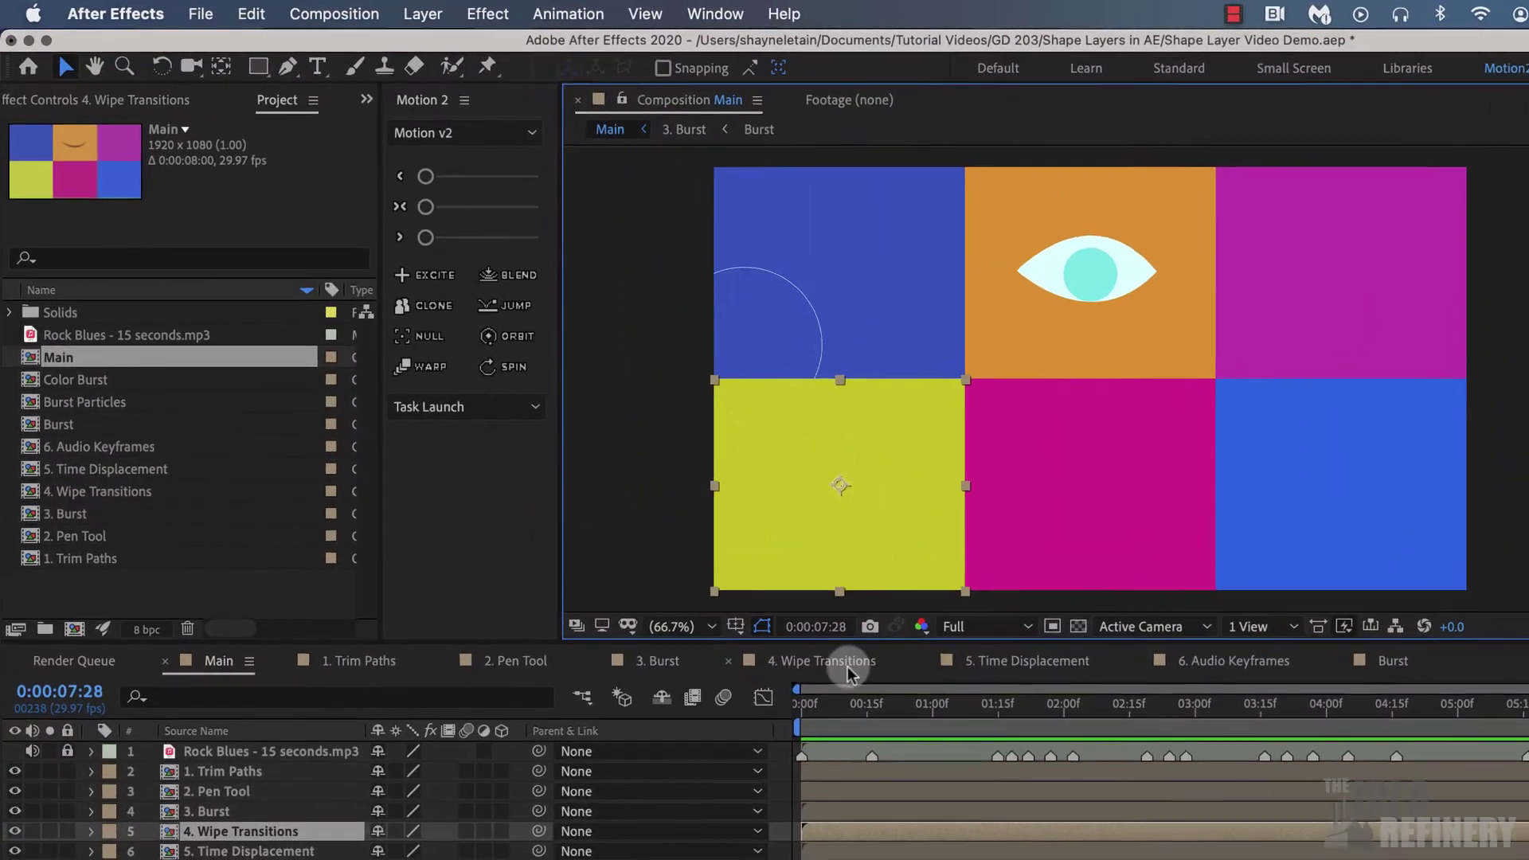
{"action": "left_click", "coordinate": [687, 540]}
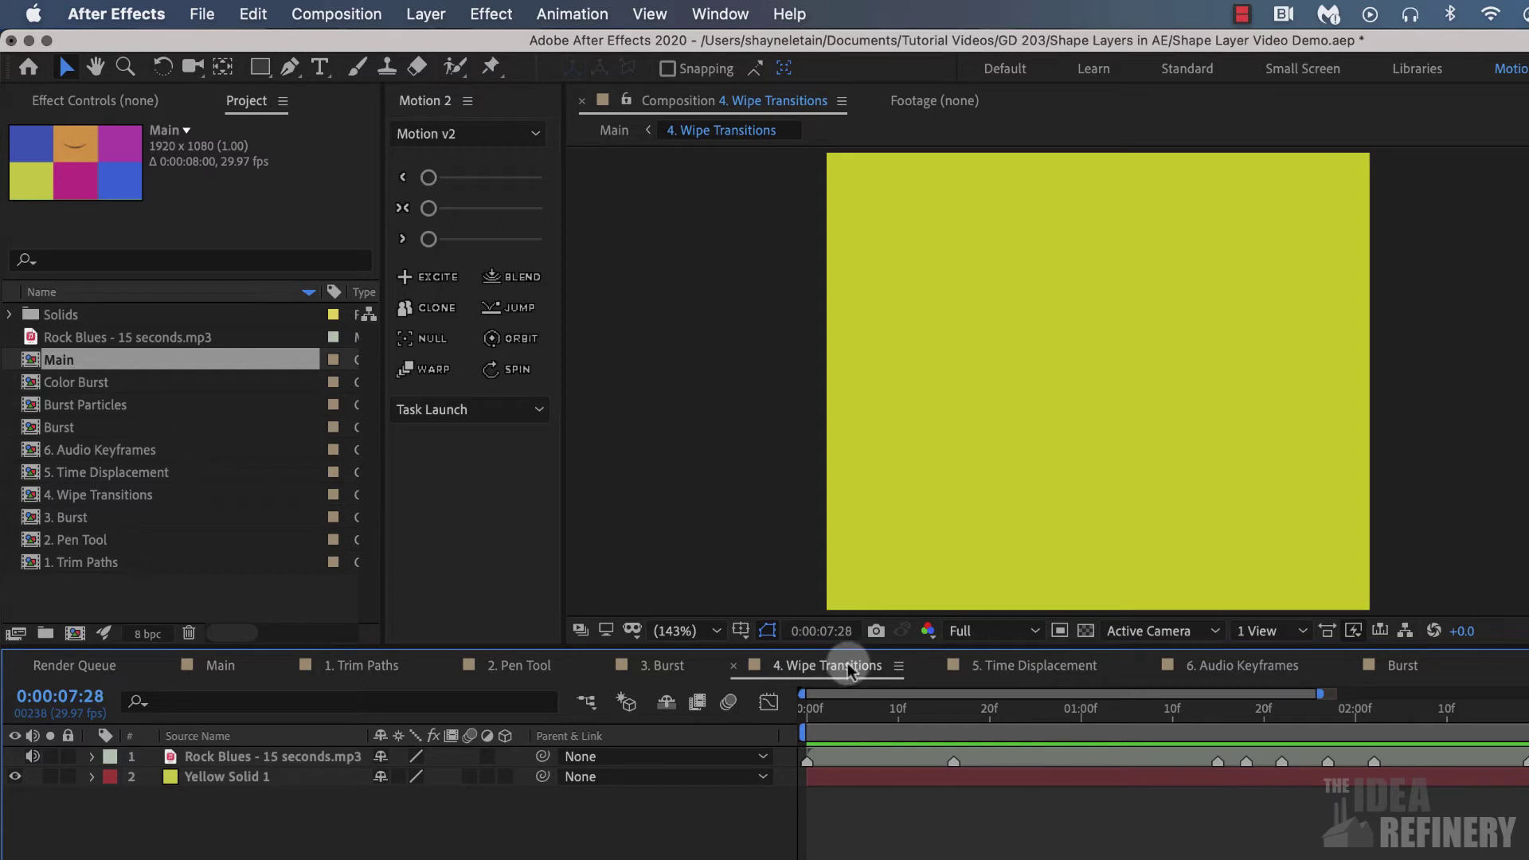
{"action": "left_click", "coordinate": [210, 778]}
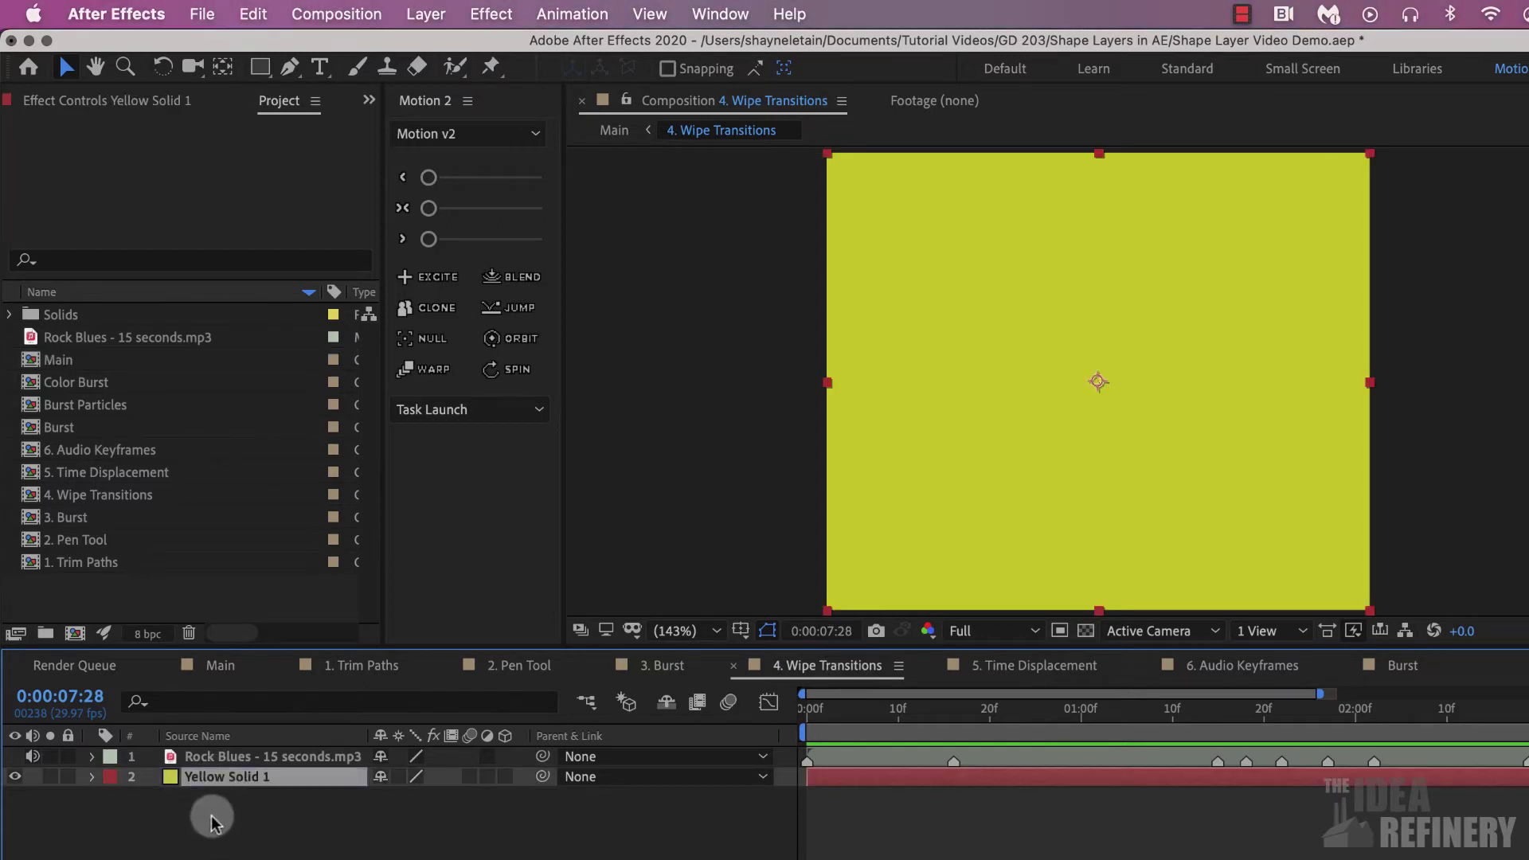
{"action": "left_click", "coordinate": [231, 760]}
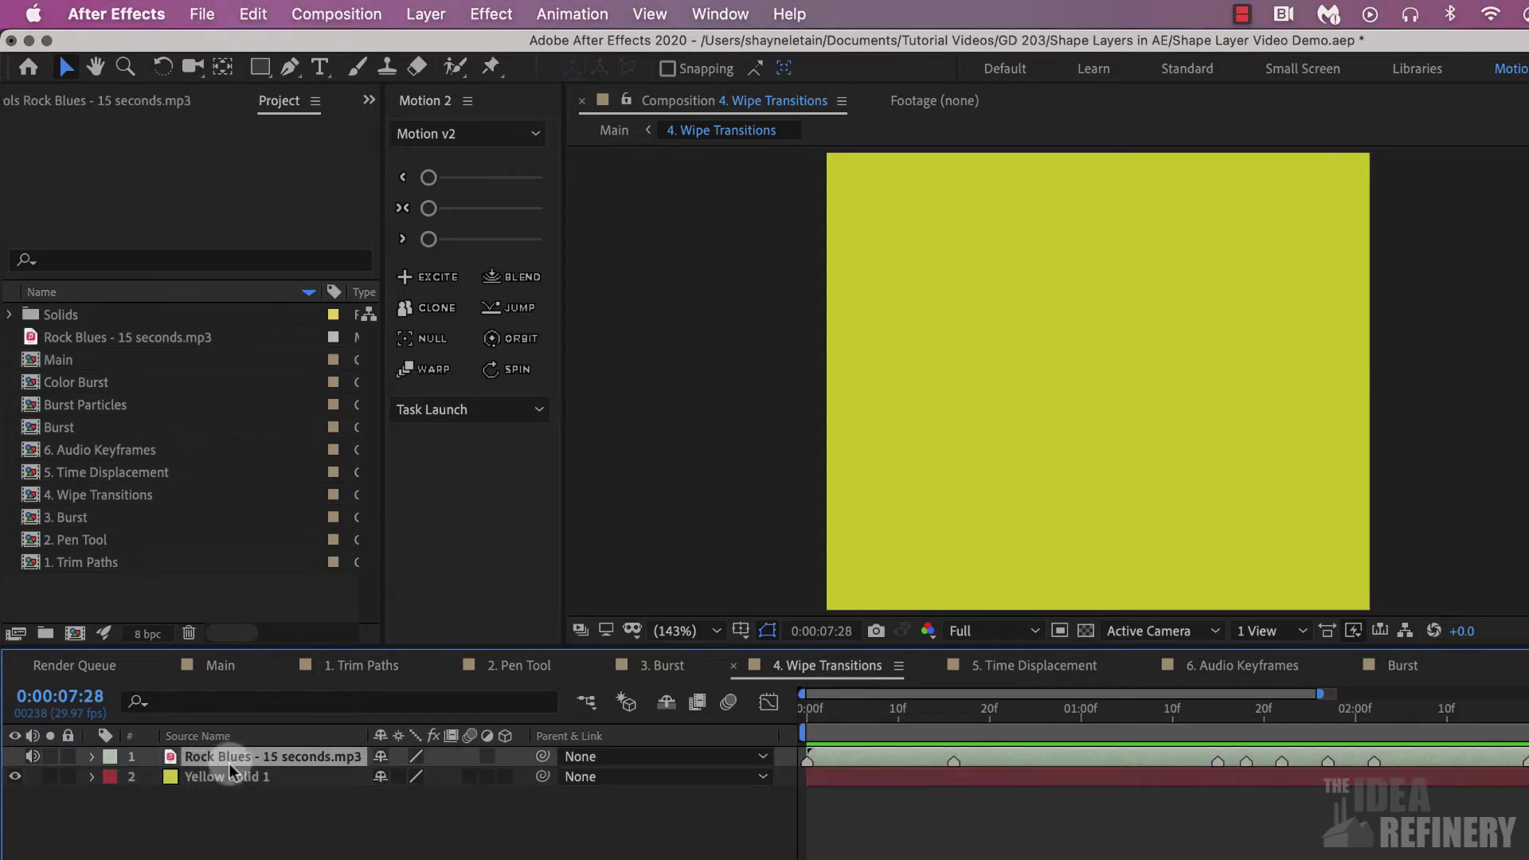
{"action": "left_click", "coordinate": [243, 780]}
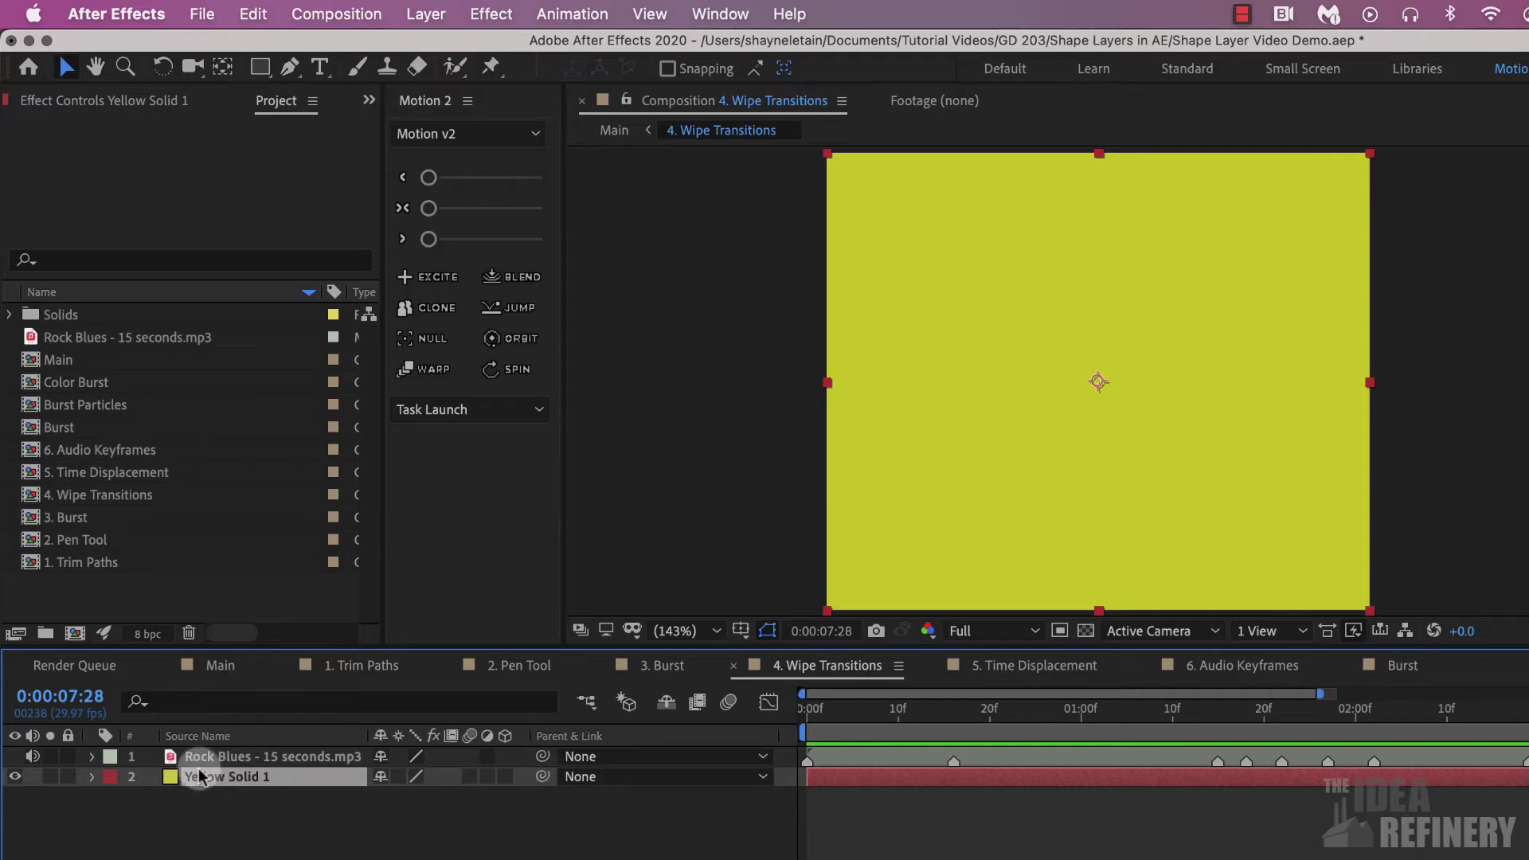
{"action": "key", "text": "Return"}
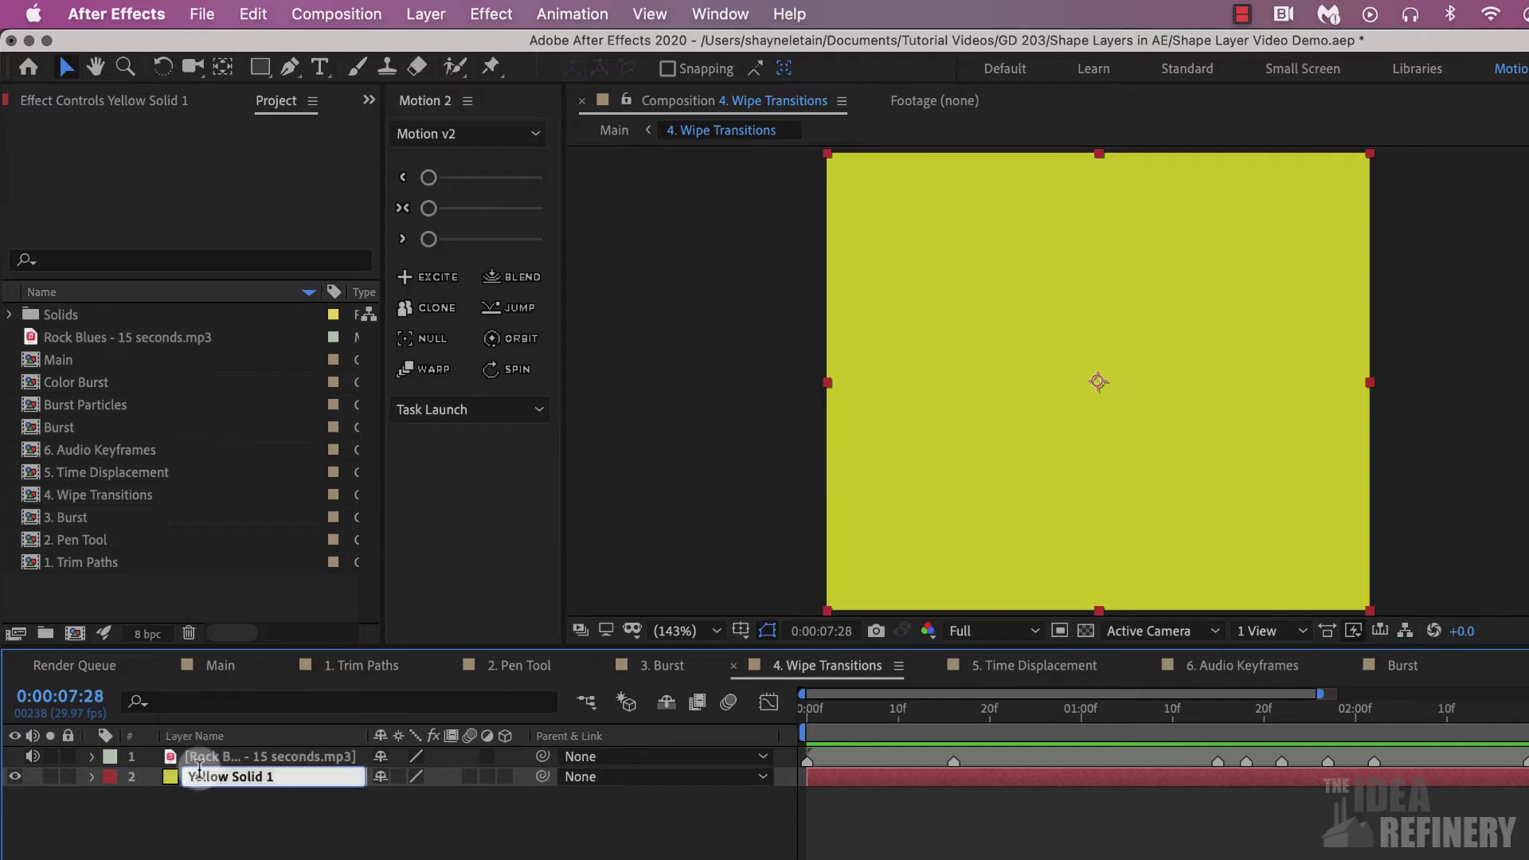
{"action": "type", "text": "bg"}
{"action": "key", "text": "Return"}
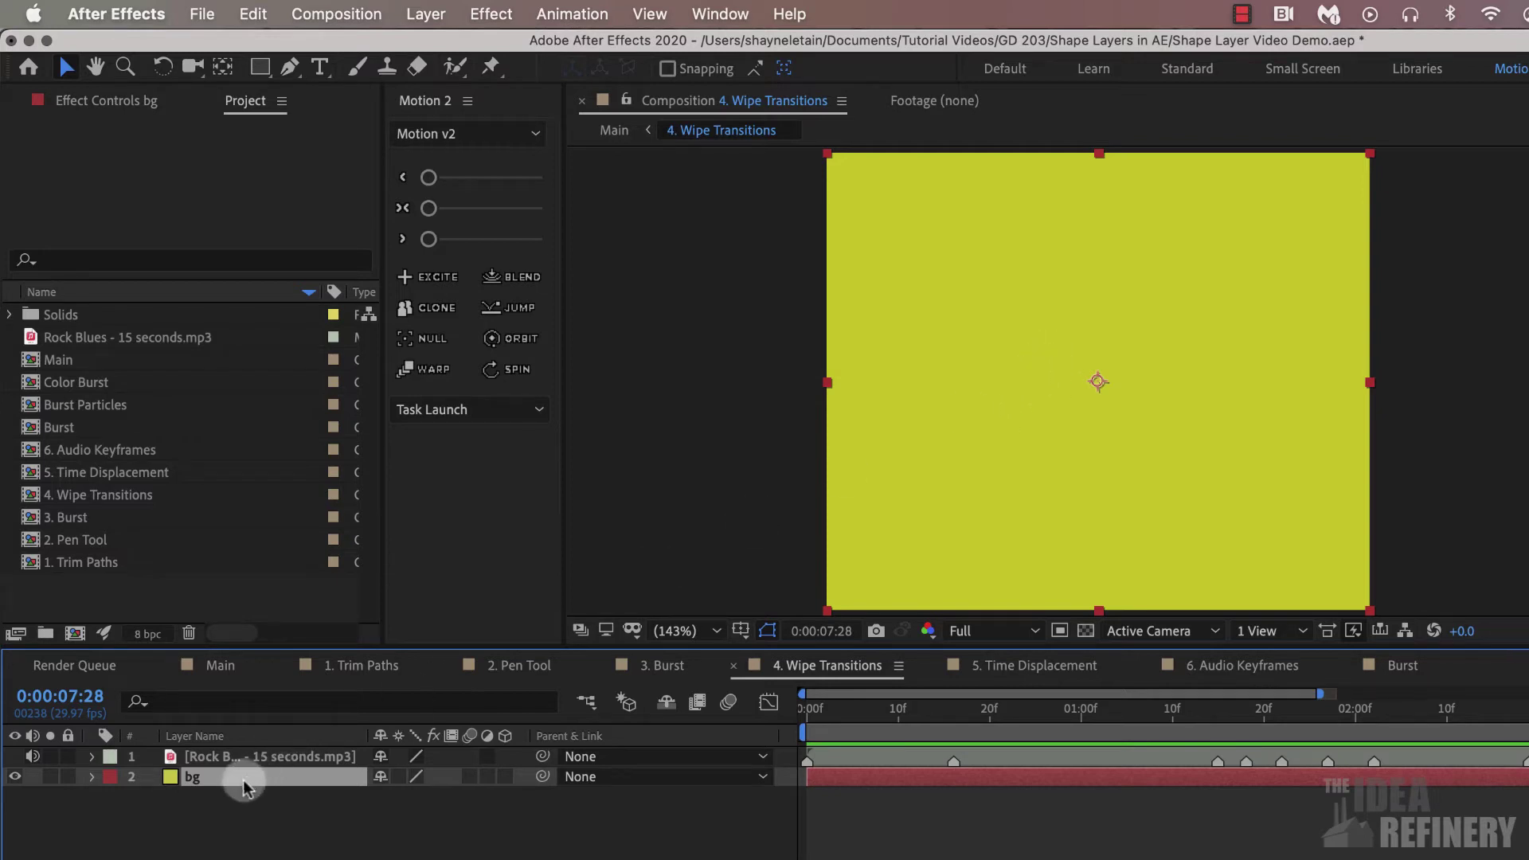
Step: Create a blue solid of 640 × 540 px above the bg layer
{"action": "left_click", "coordinate": [426, 14]}
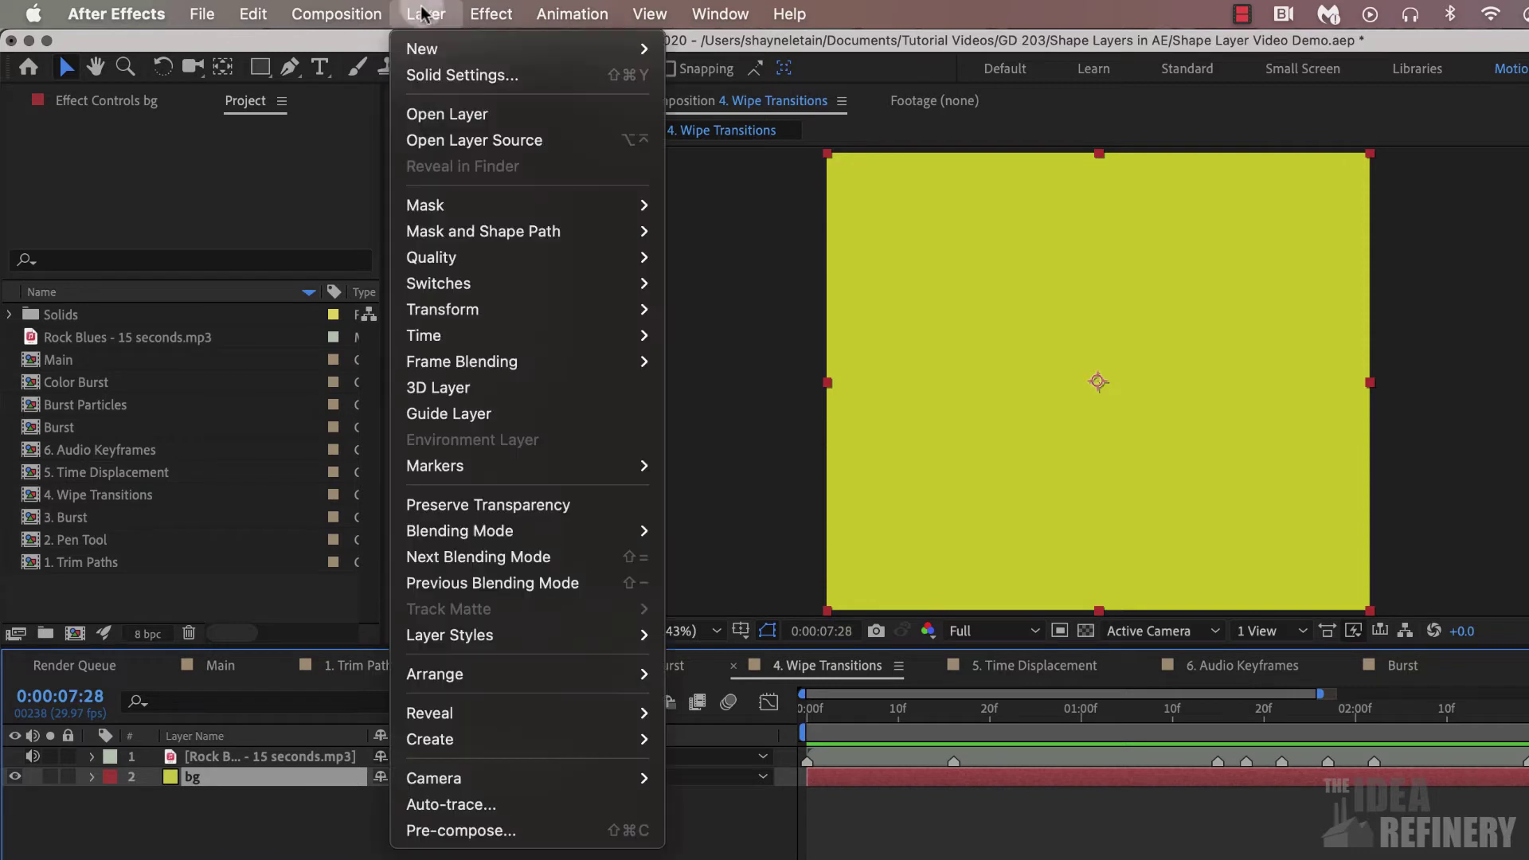
{"action": "mouse_move", "coordinate": [646, 47]}
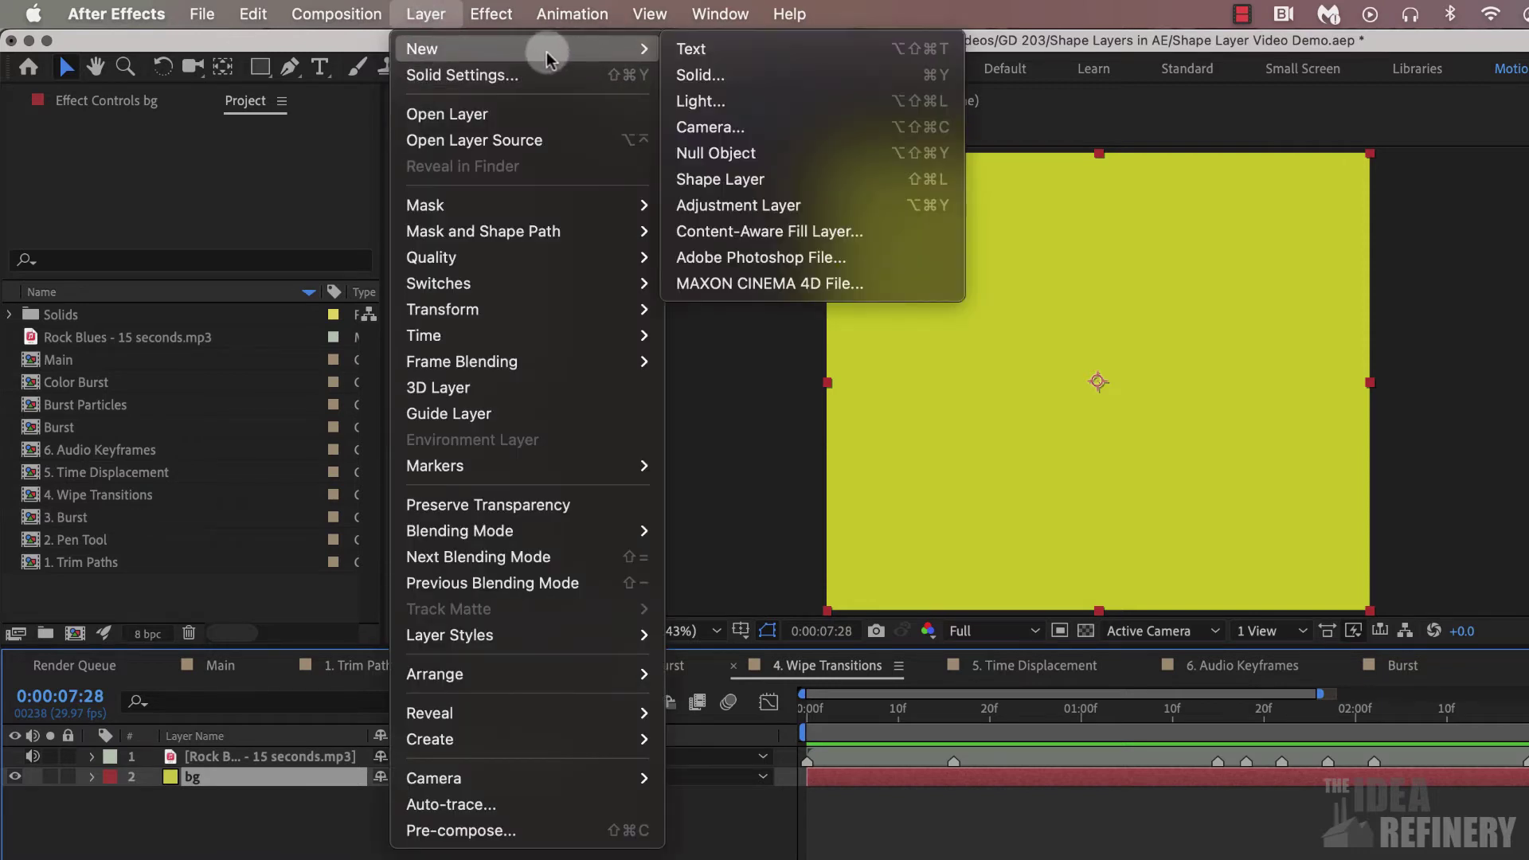
{"action": "left_click", "coordinate": [701, 75]}
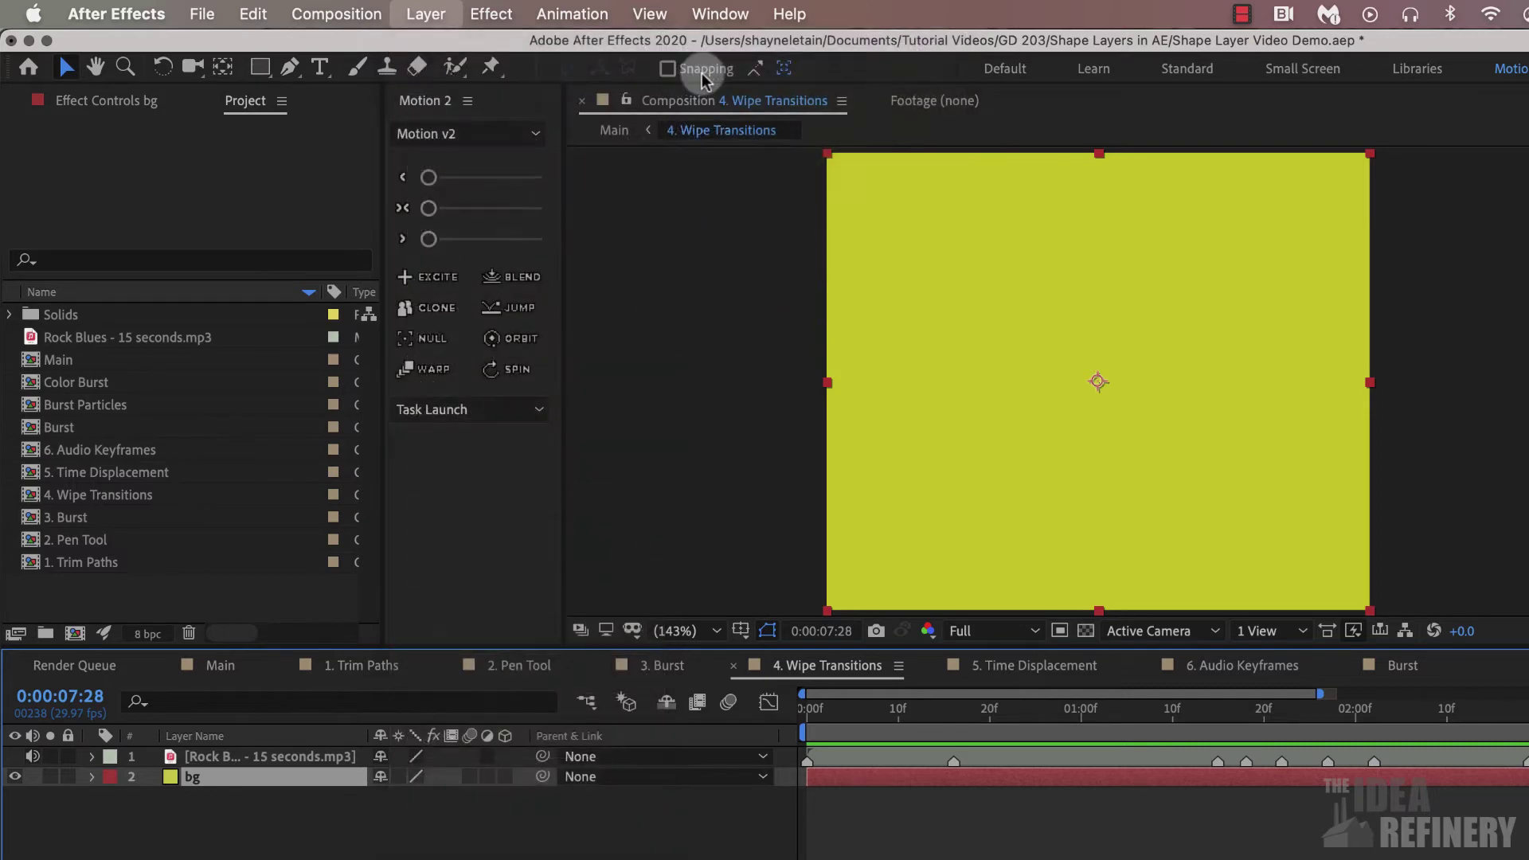
{"action": "left_click_drag", "start_coordinate": [1522, 578], "coordinate": [324, 177]}
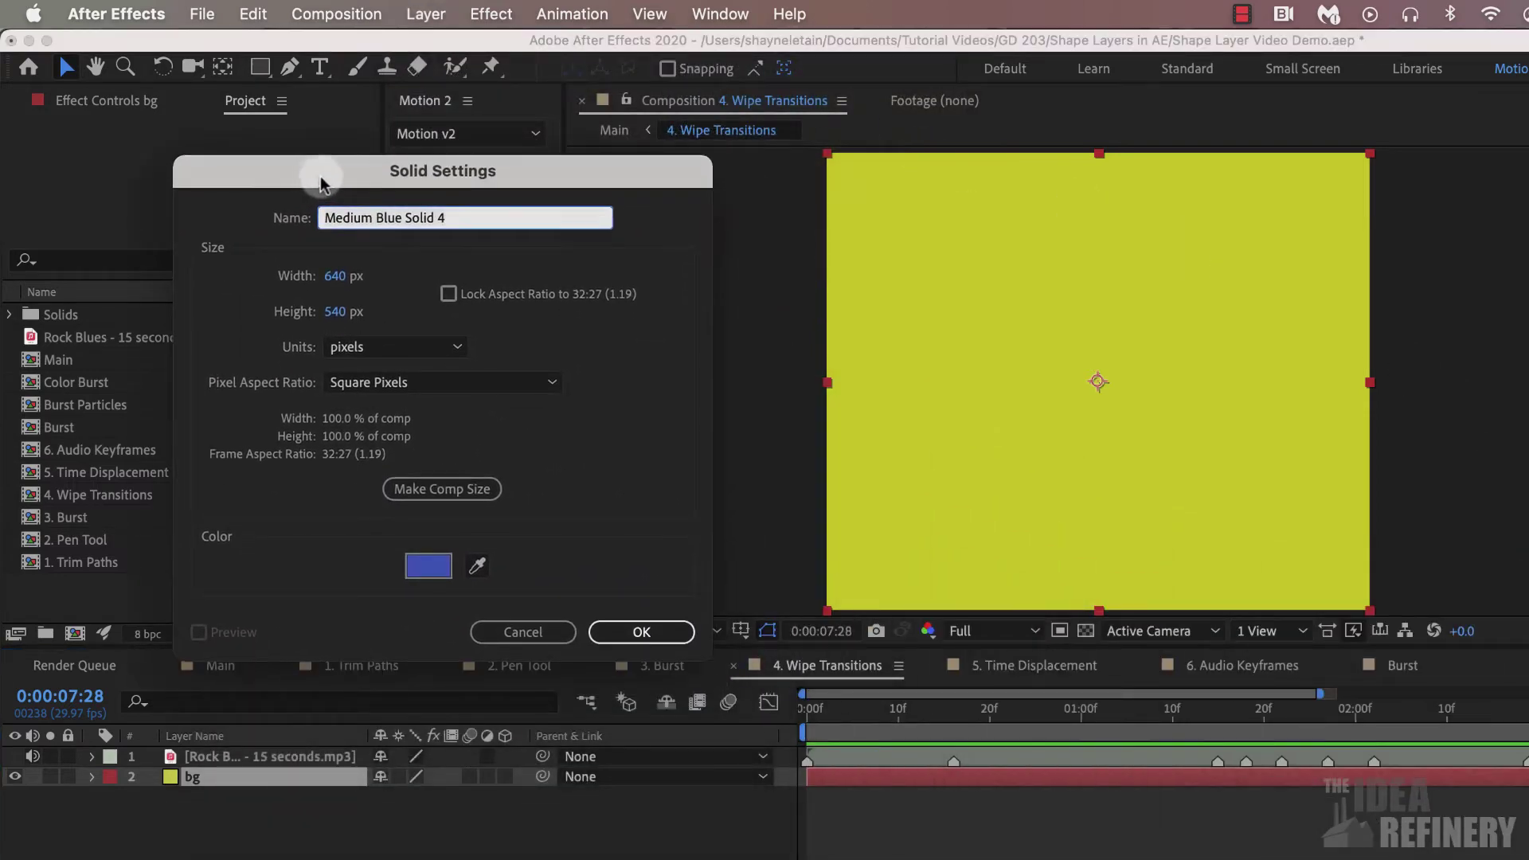
{"action": "left_click", "coordinate": [434, 570]}
{"action": "left_click", "coordinate": [1198, 499]}
{"action": "left_click", "coordinate": [642, 632]}
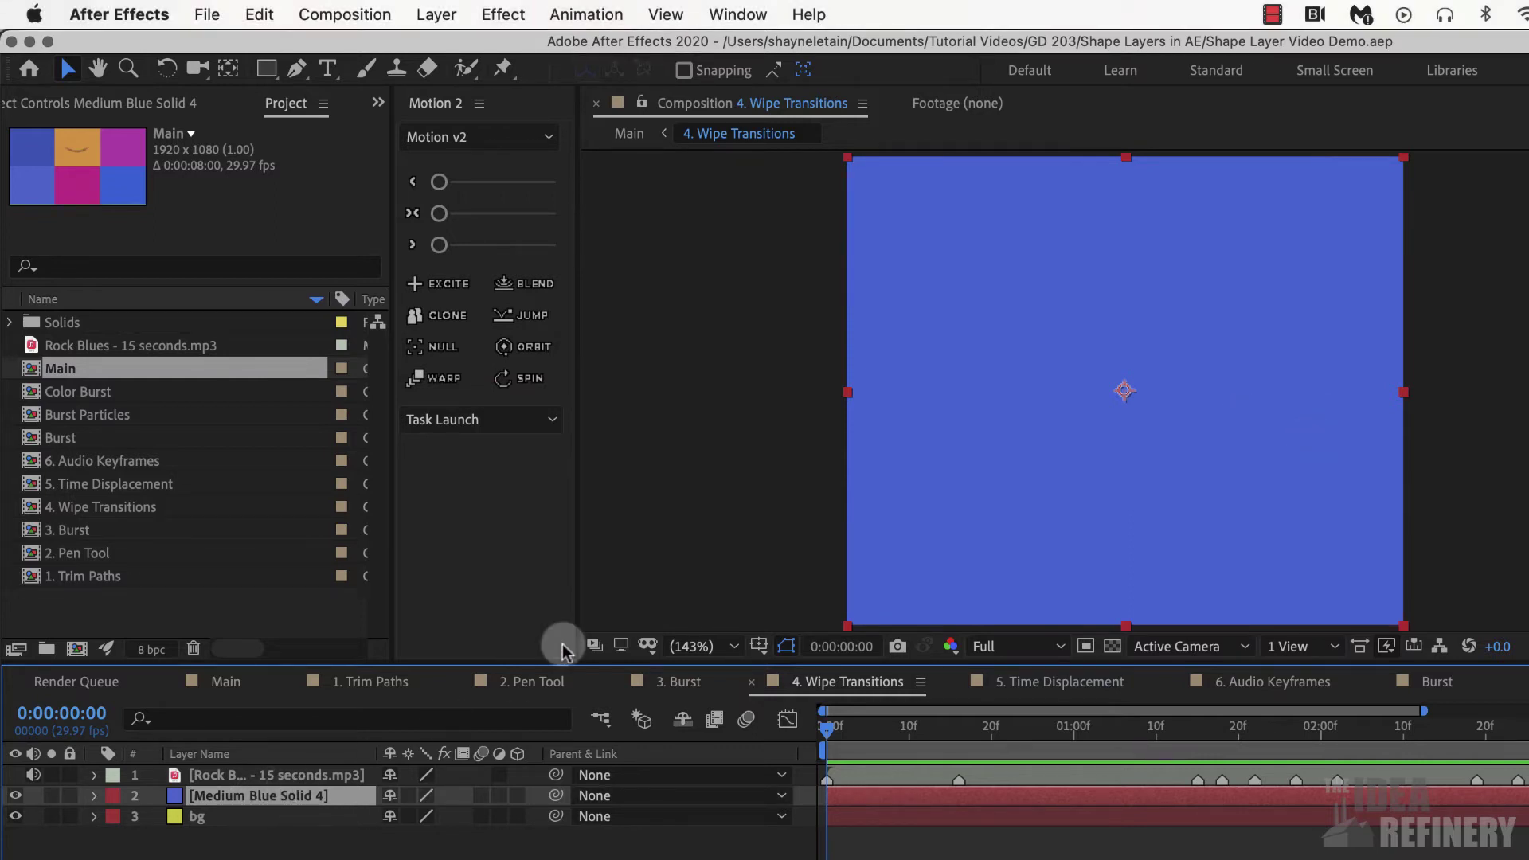
Step: Apply the Linear Wipe transition effect to the blue solid and set its Transition Completion to 100%
{"action": "left_click", "coordinate": [519, 15]}
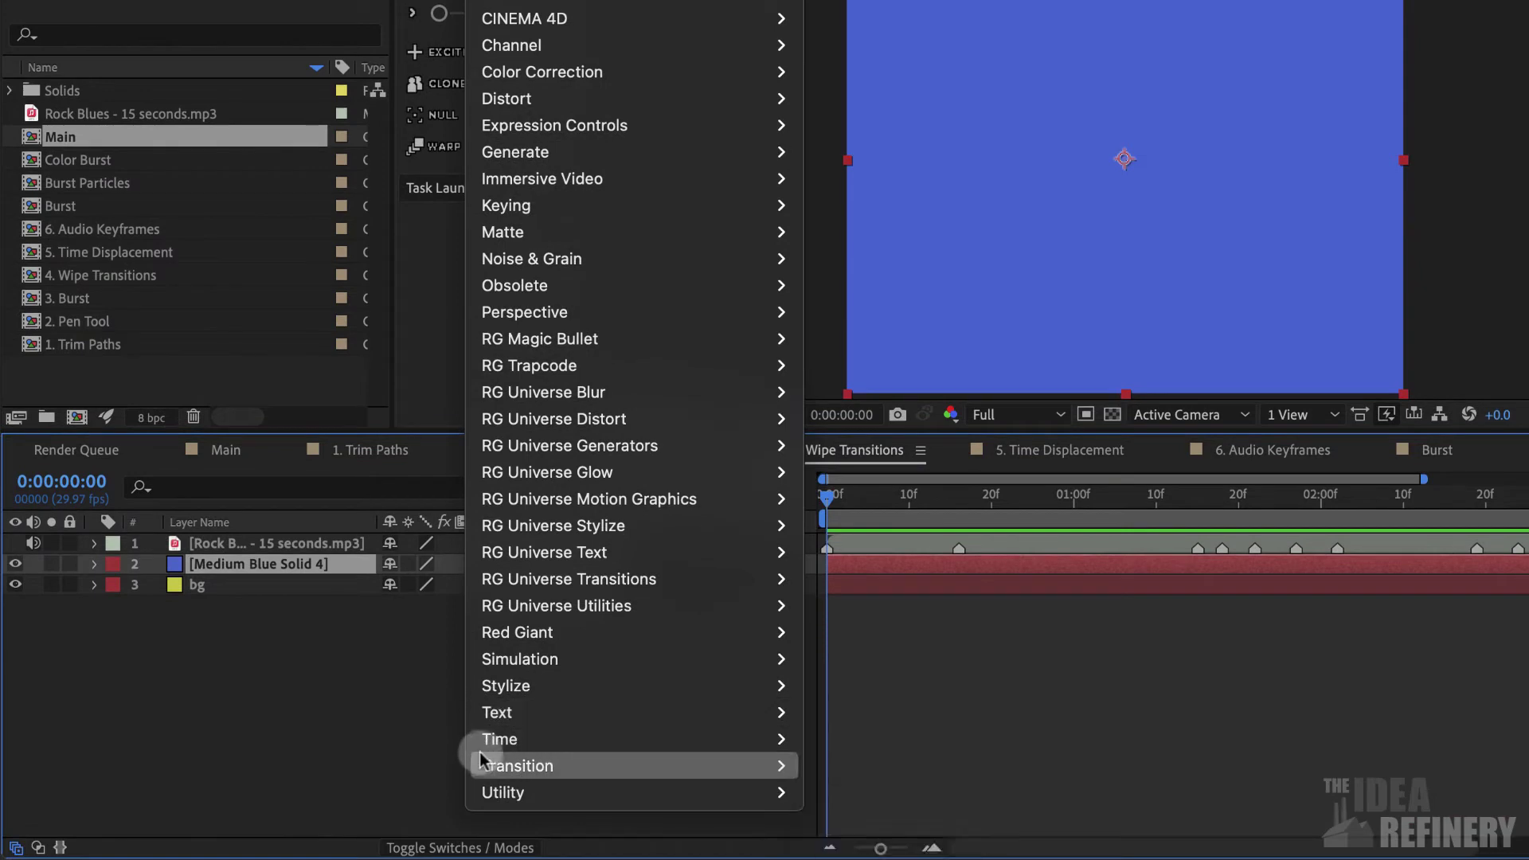
{"action": "mouse_move", "coordinate": [485, 768]}
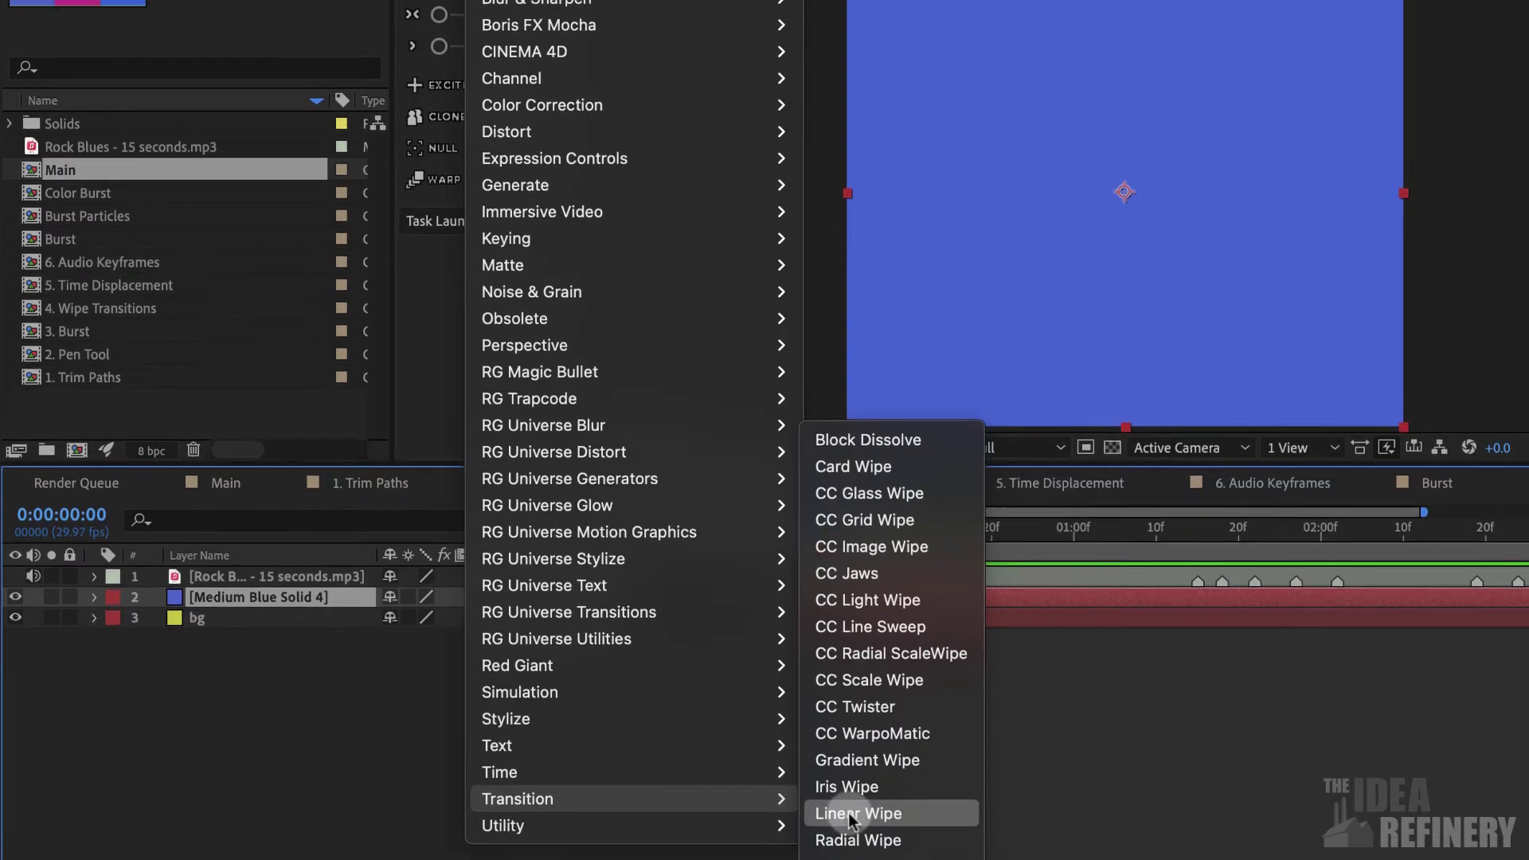
{"action": "left_click", "coordinate": [848, 781]}
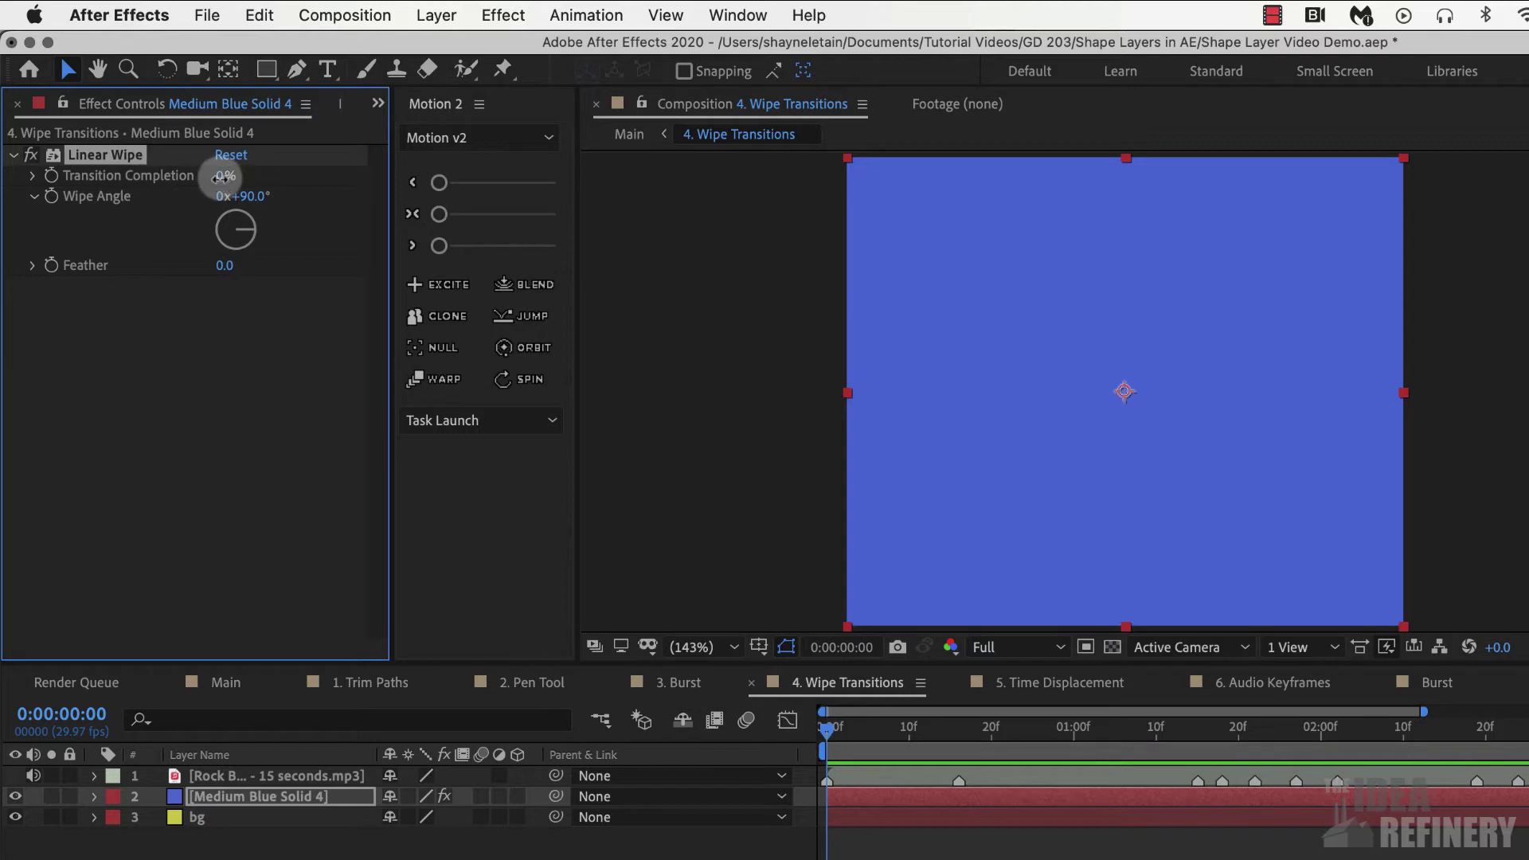
{"action": "left_click_drag", "start_coordinate": [220, 178], "coordinate": [386, 170]}
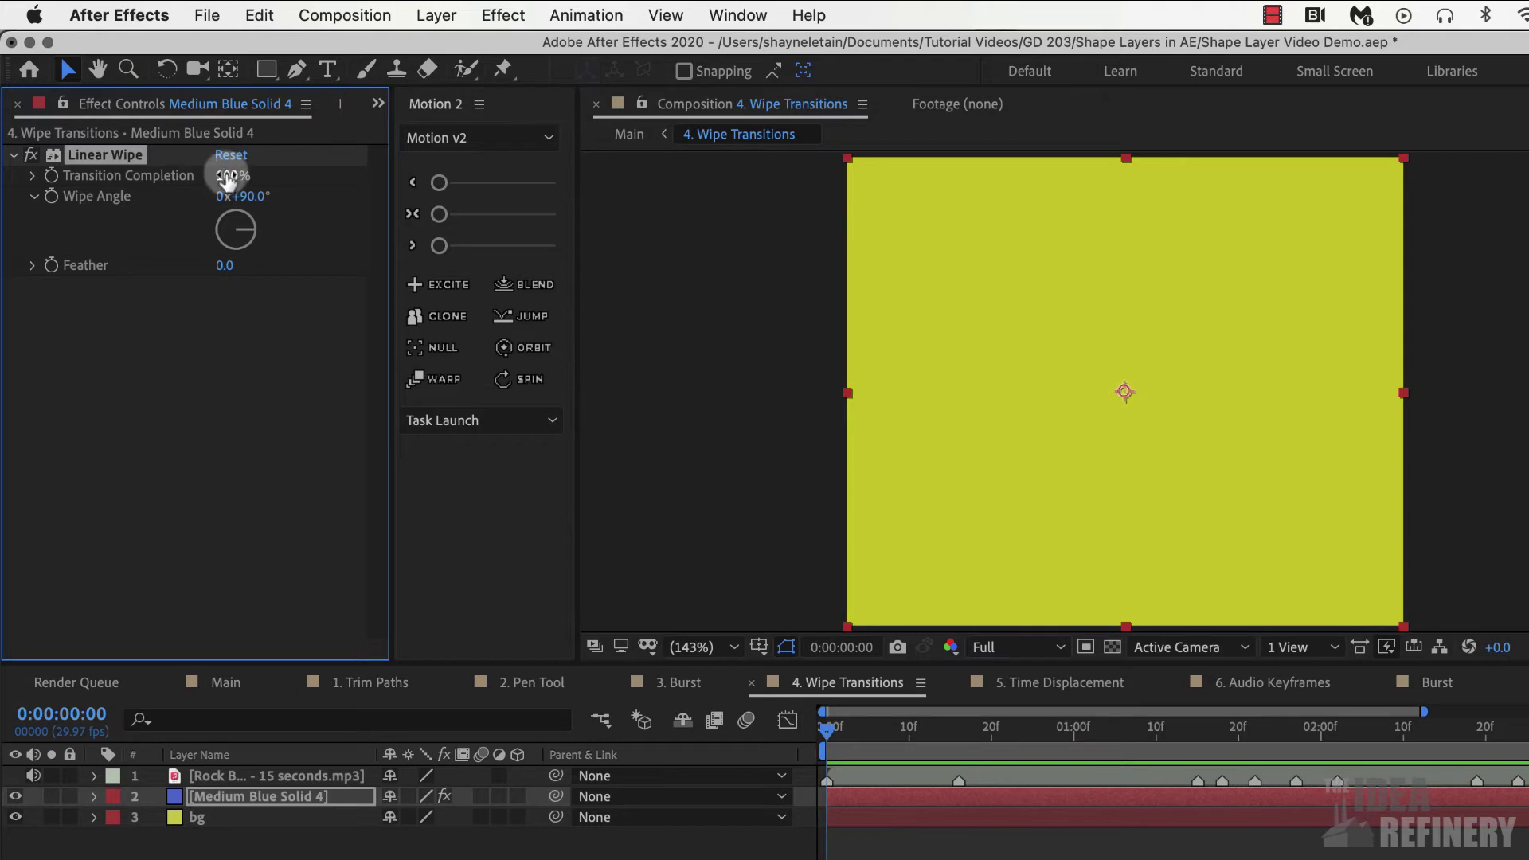
Step: Add a Transition Completion keyframe to the blue solid's Linear Wipe at 0:00:00:00
{"action": "left_click", "coordinate": [959, 728]}
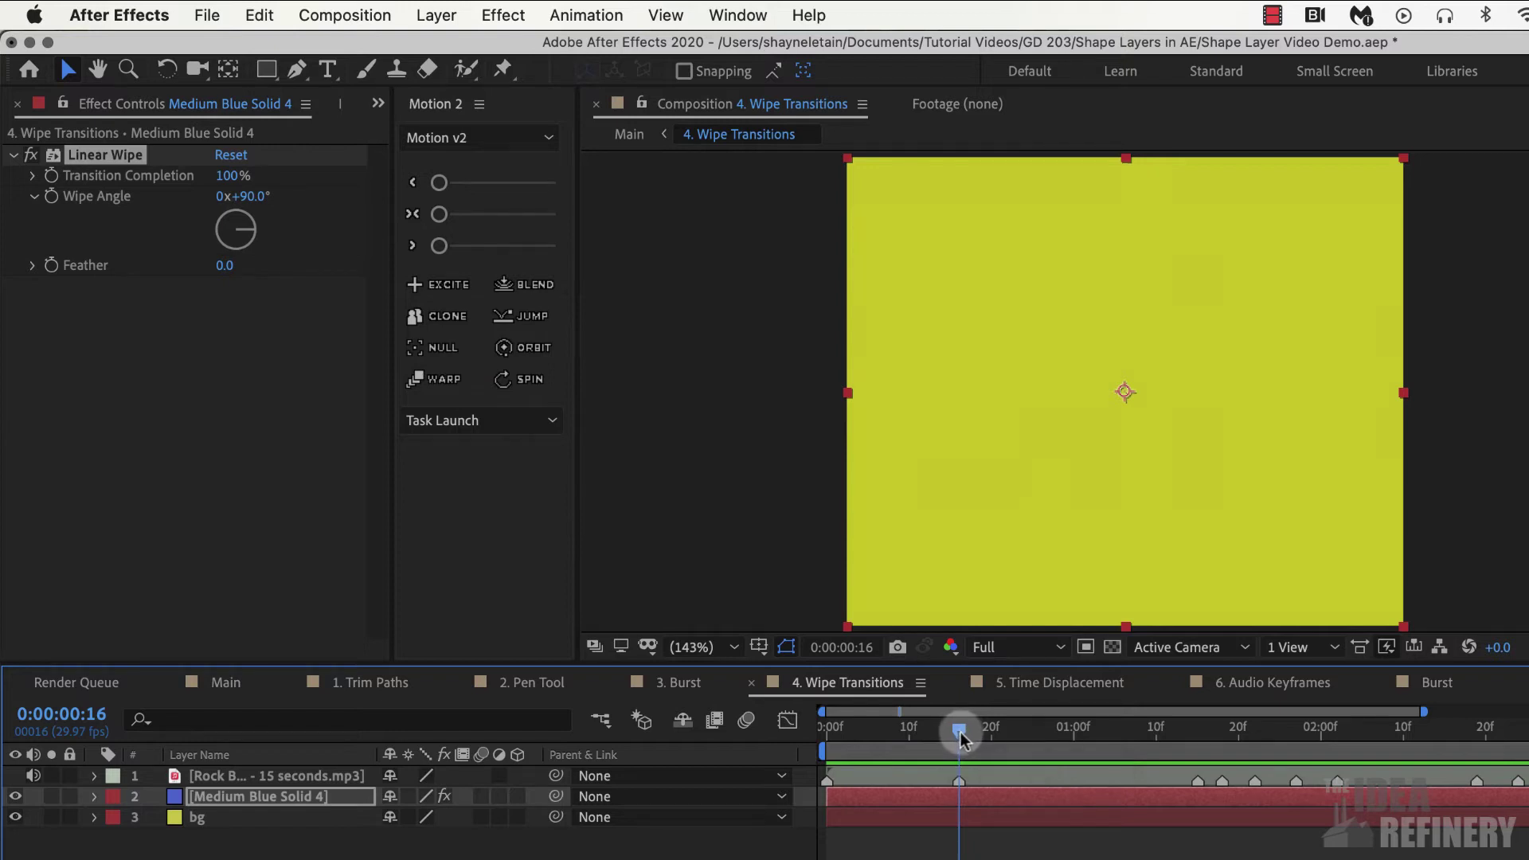
{"action": "left_click_drag", "start_coordinate": [960, 731], "coordinate": [824, 736]}
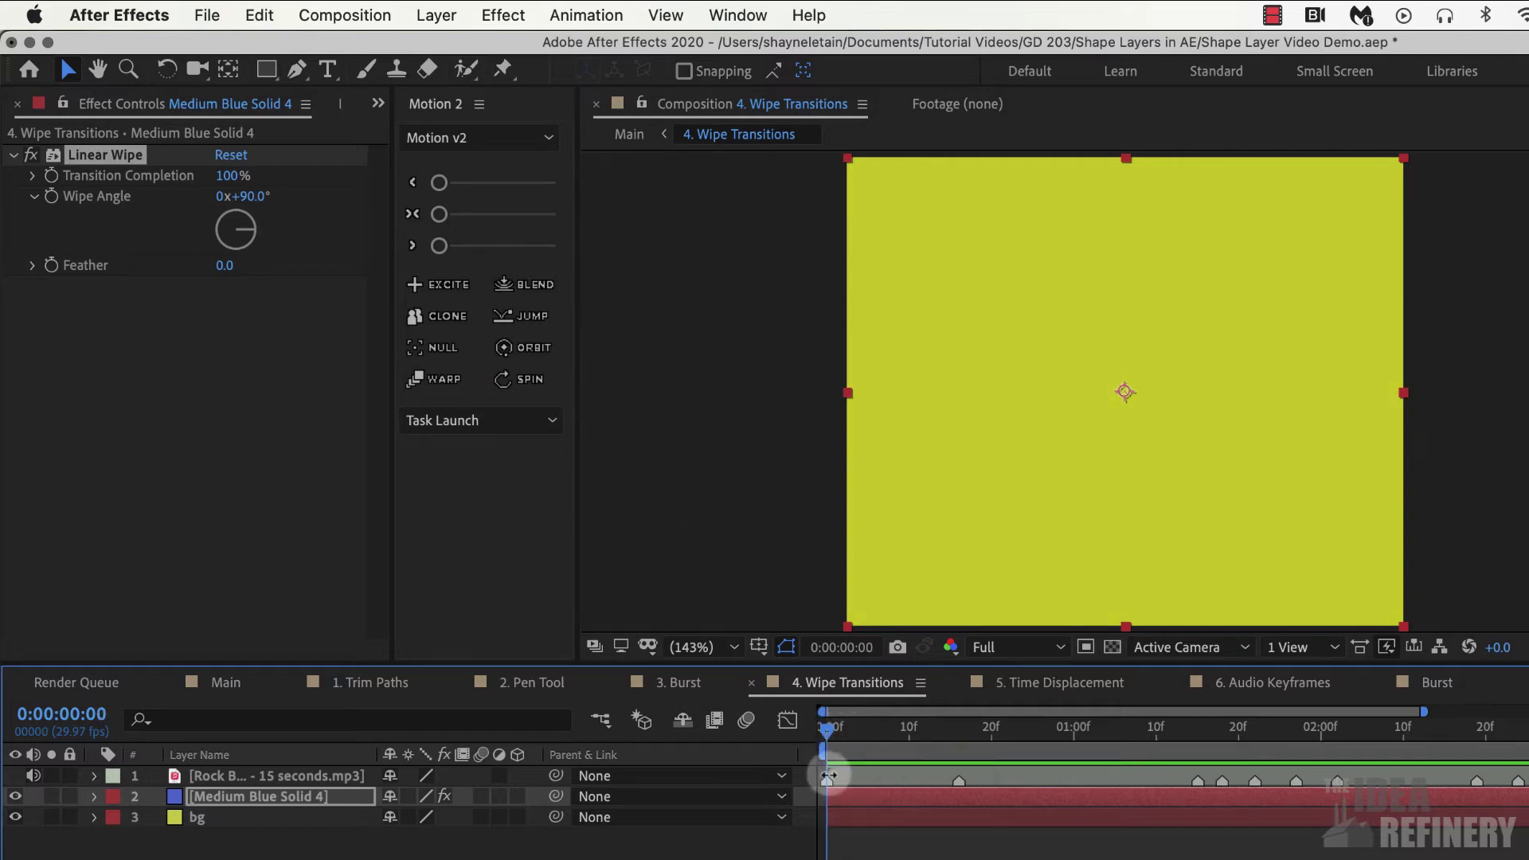
{"action": "left_click", "coordinate": [275, 796]}
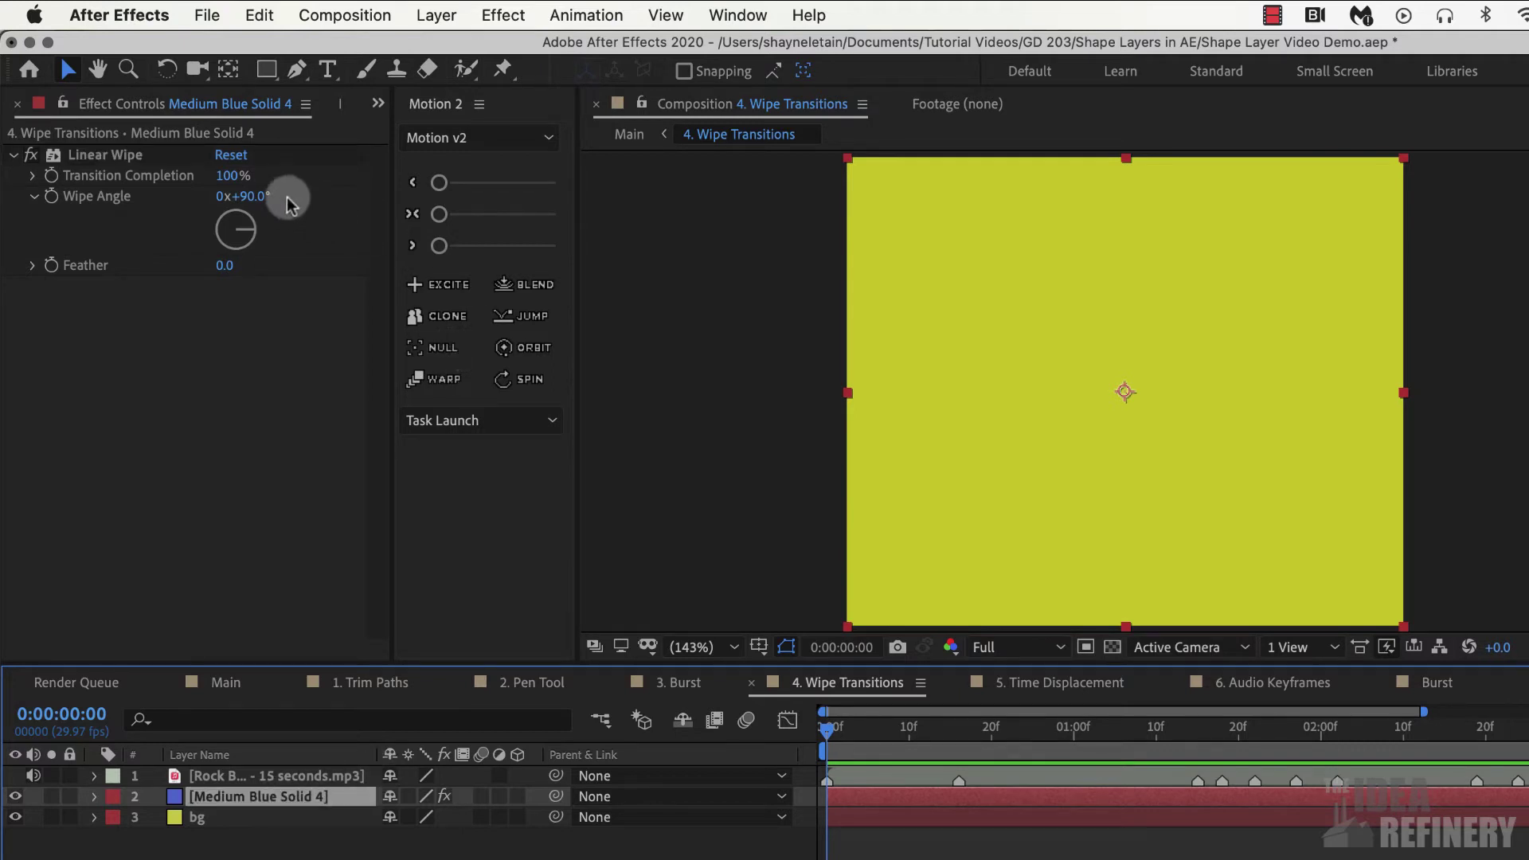
{"action": "left_click", "coordinate": [215, 182]}
{"action": "left_click", "coordinate": [51, 177]}
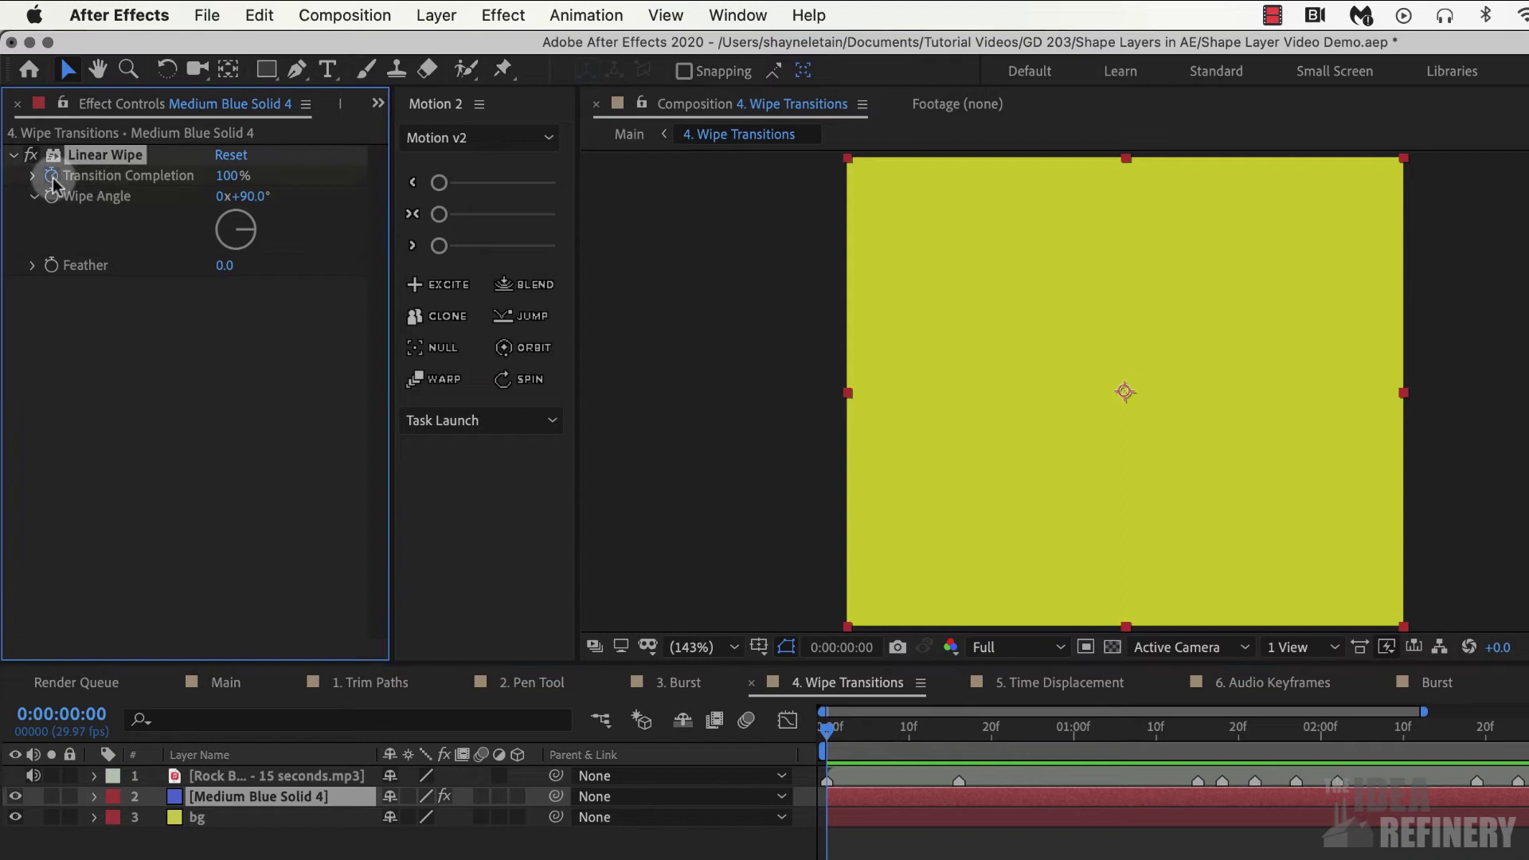
Step: Set the Linear Wipe's Transition Completion to 0% at the second audio marker, 0:00:00:16
{"action": "left_click", "coordinate": [826, 734]}
{"action": "left_click_drag", "start_coordinate": [826, 734], "coordinate": [957, 737]}
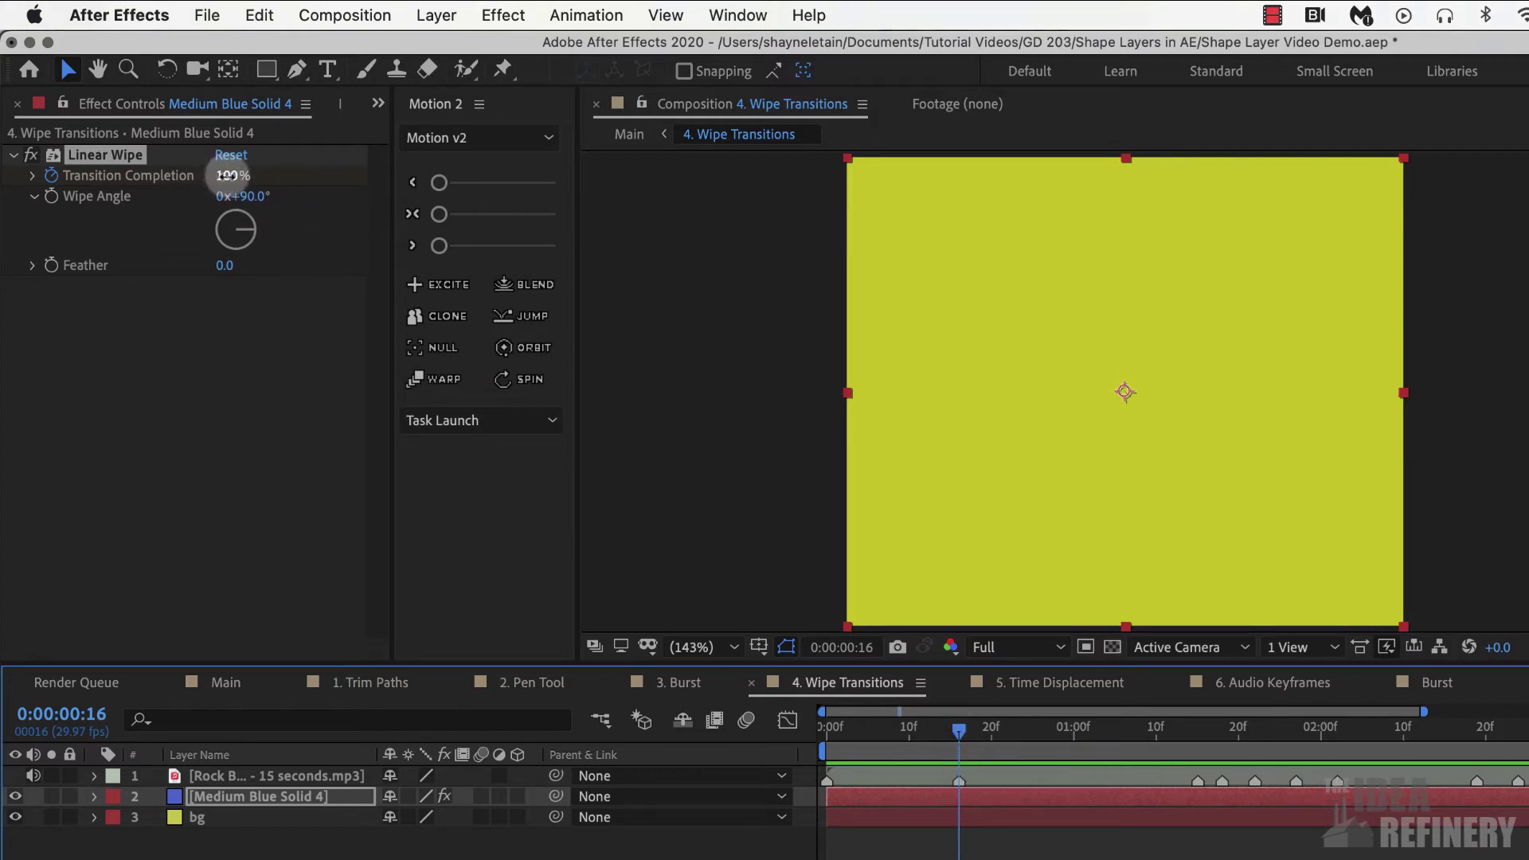
{"action": "left_click_drag", "start_coordinate": [231, 175], "coordinate": [96, 182]}
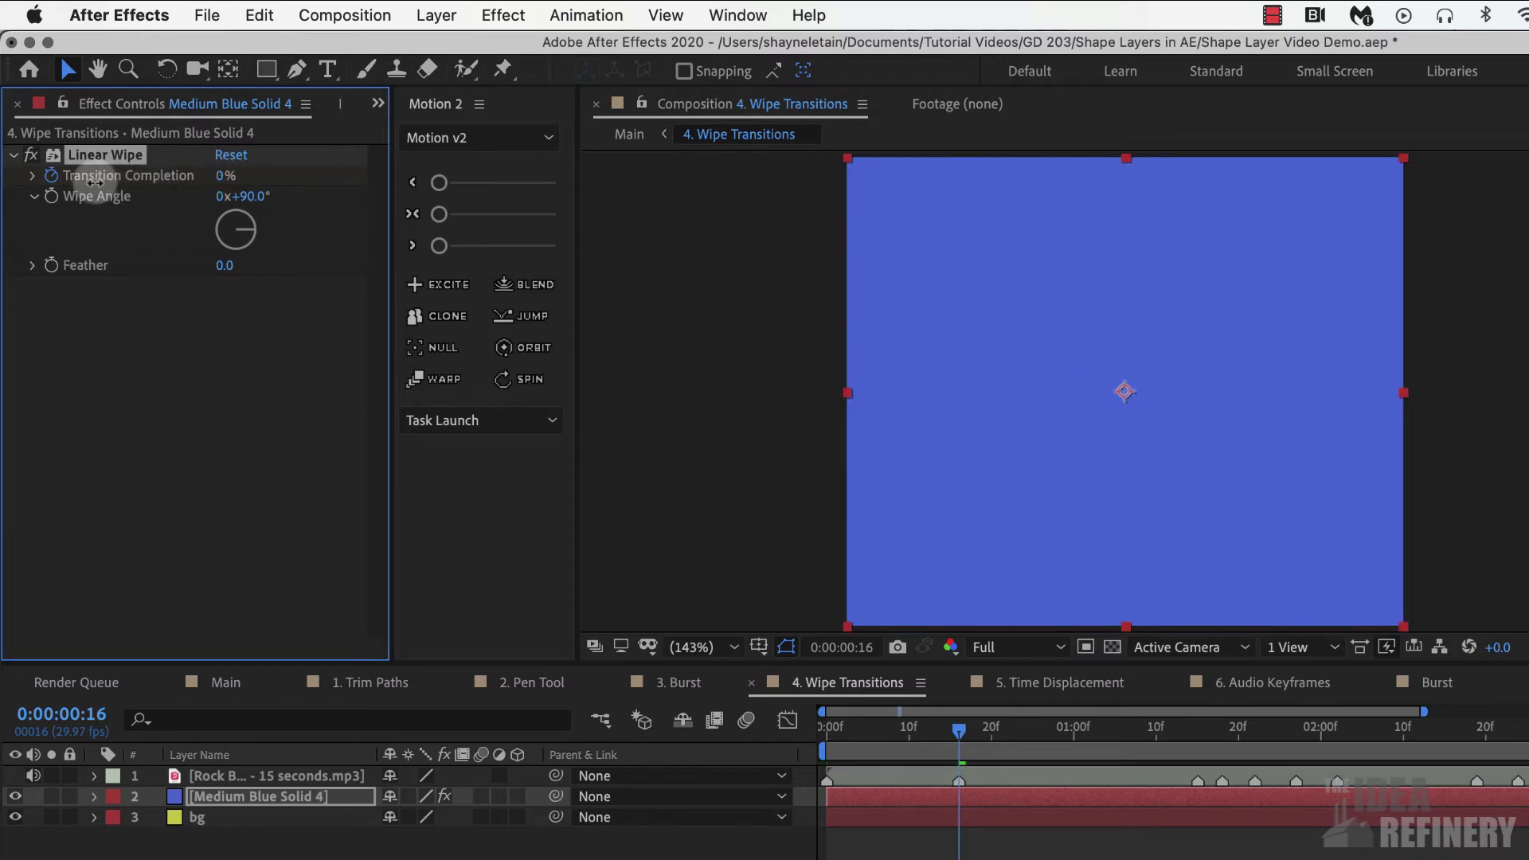
{"action": "mouse_move", "coordinate": [958, 726]}
{"action": "left_mouse_down"}
{"action": "mouse_move", "coordinate": [828, 739]}
{"action": "mouse_move", "coordinate": [964, 730]}
{"action": "left_mouse_up"}
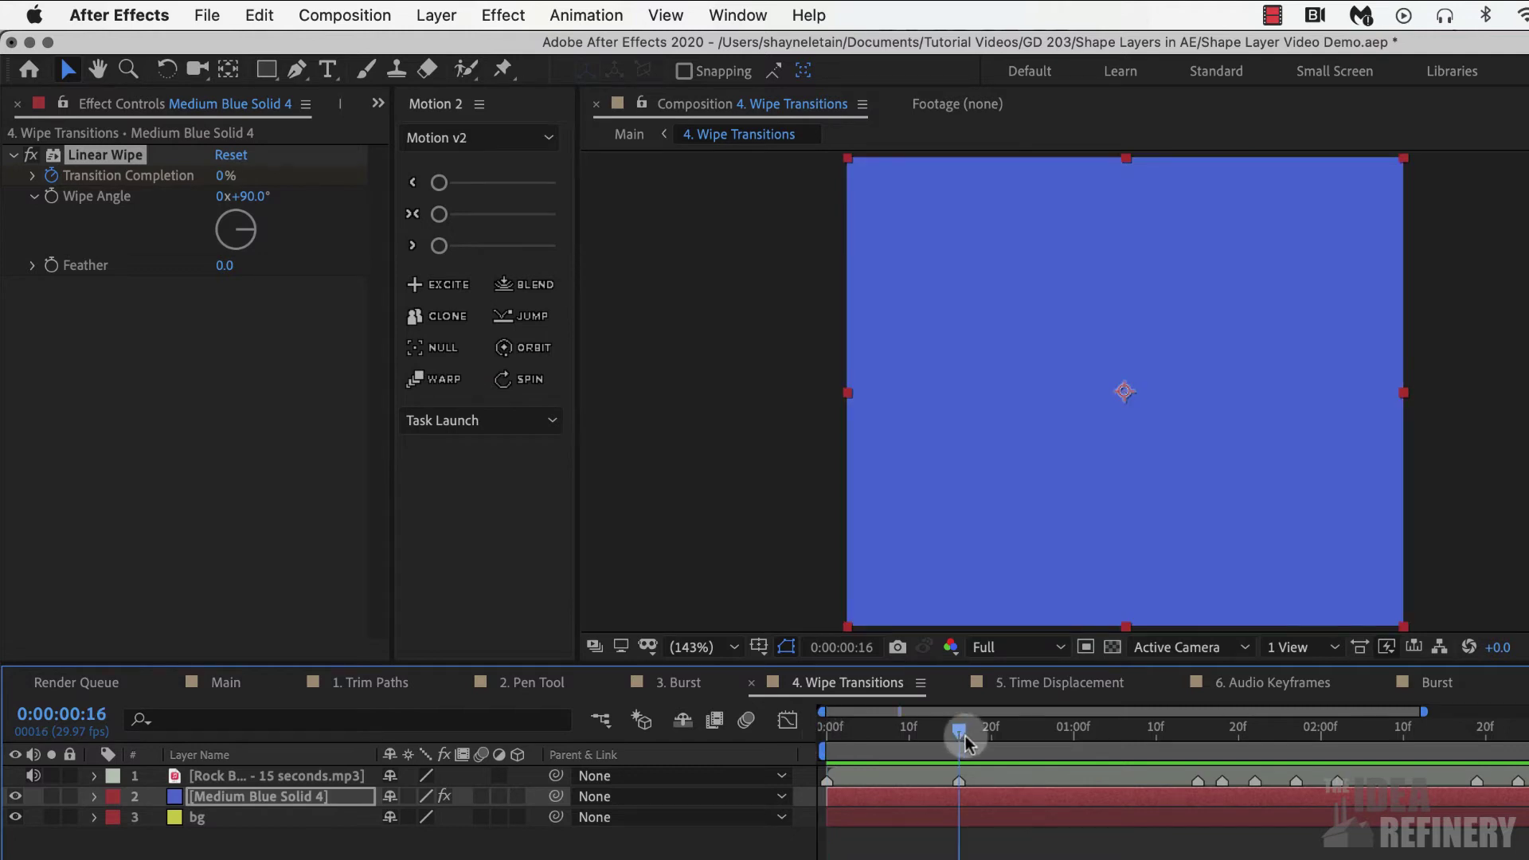
Step: Reveal the blue solid's keyframes in the timeline and scrub through the first second to check the wipe
{"action": "left_click", "coordinate": [291, 802]}
{"action": "key", "text": "u"}
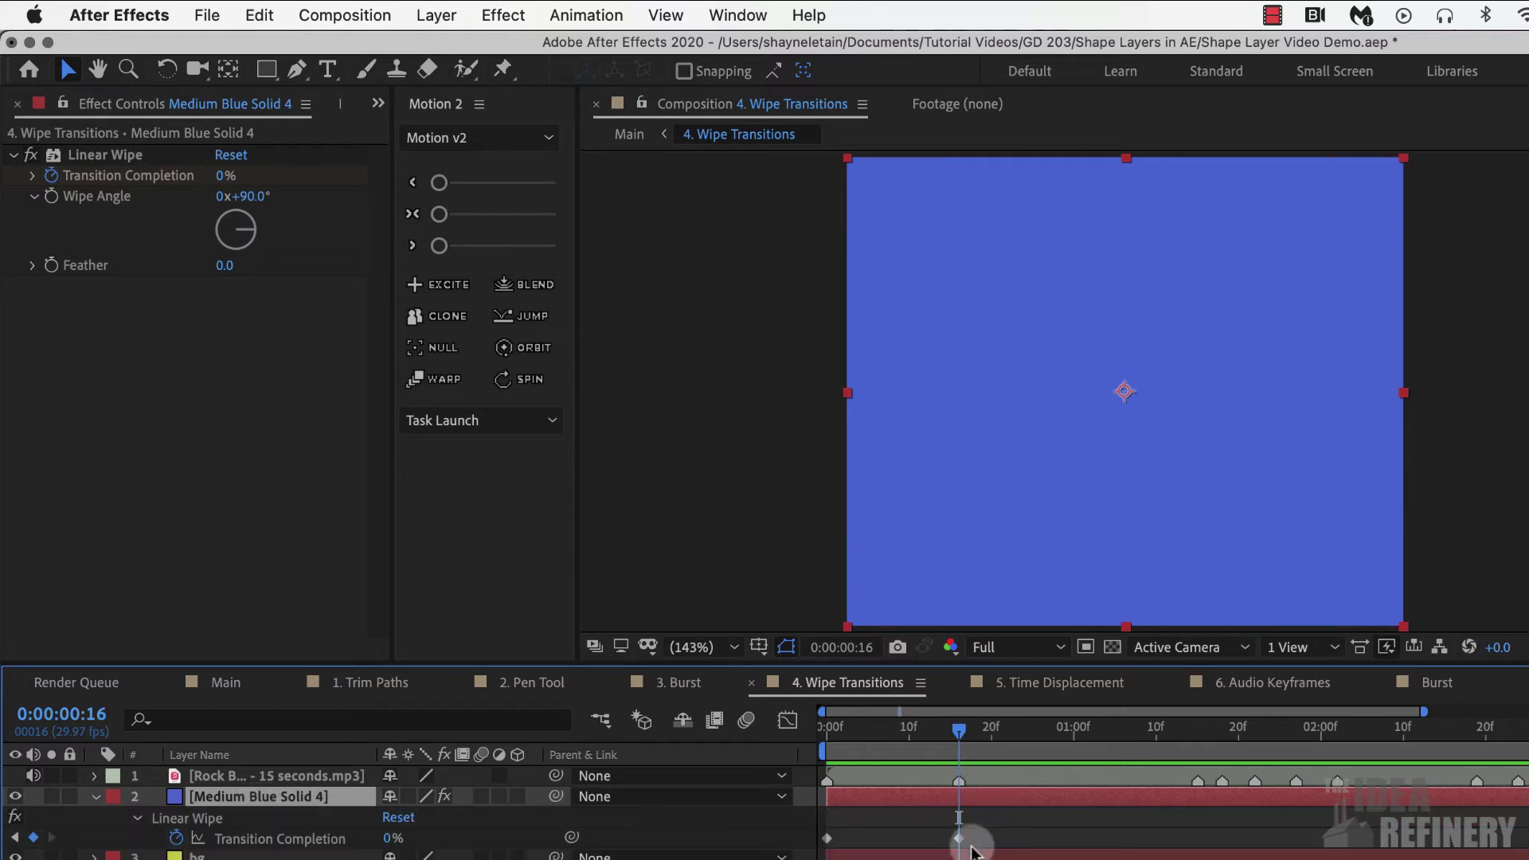
{"action": "left_click", "coordinate": [959, 734]}
{"action": "left_click_drag", "start_coordinate": [957, 736], "coordinate": [828, 731]}
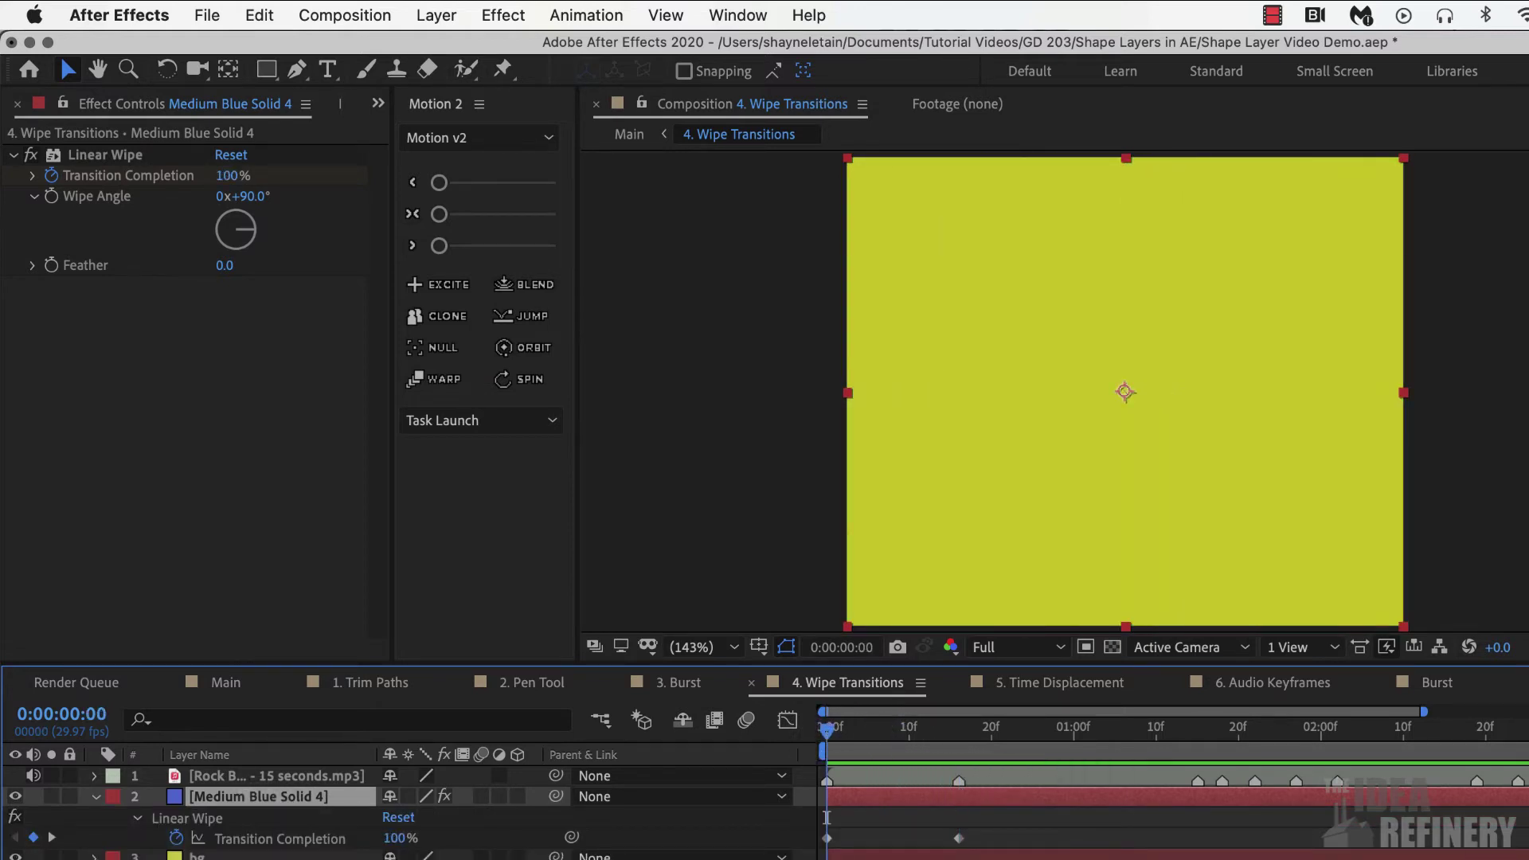
{"action": "left_click_drag", "start_coordinate": [826, 816], "coordinate": [1041, 816]}
{"action": "left_click_drag", "start_coordinate": [1040, 732], "coordinate": [825, 755]}
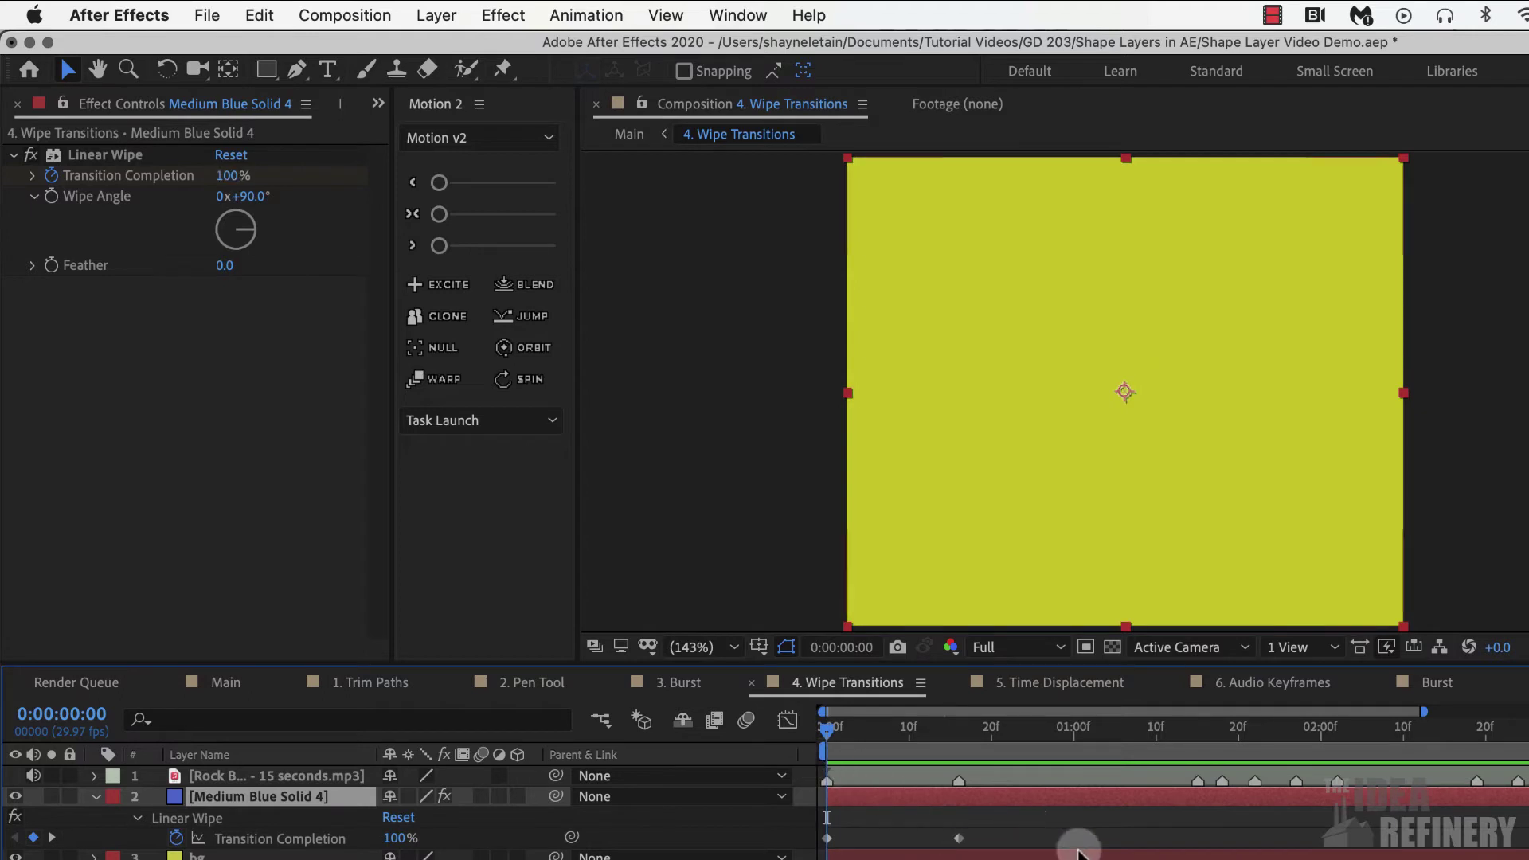
Step: Ease both Transition Completion keyframes by setting the first Motion 2 easing value to 100, and preview the wipe from the start
{"action": "left_click", "coordinate": [1012, 837]}
{"action": "left_click_drag", "start_coordinate": [1013, 829], "coordinate": [828, 843]}
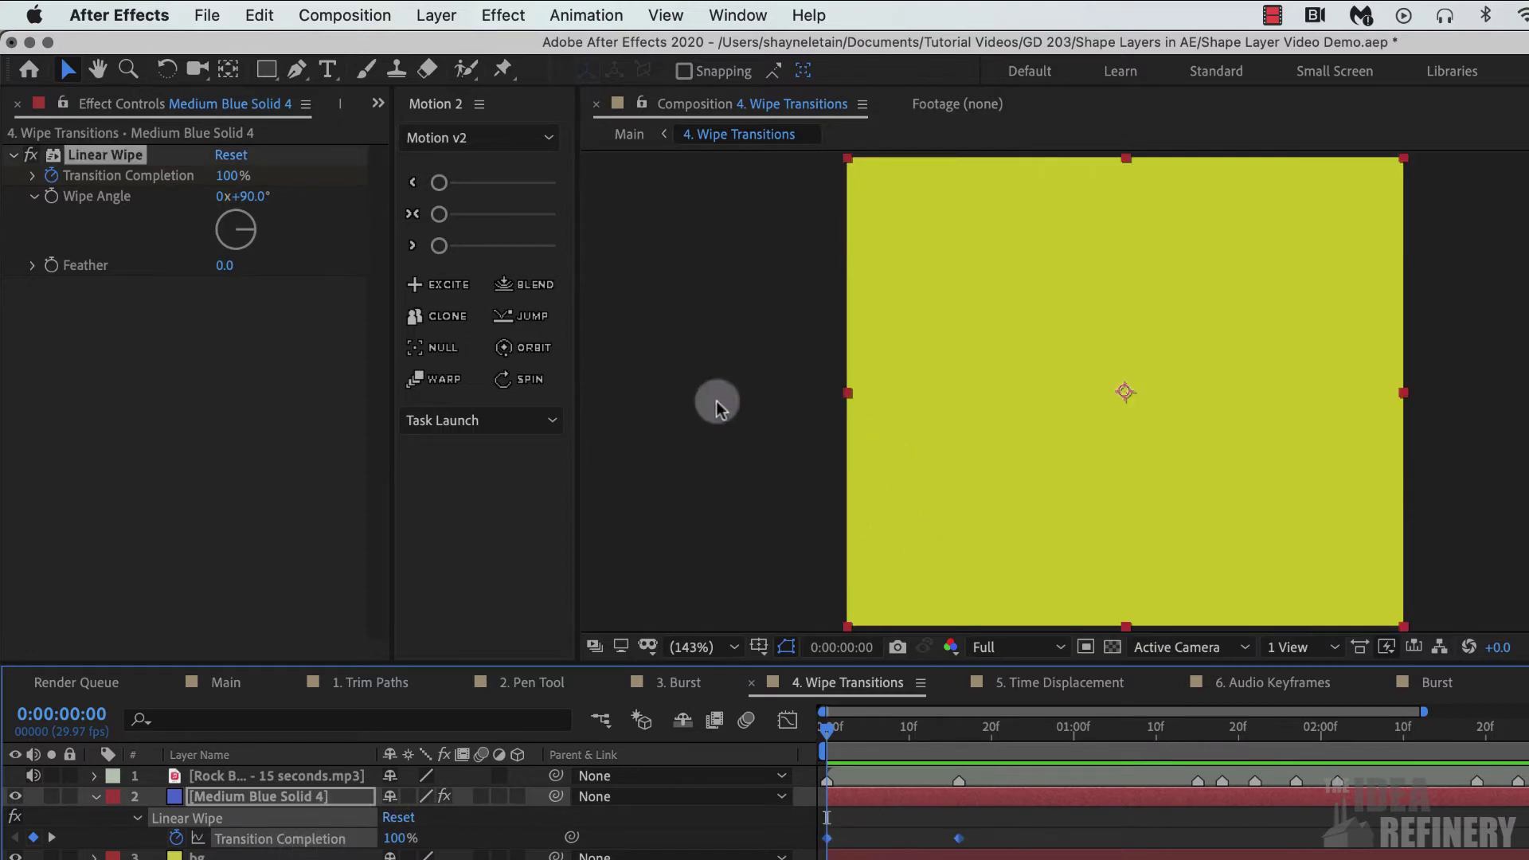
{"action": "left_click_drag", "start_coordinate": [572, 524], "coordinate": [673, 527]}
{"action": "left_click", "coordinate": [439, 183]}
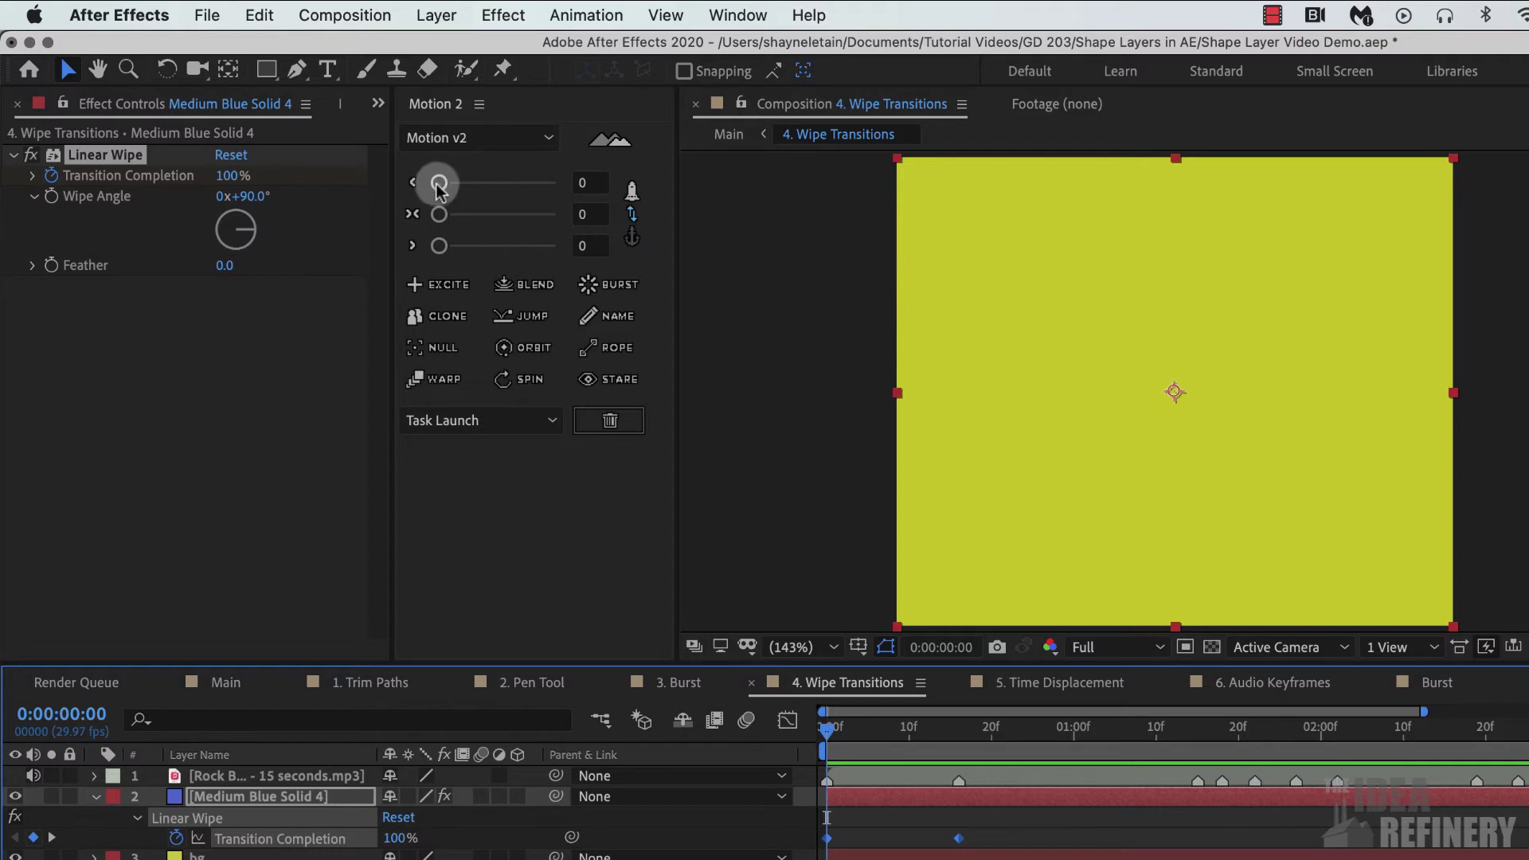
{"action": "left_click_drag", "start_coordinate": [436, 185], "coordinate": [569, 182]}
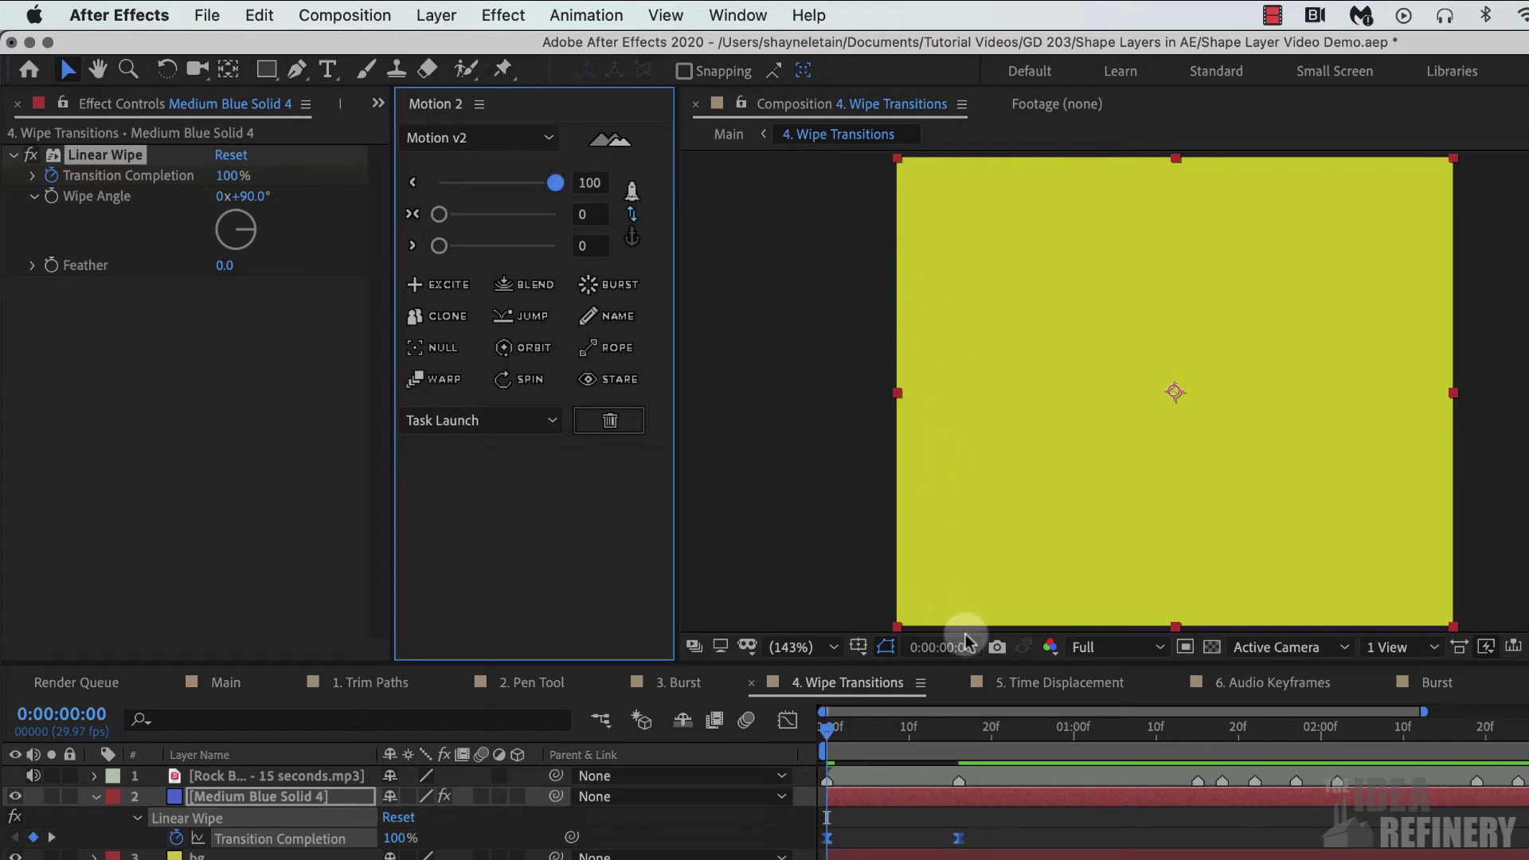
{"action": "left_click", "coordinate": [1103, 834]}
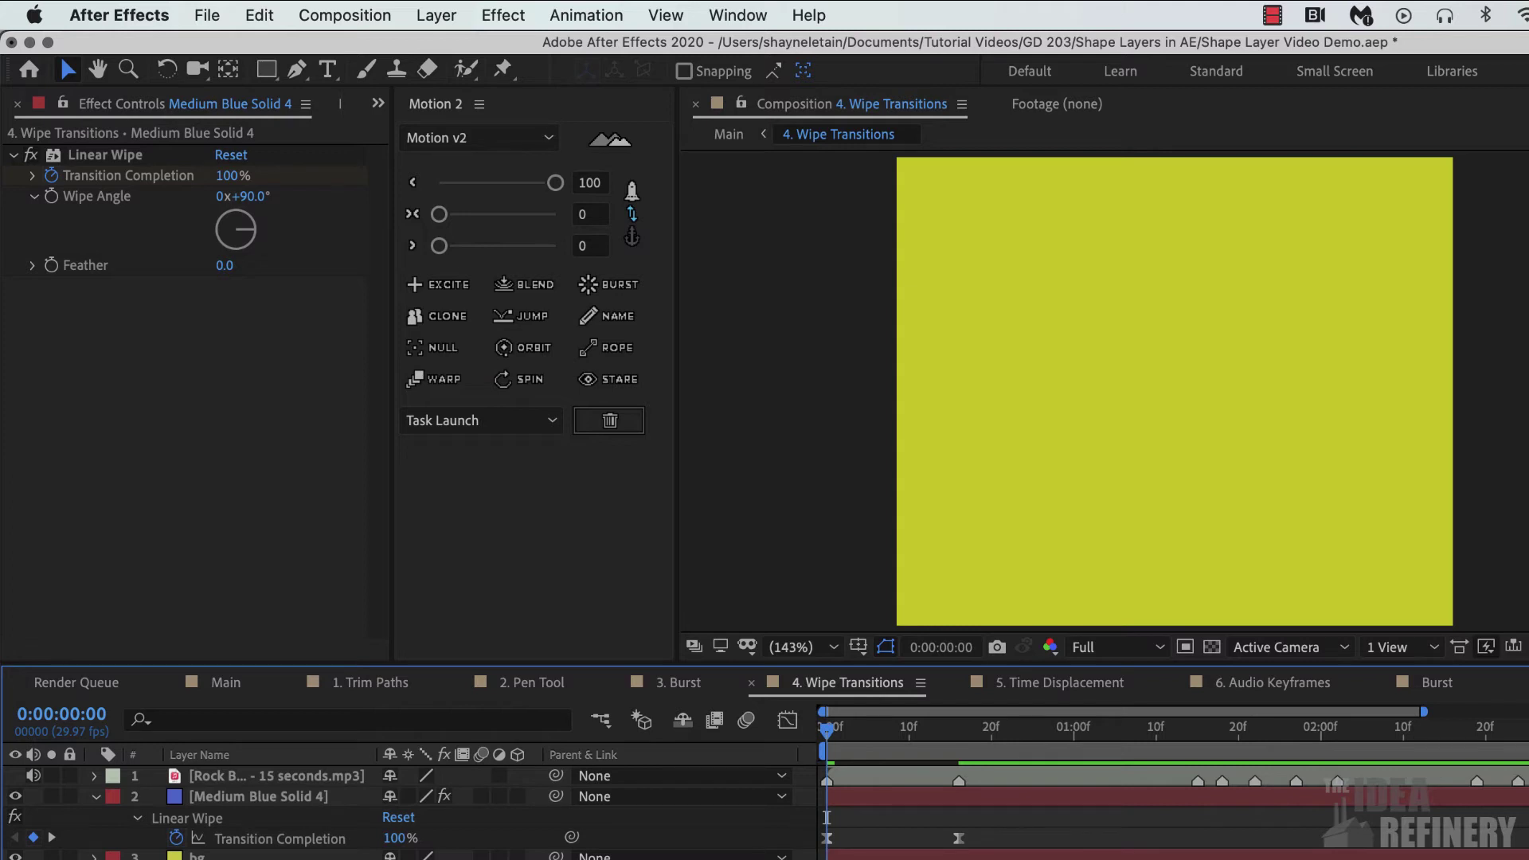
{"action": "key", "text": "space"}
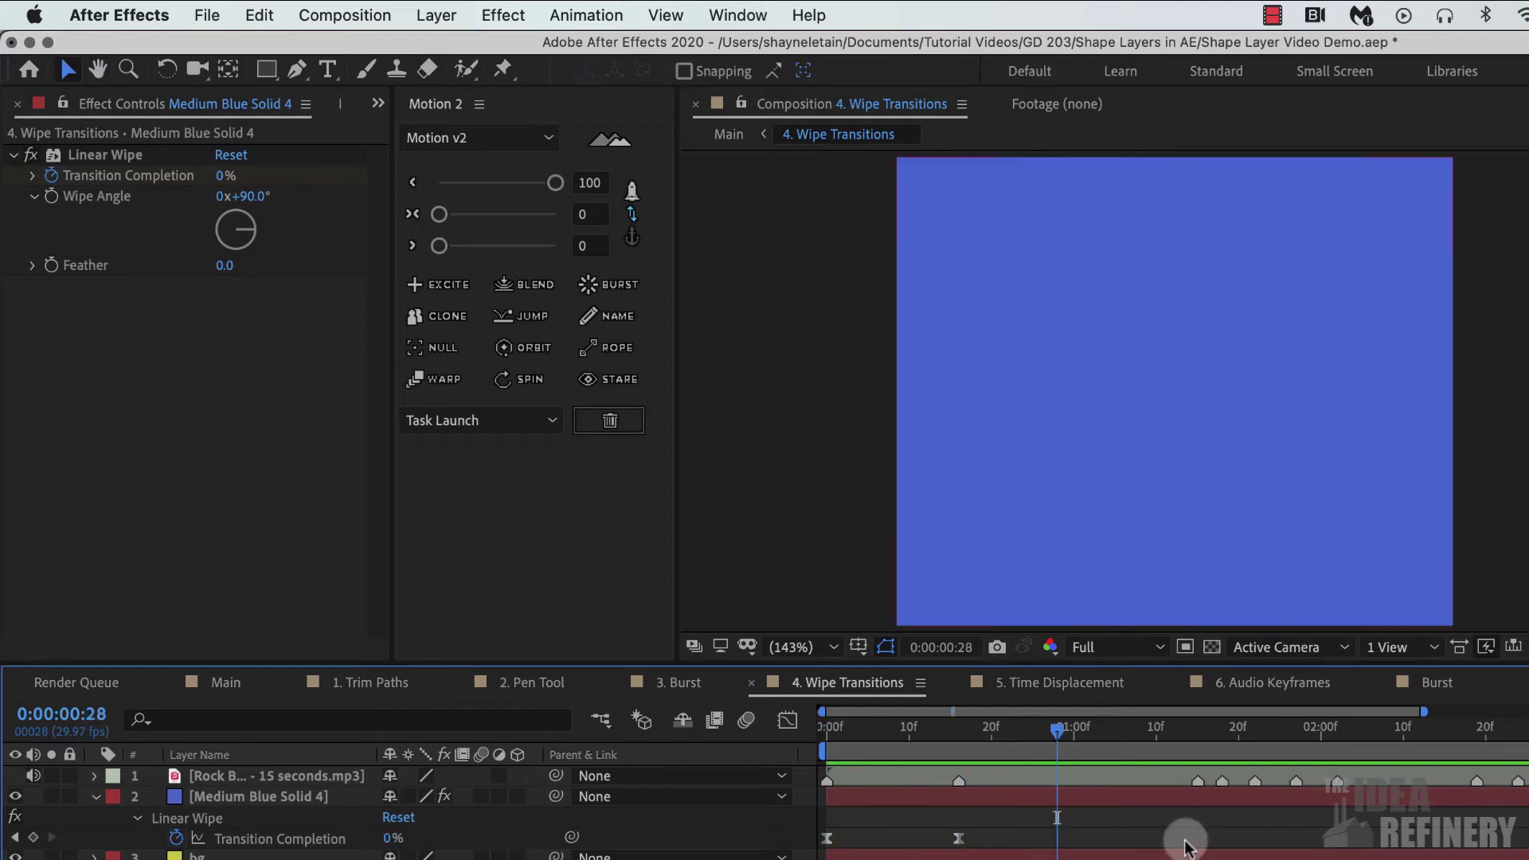
{"action": "left_click_drag", "start_coordinate": [1005, 738], "coordinate": [832, 745]}
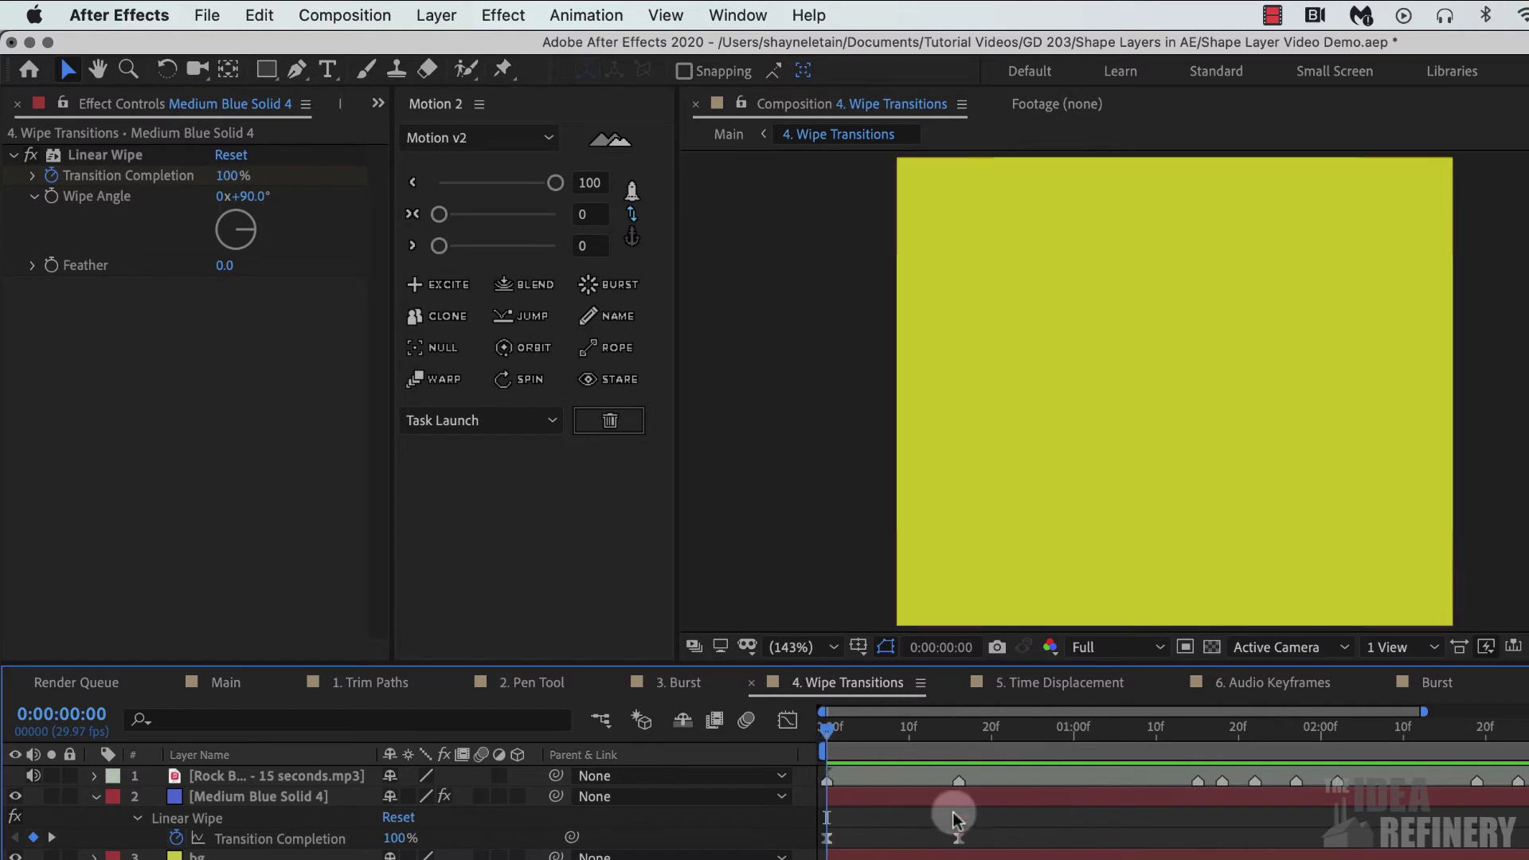
{"action": "key", "text": "space"}
{"action": "key", "text": "space"}
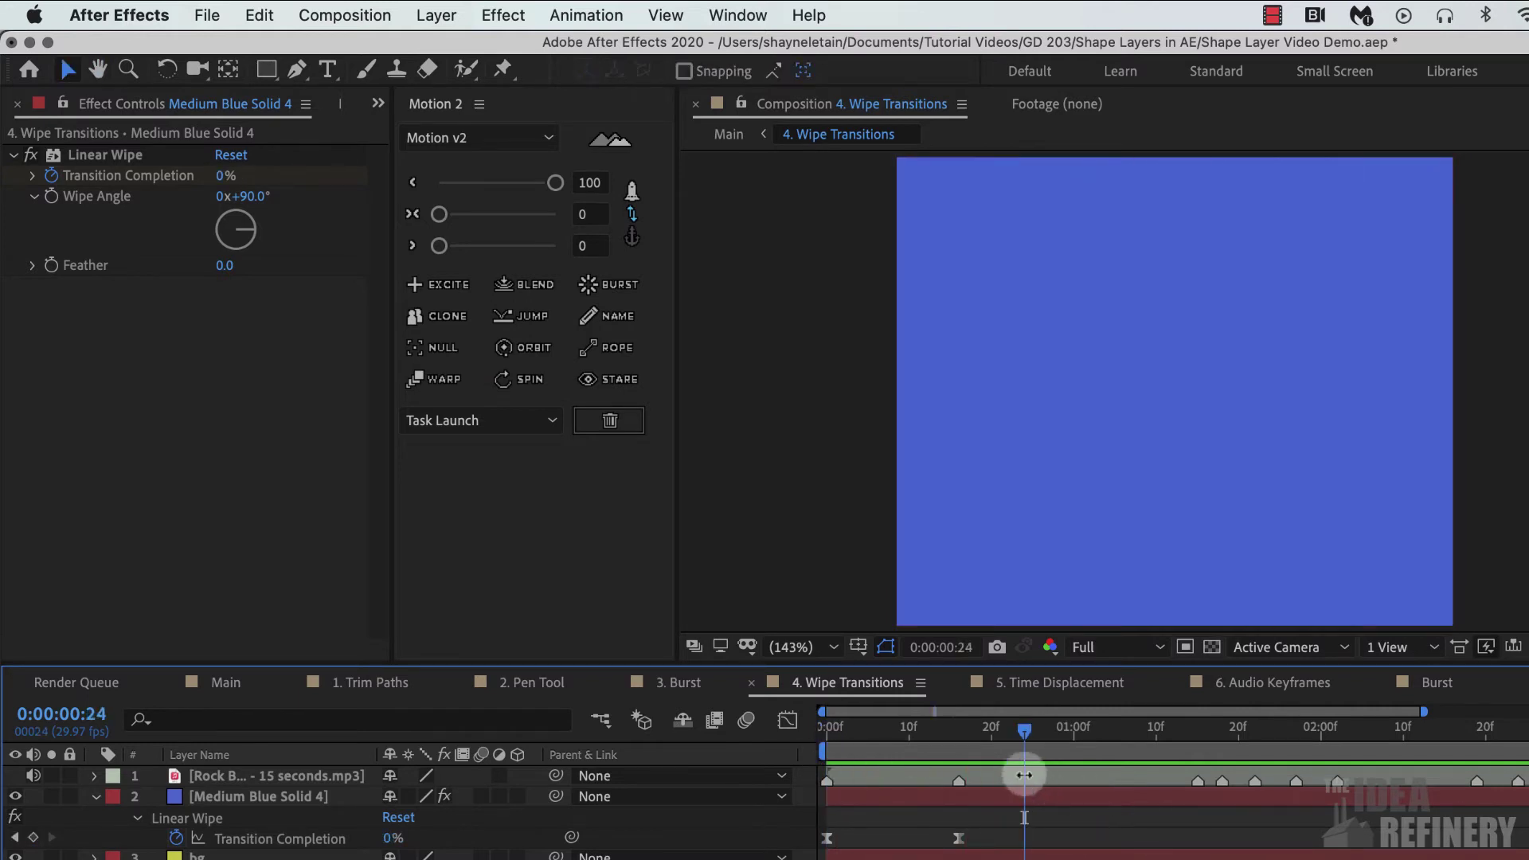
Step: Create a new 640 x 540 px solid in magenta, colour BF2799
{"action": "left_click_drag", "start_coordinate": [1023, 728], "coordinate": [966, 748]}
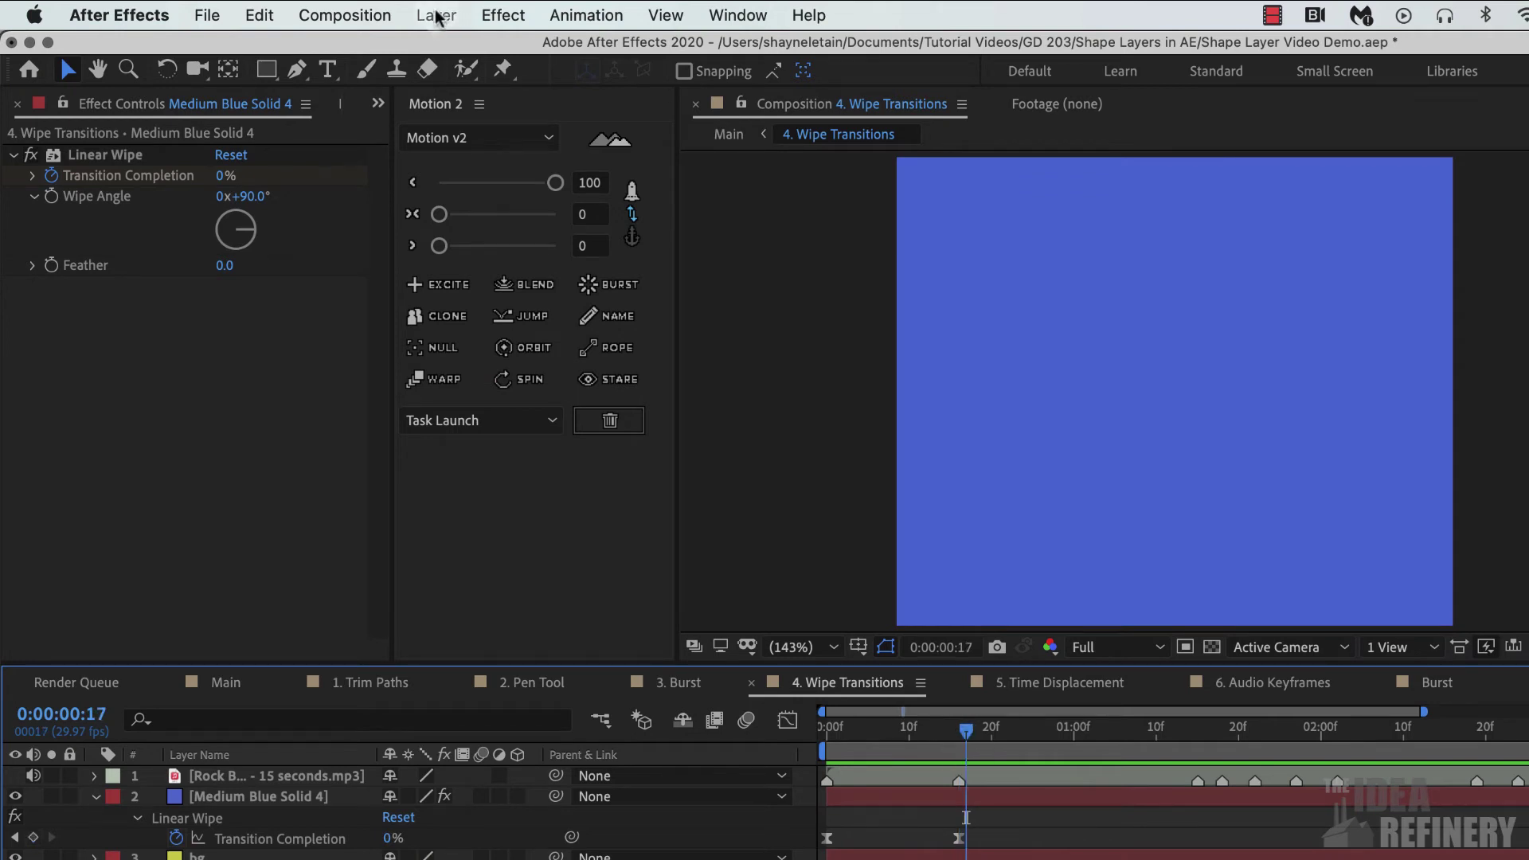
{"action": "left_click", "coordinate": [436, 17]}
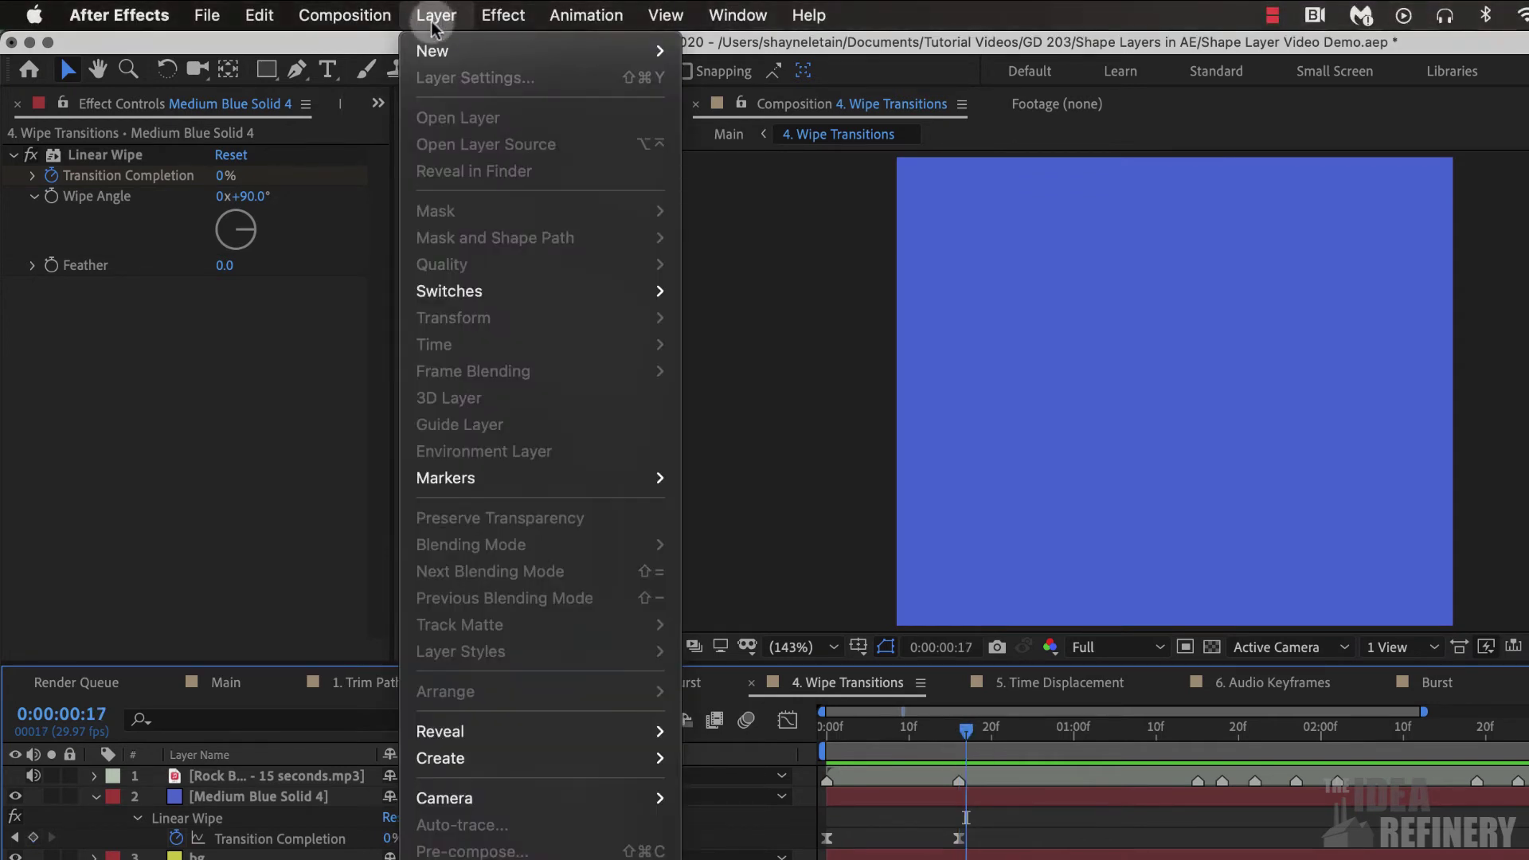
{"action": "mouse_move", "coordinate": [433, 52]}
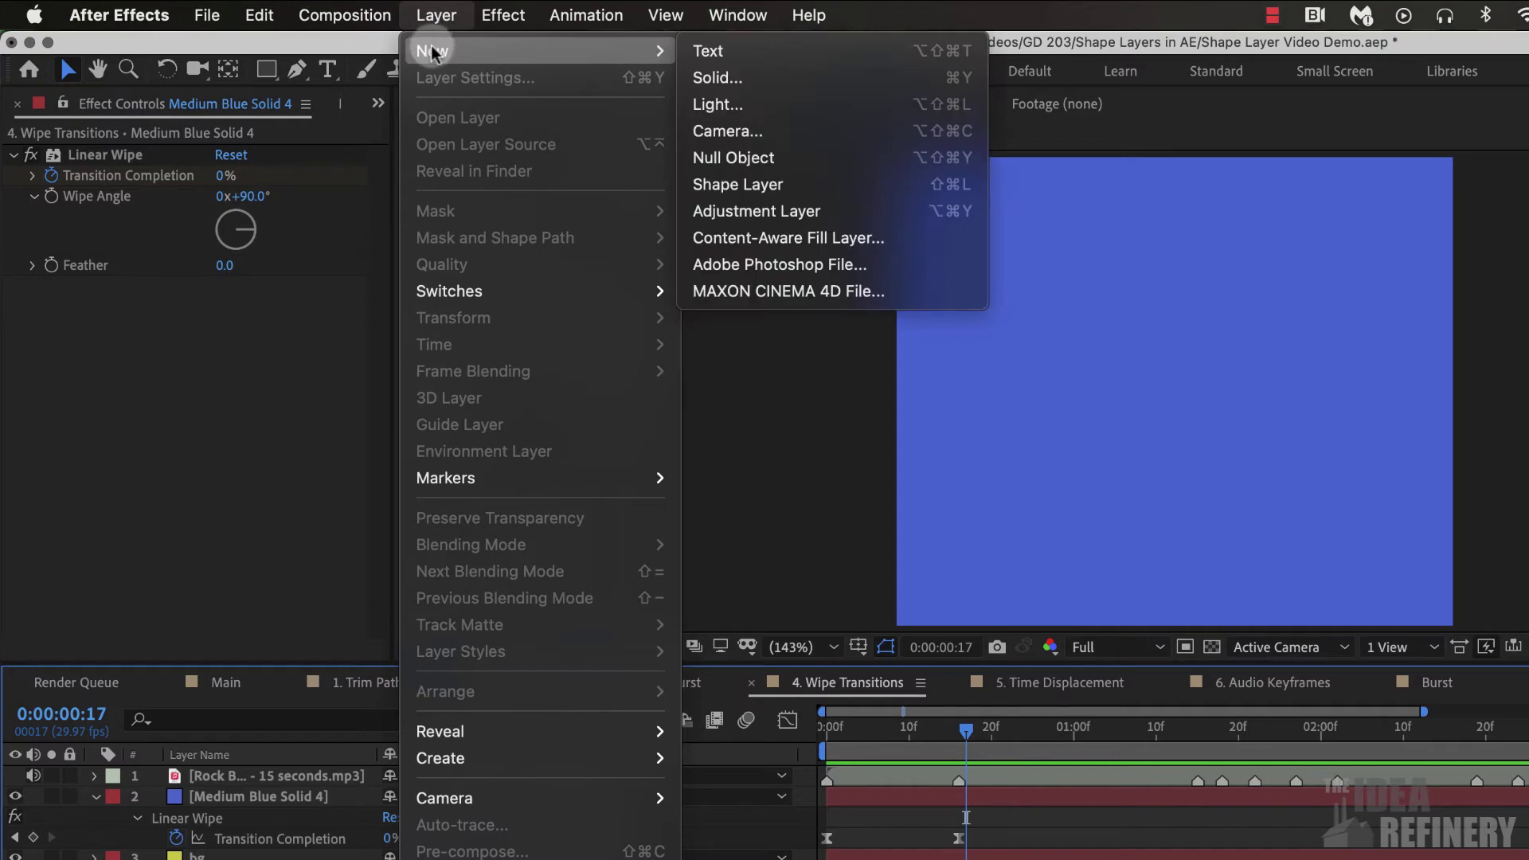
{"action": "left_click", "coordinate": [731, 82]}
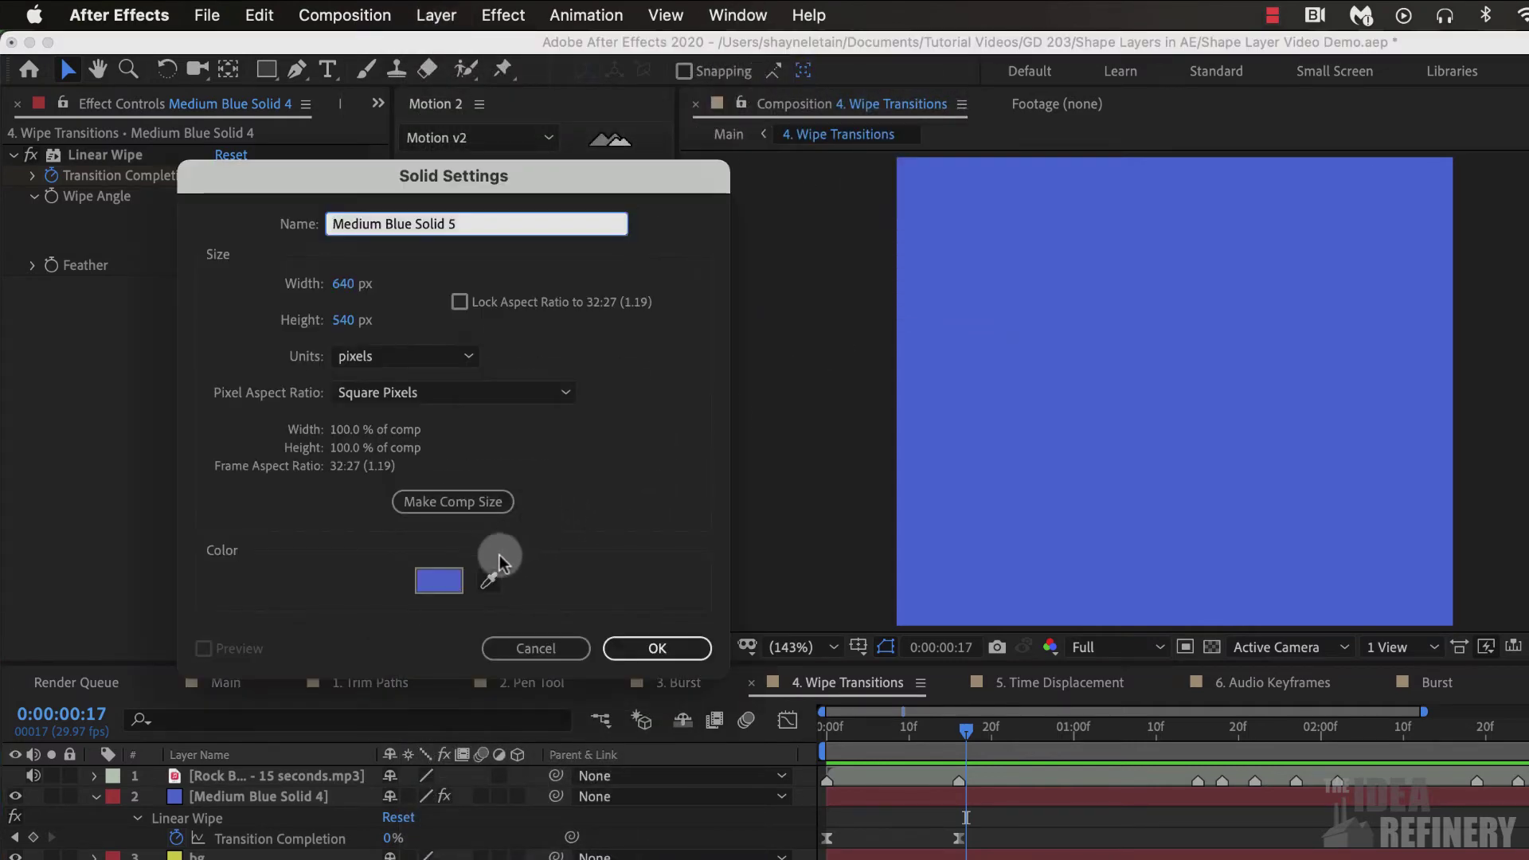
{"action": "left_click", "coordinate": [441, 581]}
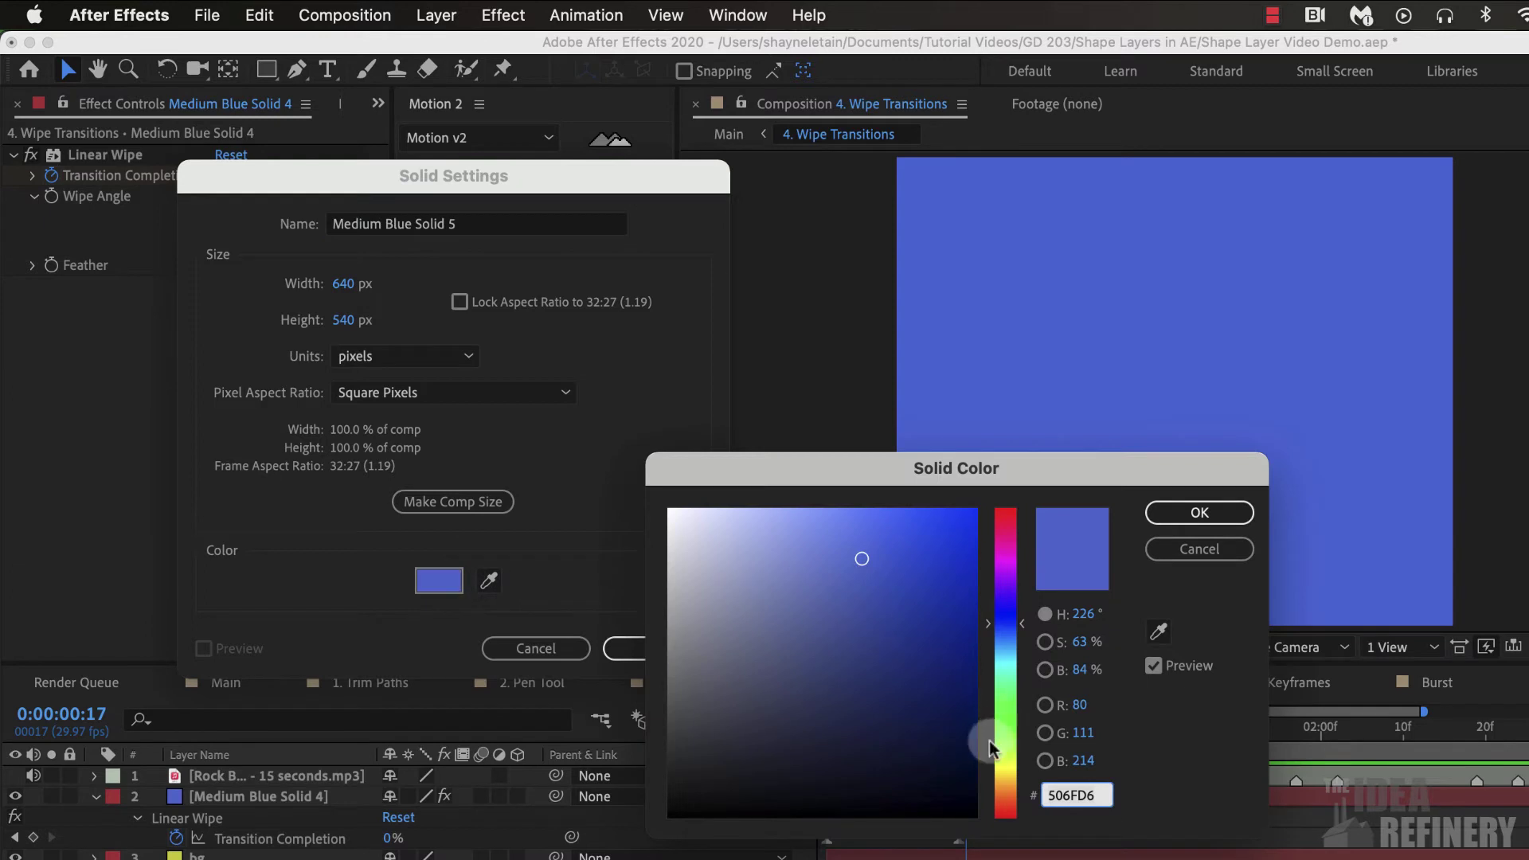
{"action": "left_click_drag", "start_coordinate": [992, 740], "coordinate": [1002, 547]}
{"action": "left_click_drag", "start_coordinate": [913, 587], "coordinate": [902, 571]}
{"action": "left_click", "coordinate": [1209, 510]}
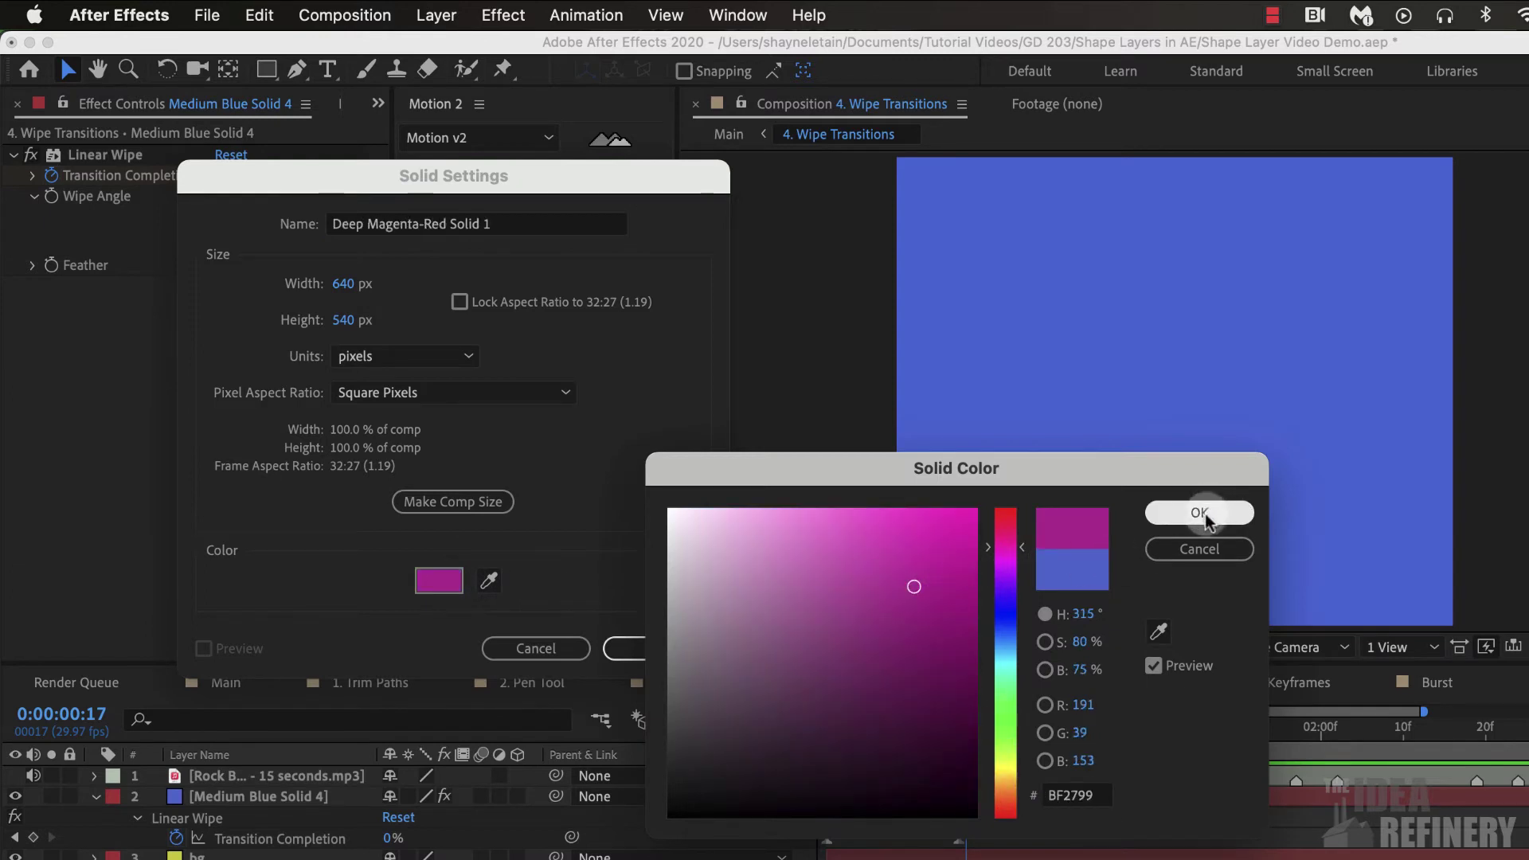
{"action": "left_click", "coordinate": [651, 647]}
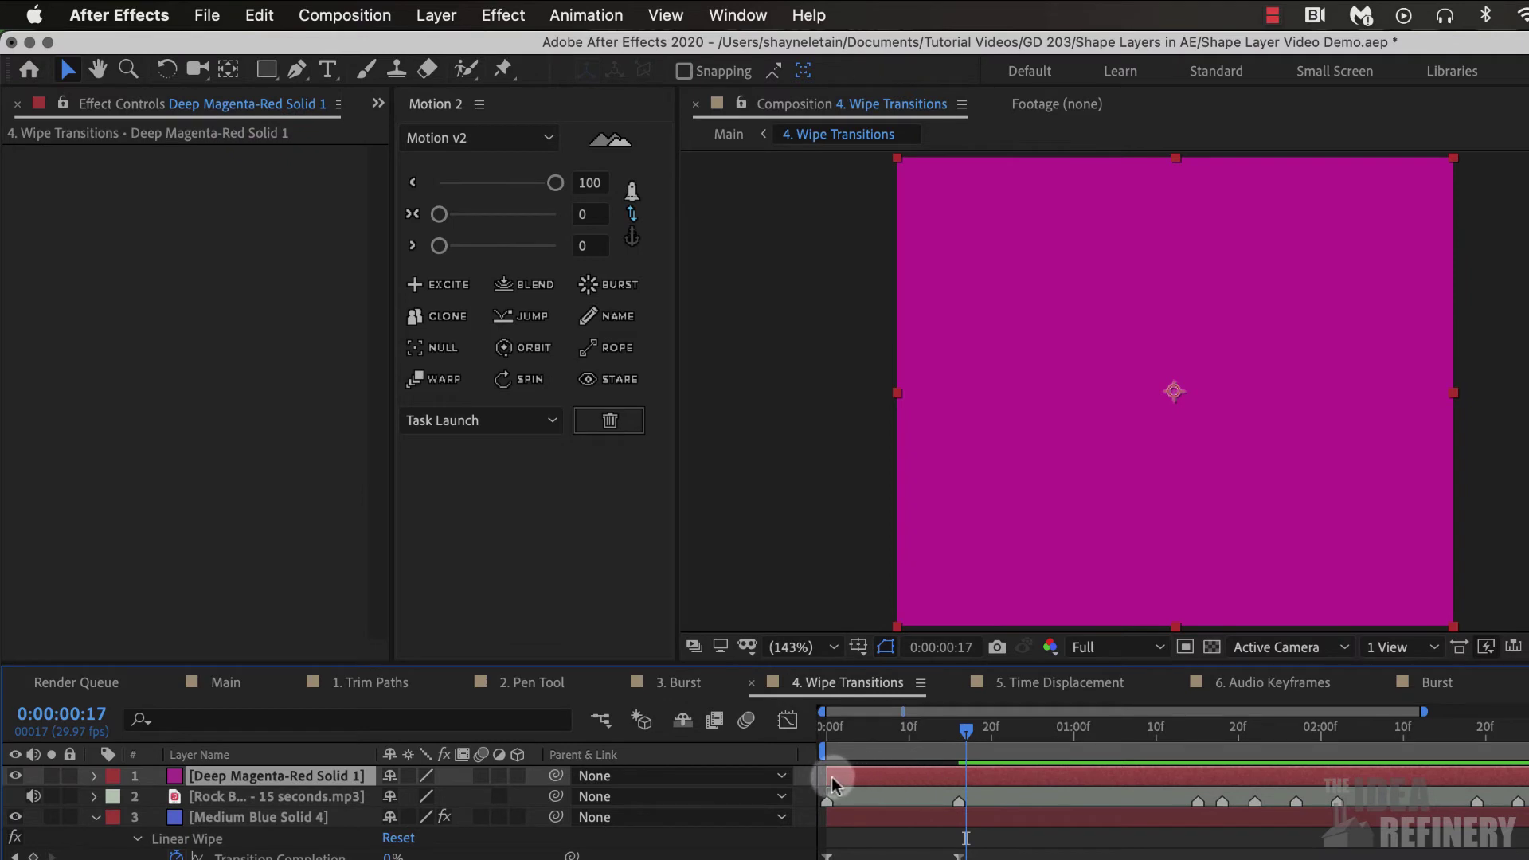
Step: Trim the magenta solid to start at 0:00:01:13, just before the third audio marker, and place it below the locked audio layer
{"action": "left_click_drag", "start_coordinate": [828, 778], "coordinate": [1212, 775]}
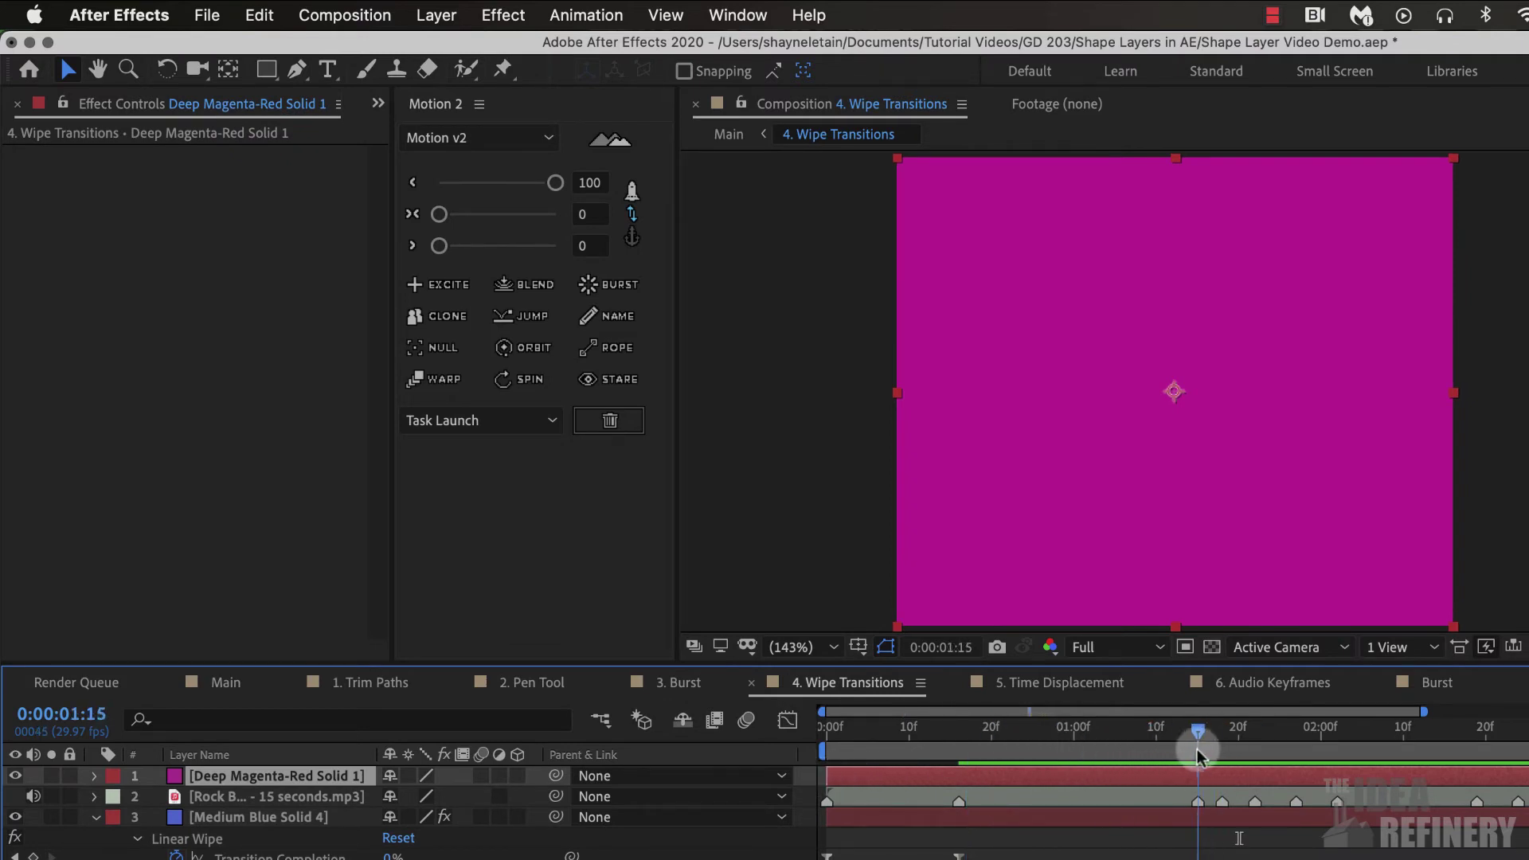
{"action": "left_click", "coordinate": [1219, 736]}
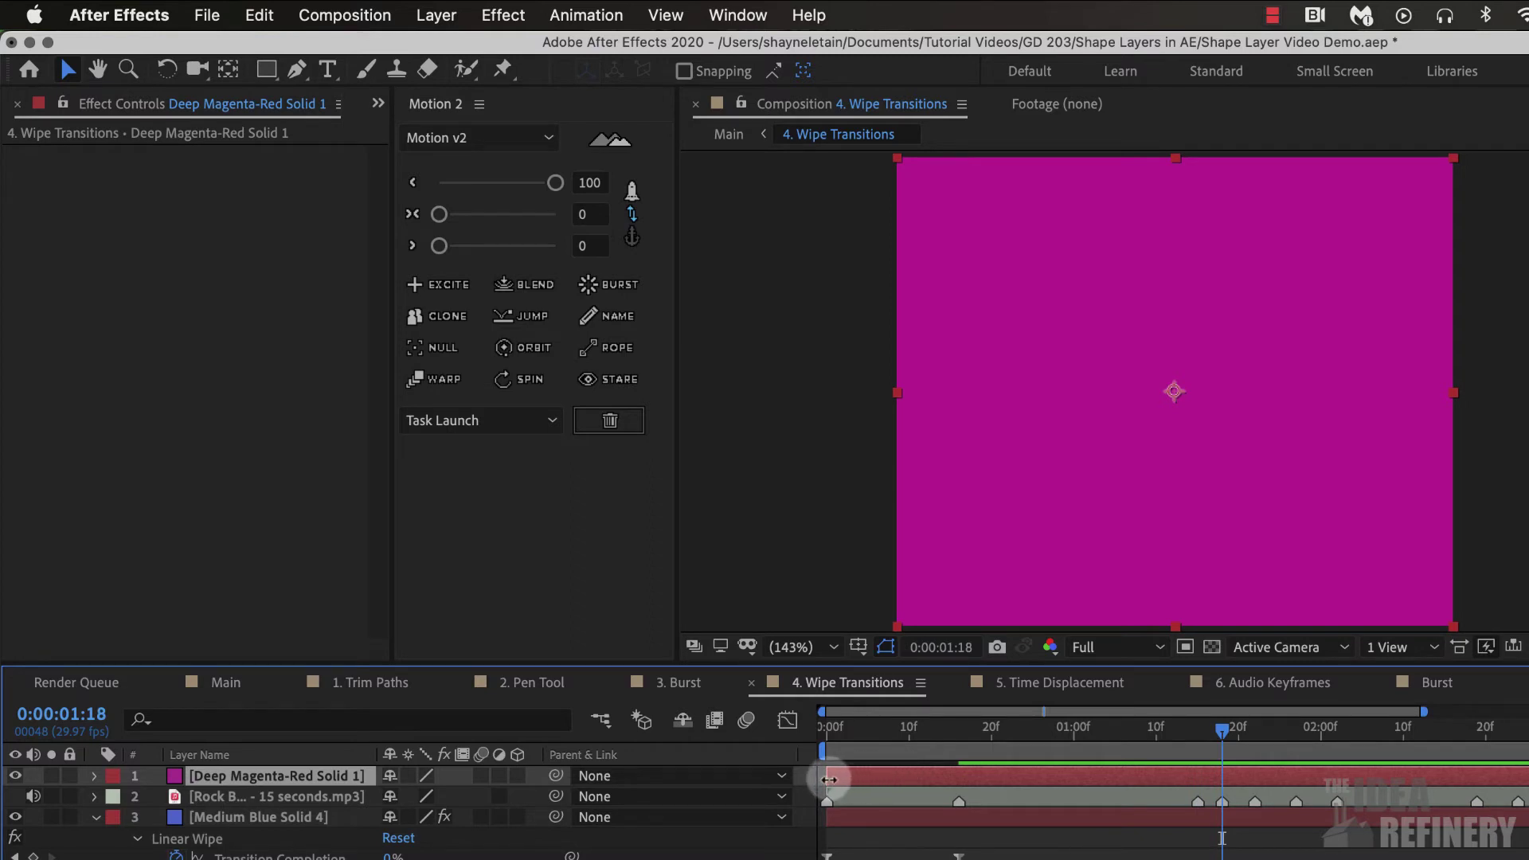
{"action": "left_click_drag", "start_coordinate": [841, 778], "coordinate": [1197, 781]}
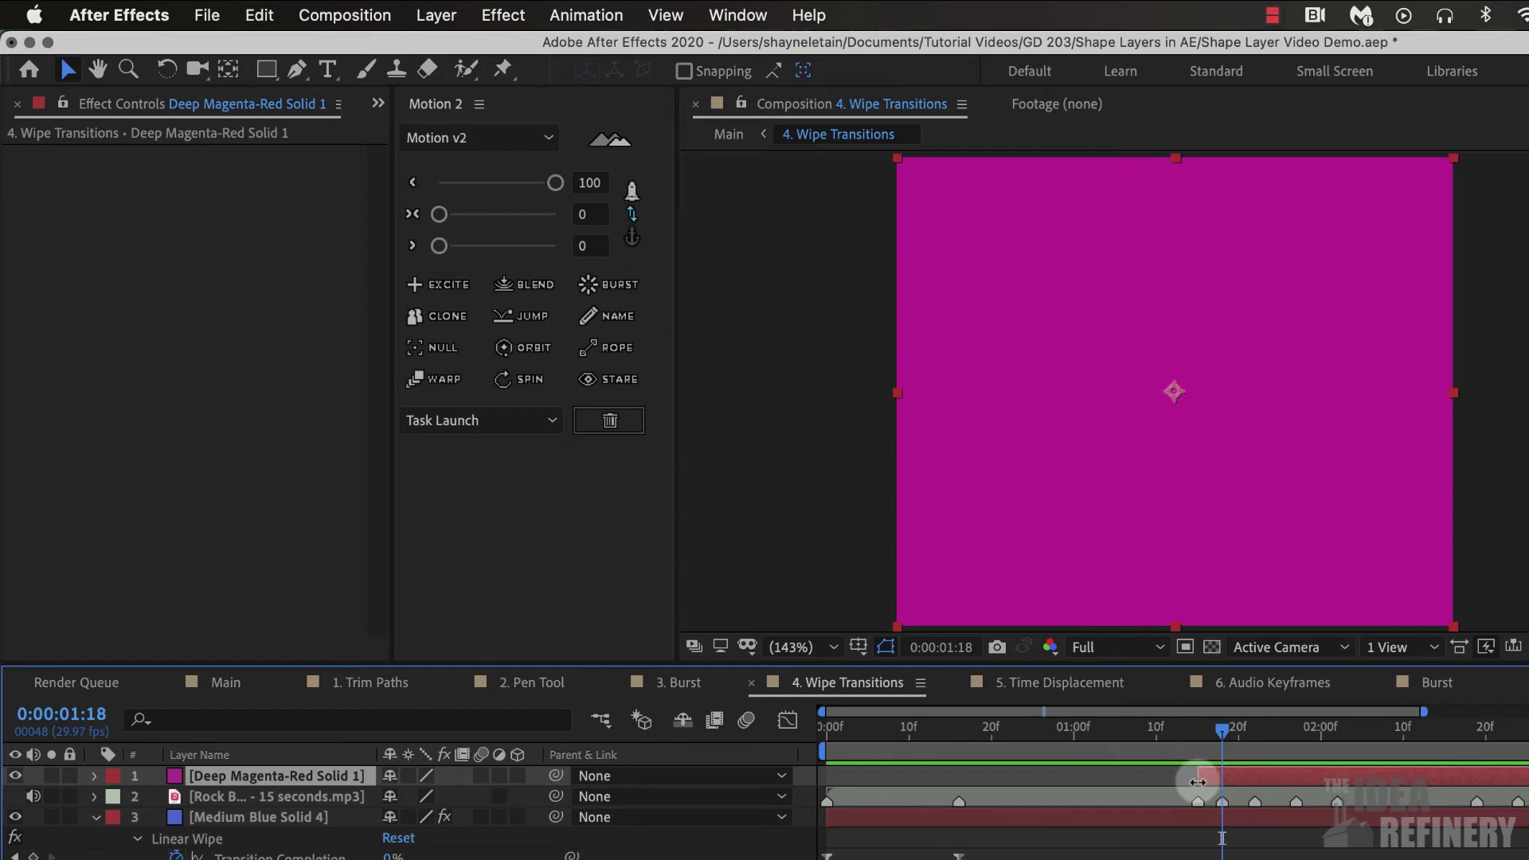
{"action": "left_click_drag", "start_coordinate": [1226, 729], "coordinate": [1181, 730]}
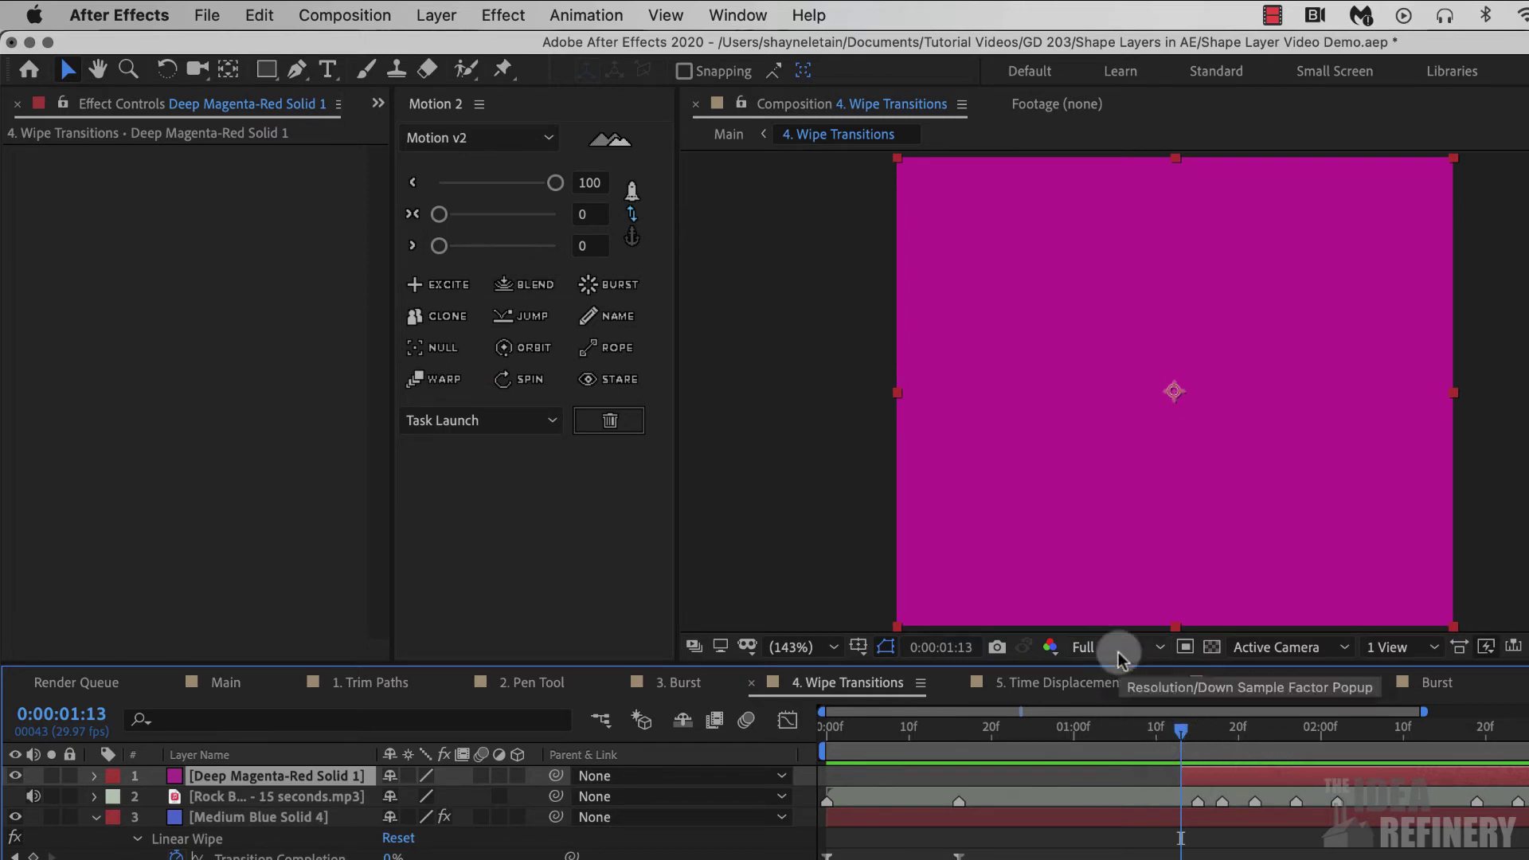
{"action": "left_click_drag", "start_coordinate": [1216, 782], "coordinate": [295, 806]}
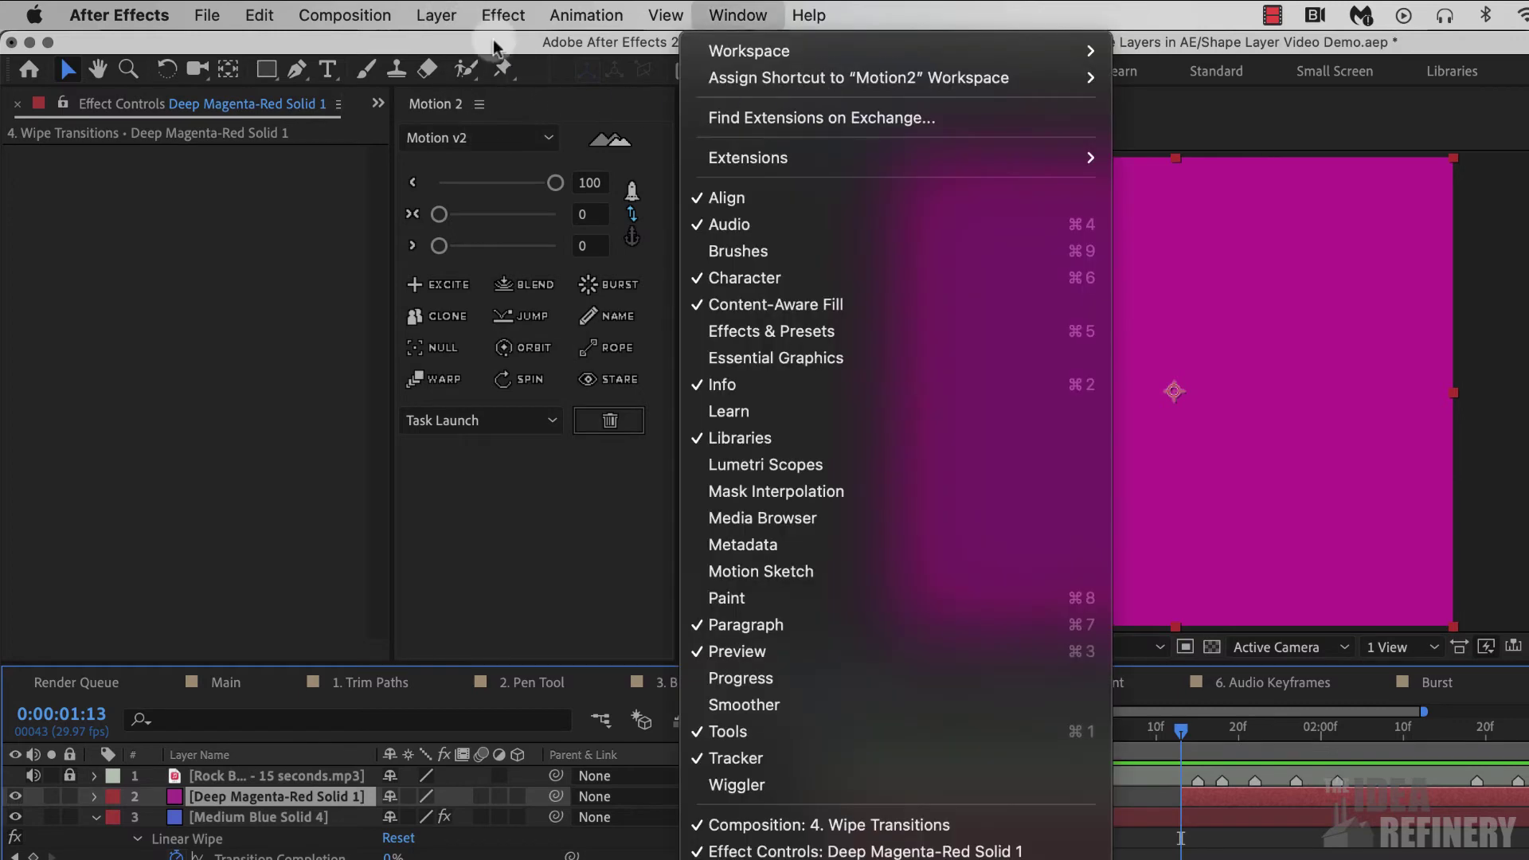
Step: Apply Radial Wipe to the magenta solid and keyframe its Transition Completion at 100% at 0:00:01:13, revealing the keyframe in the timeline
{"action": "left_click", "coordinate": [503, 16]}
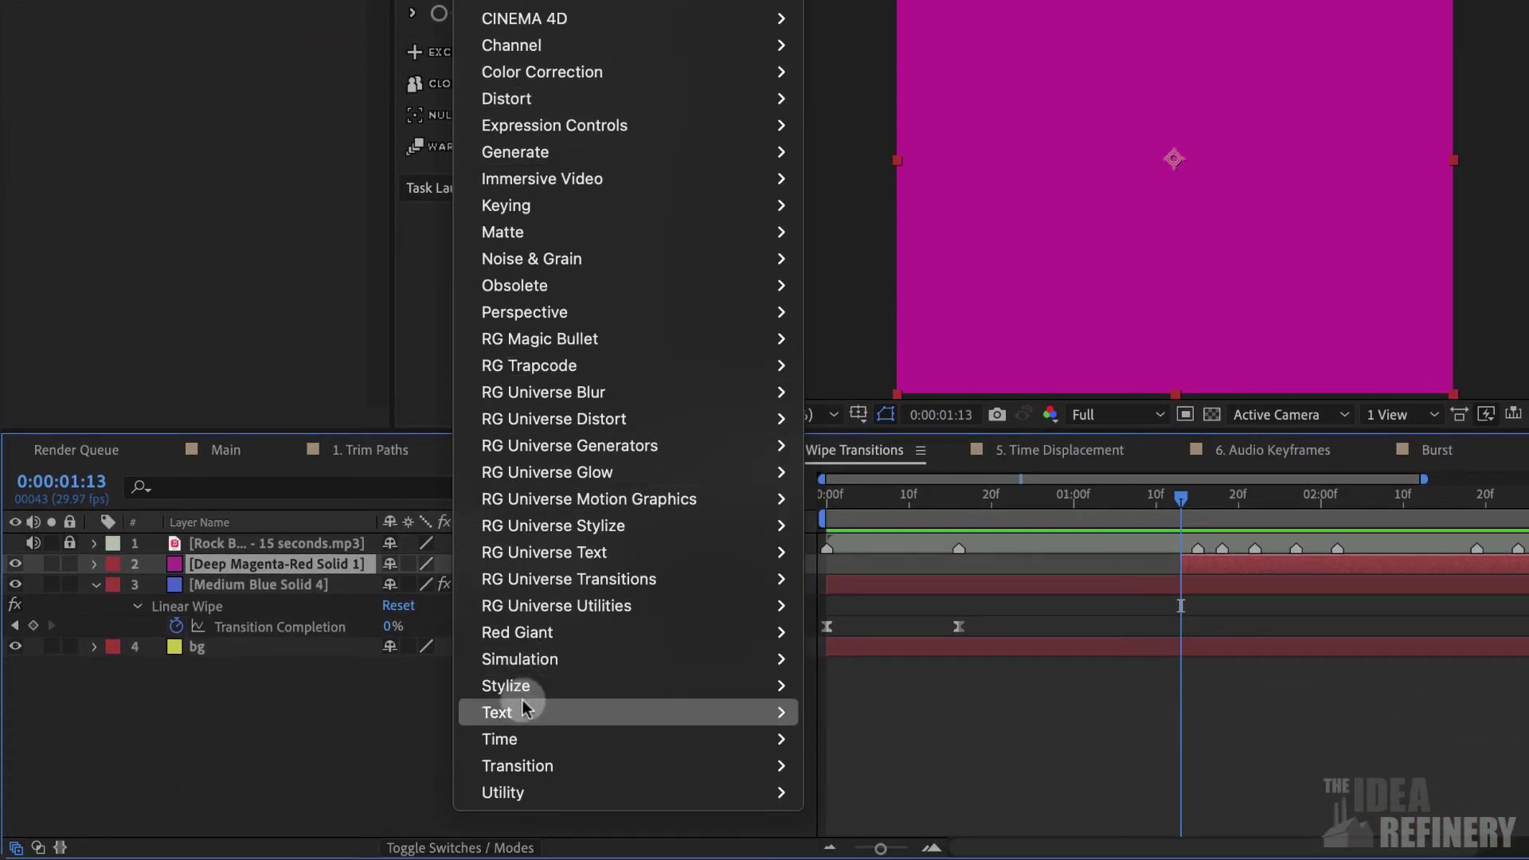
{"action": "mouse_move", "coordinate": [509, 766]}
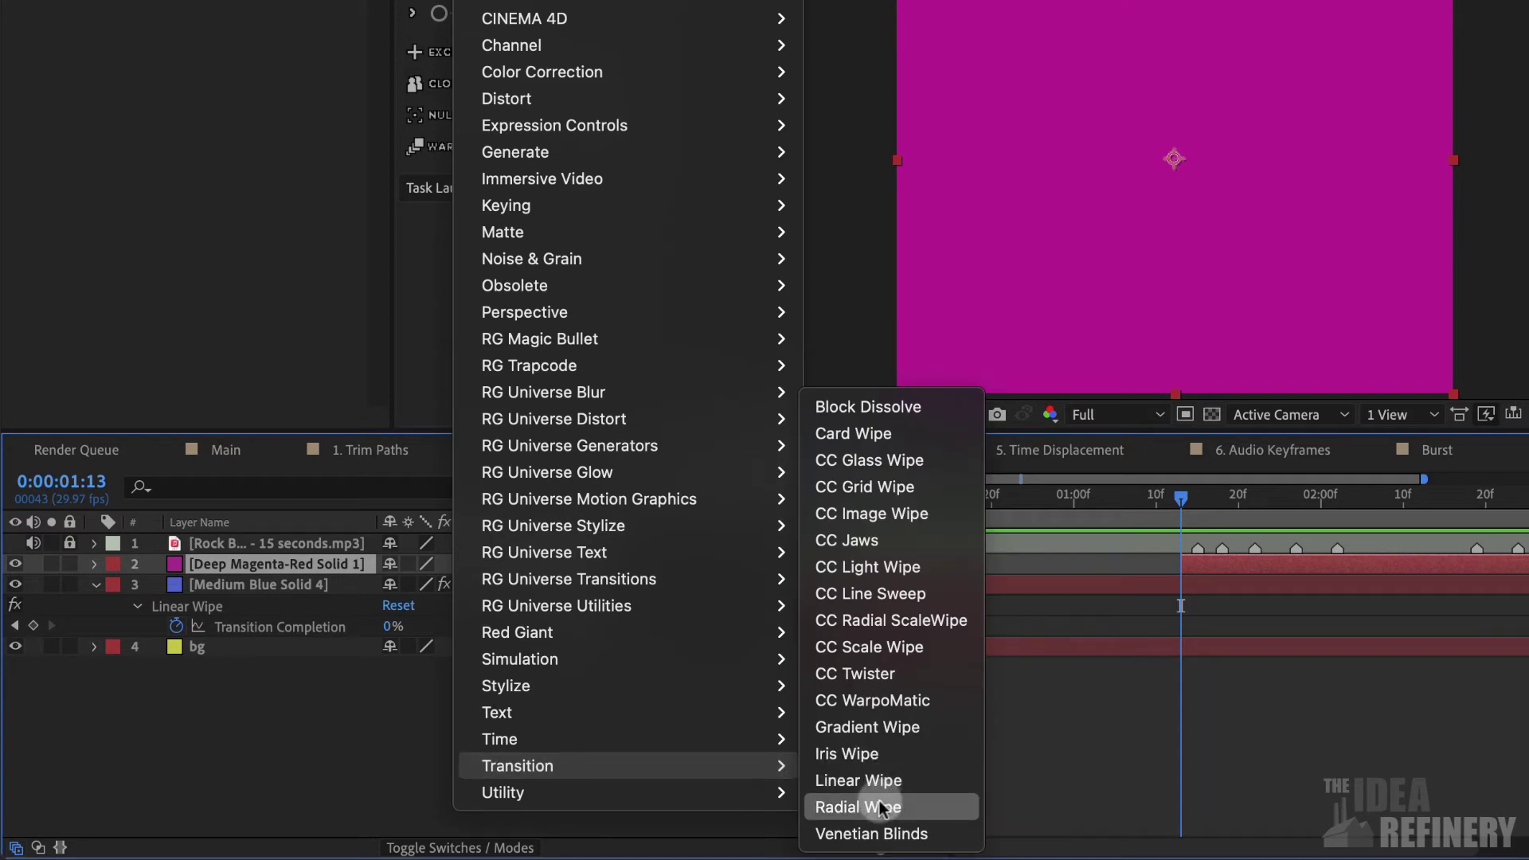
{"action": "left_click", "coordinate": [878, 807]}
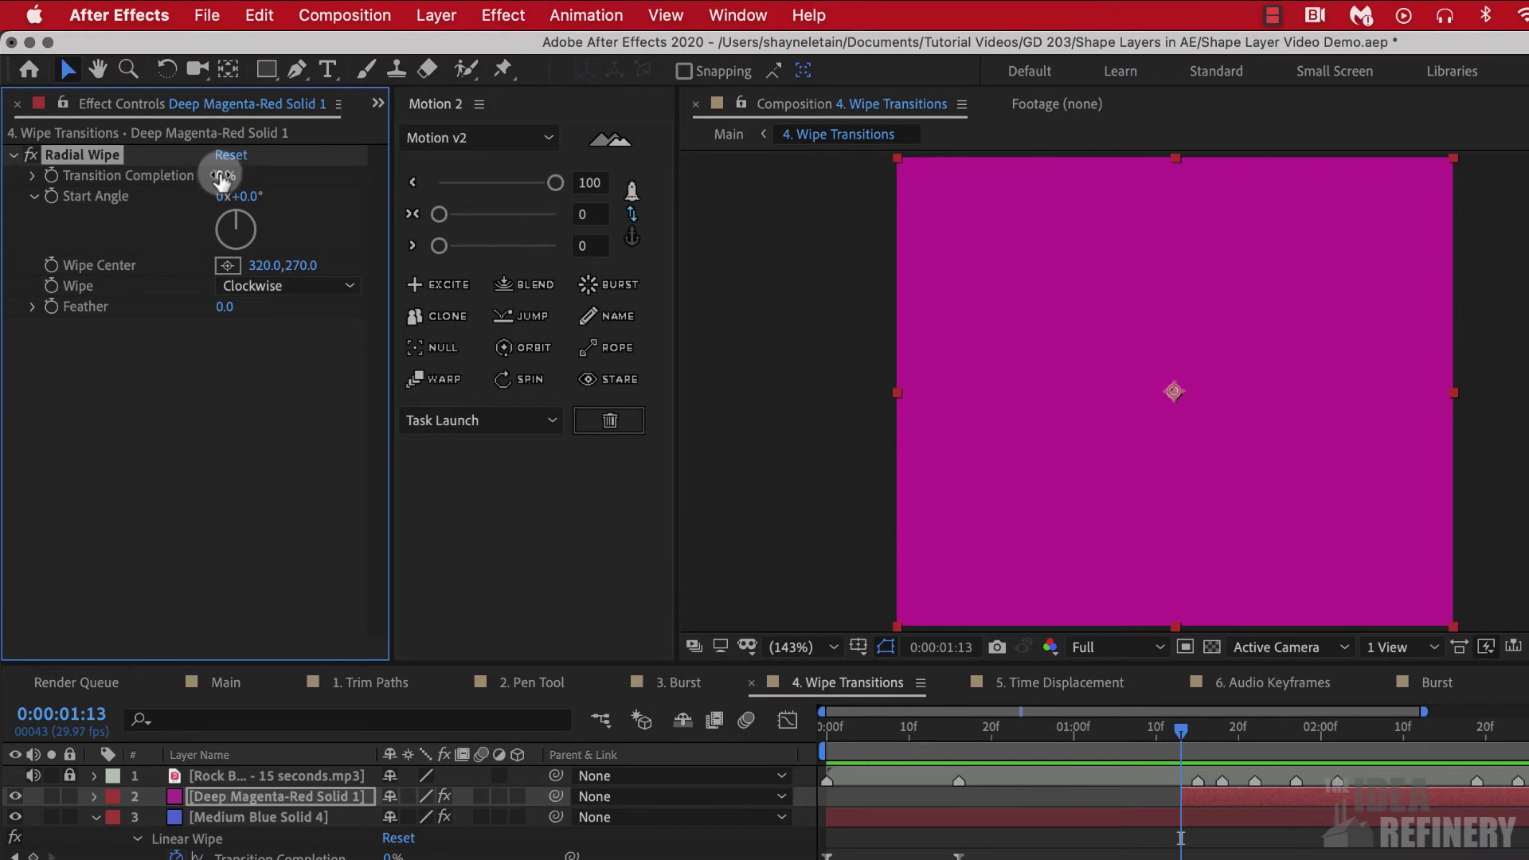
{"action": "left_click_drag", "start_coordinate": [225, 175], "coordinate": [381, 175]}
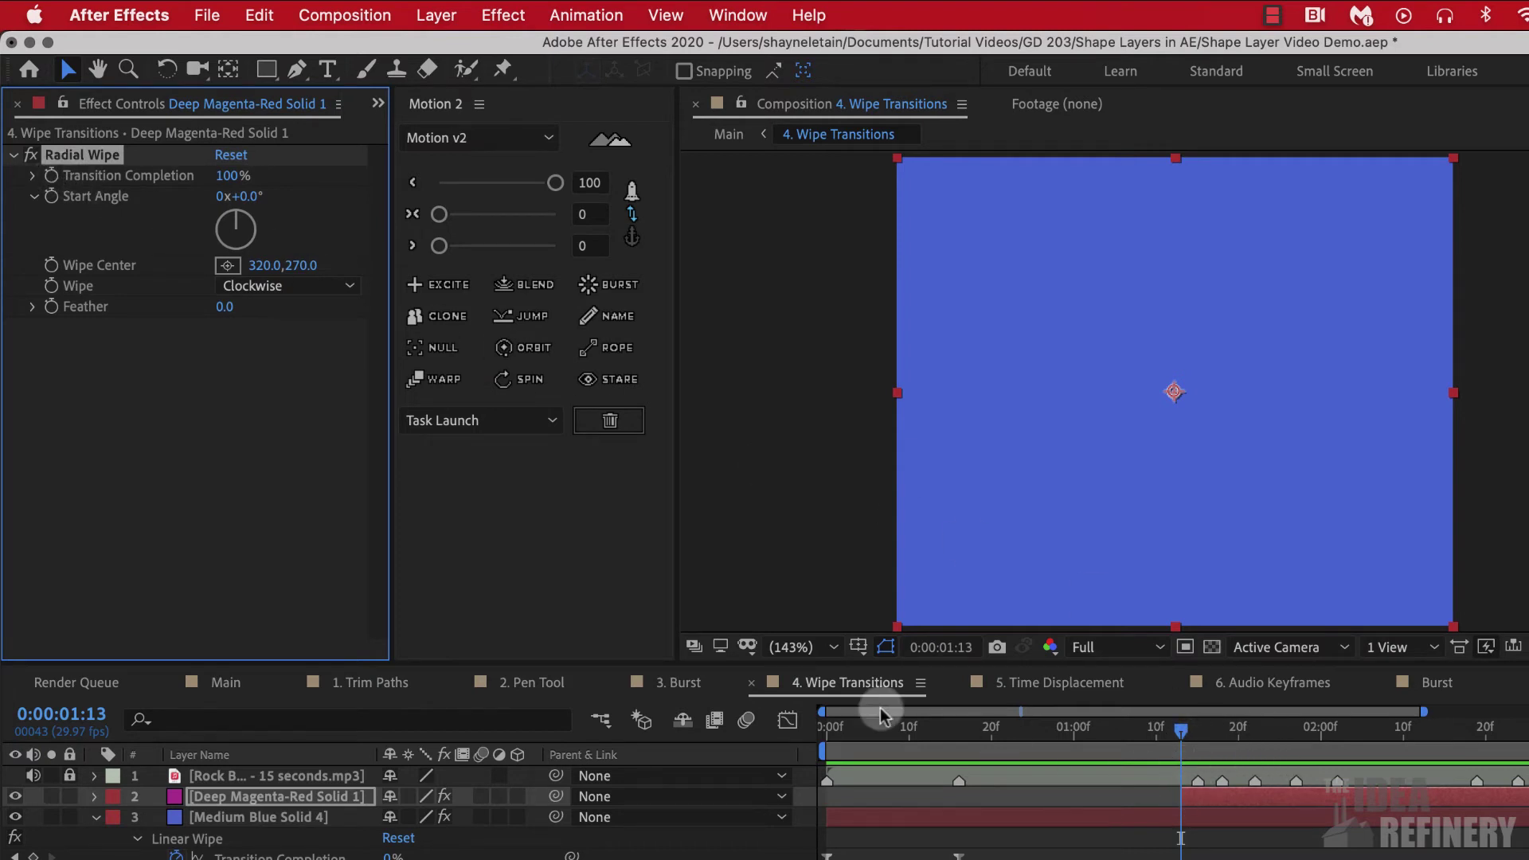
{"action": "left_click", "coordinate": [51, 175]}
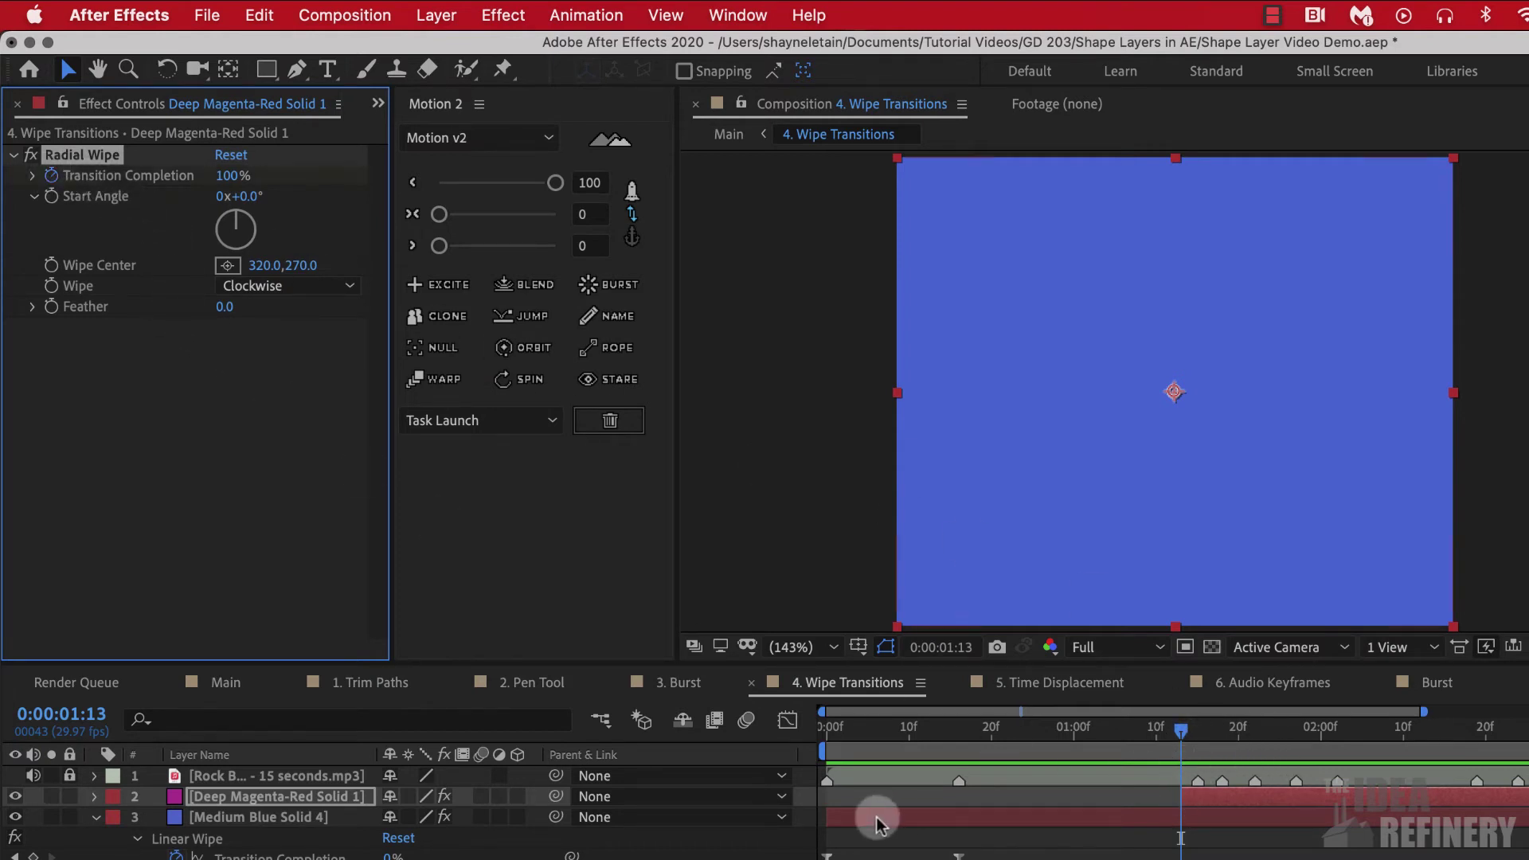
{"action": "key", "text": "u"}
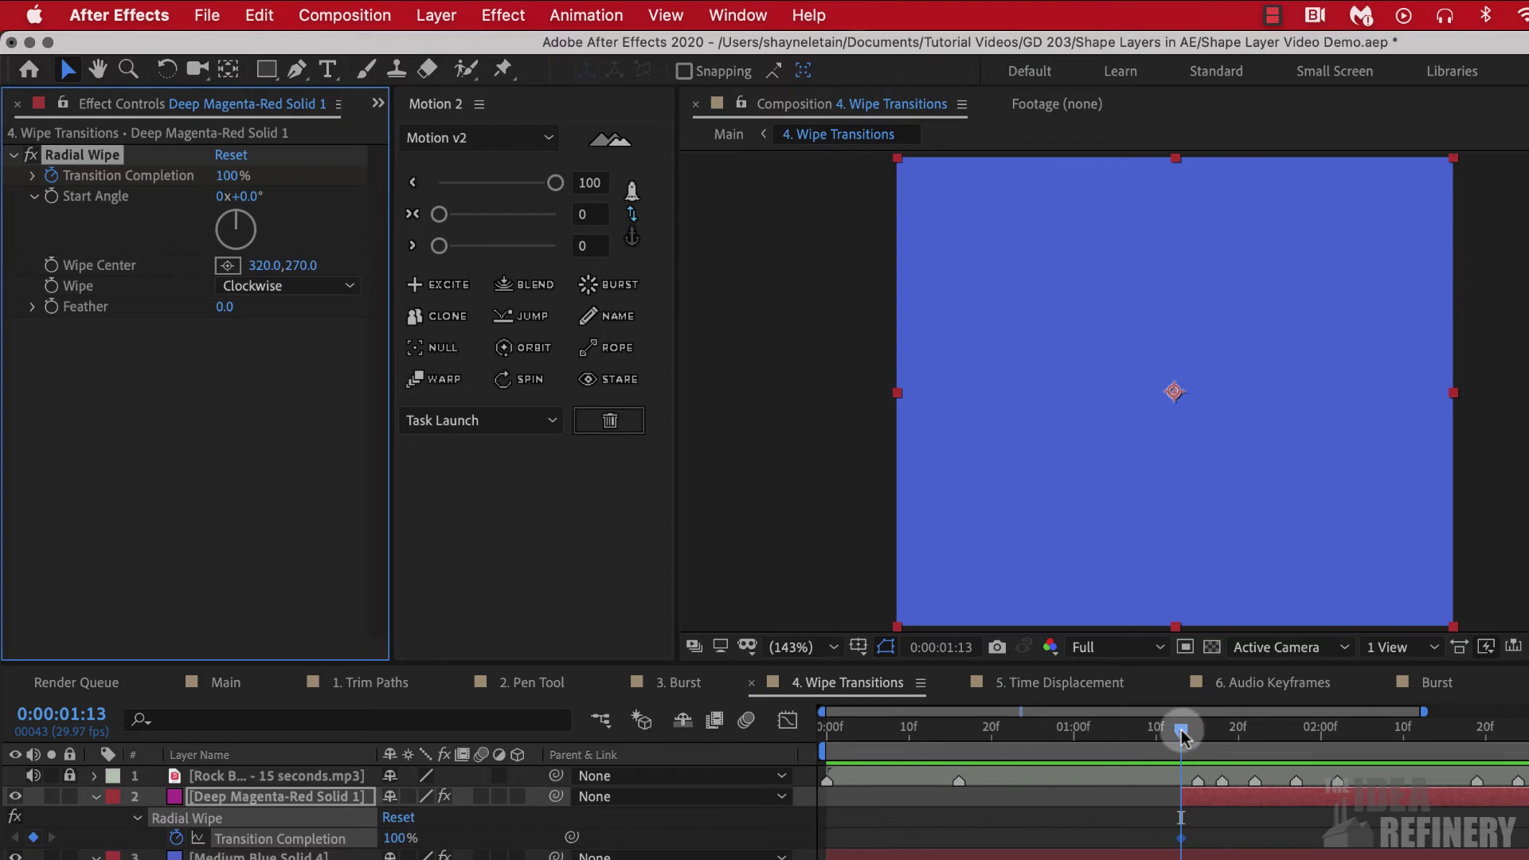
Step: Set the Radial Wipe's Transition Completion to 0% at 0:00:02:00
{"action": "left_click_drag", "start_coordinate": [1181, 734], "coordinate": [1324, 748]}
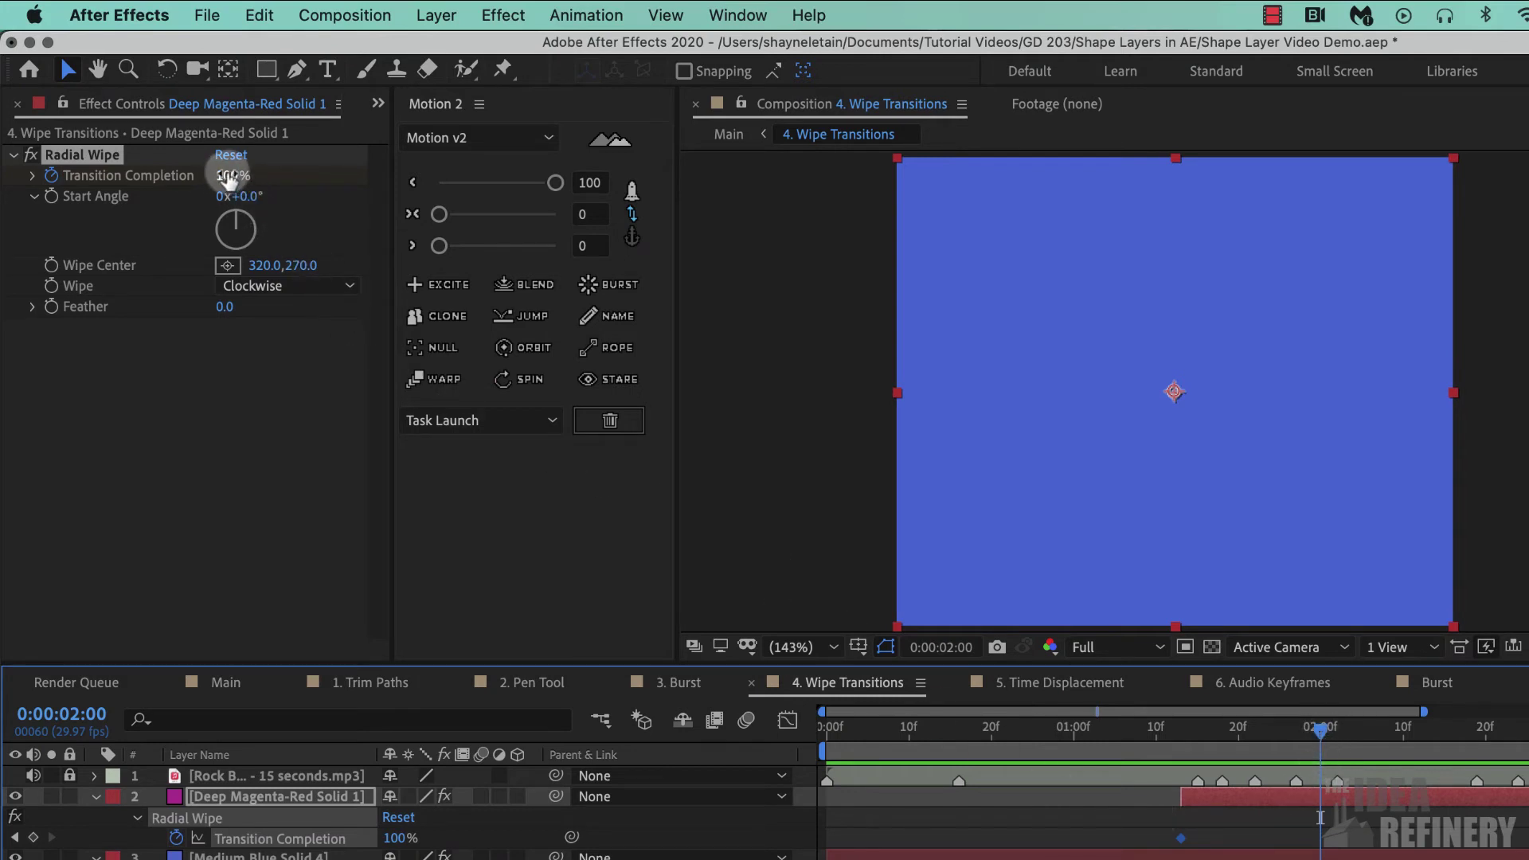
{"action": "left_click_drag", "start_coordinate": [229, 177], "coordinate": [108, 186]}
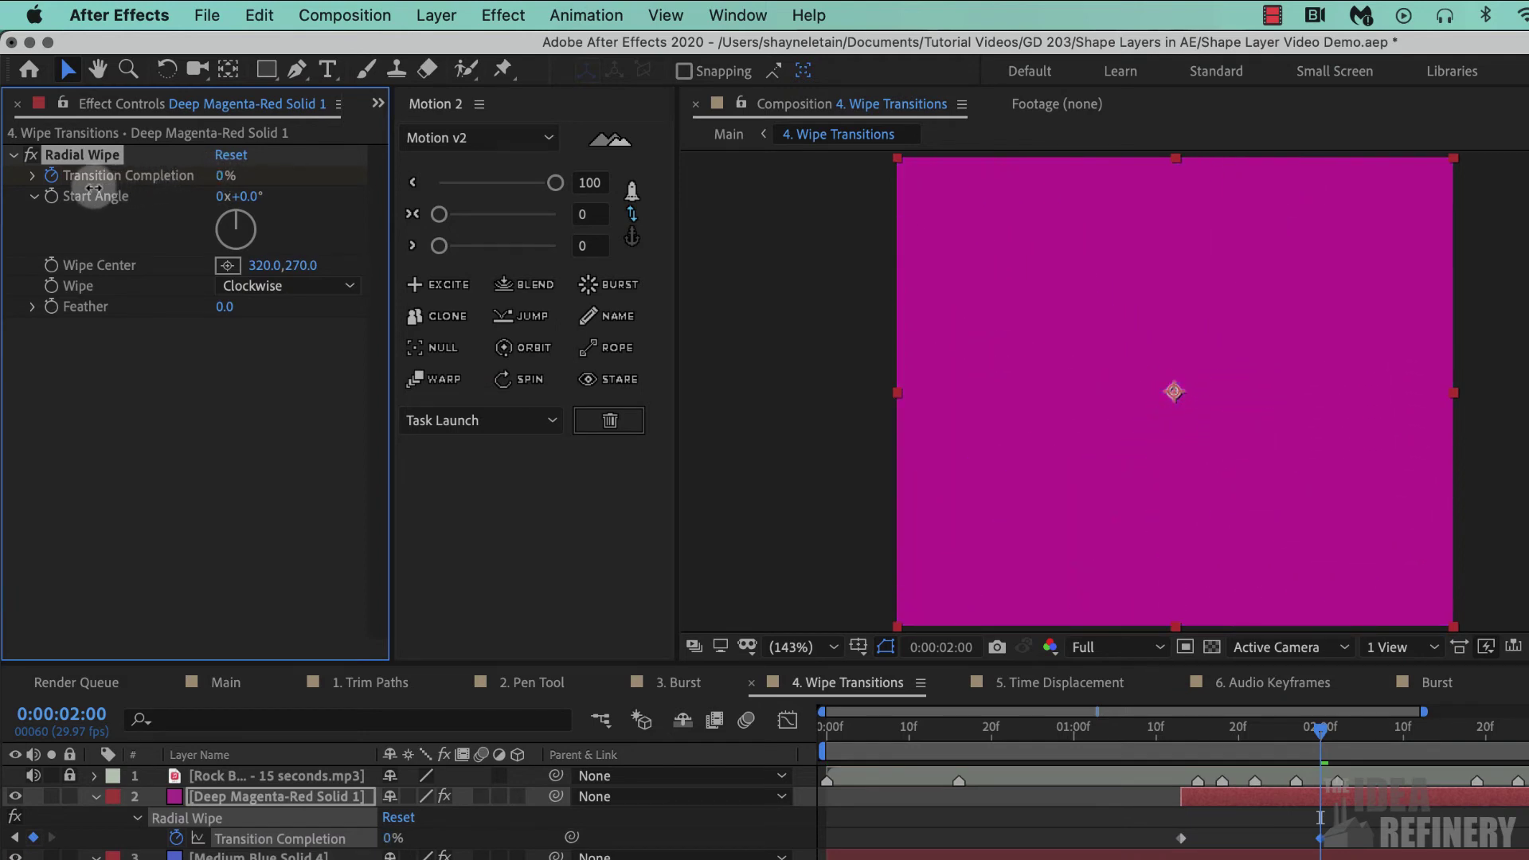
{"action": "mouse_move", "coordinate": [1320, 729]}
{"action": "left_mouse_down"}
{"action": "mouse_move", "coordinate": [888, 756]}
{"action": "mouse_move", "coordinate": [1301, 753]}
{"action": "mouse_move", "coordinate": [1320, 729]}
{"action": "left_mouse_up"}
{"action": "left_click", "coordinate": [1314, 731]}
Step: Ease both Radial Wipe Transition Completion keyframes with the first Motion 2 easing value at 100, and move the current time to 0:00:02:07
{"action": "left_click_drag", "start_coordinate": [1351, 831], "coordinate": [1162, 843]}
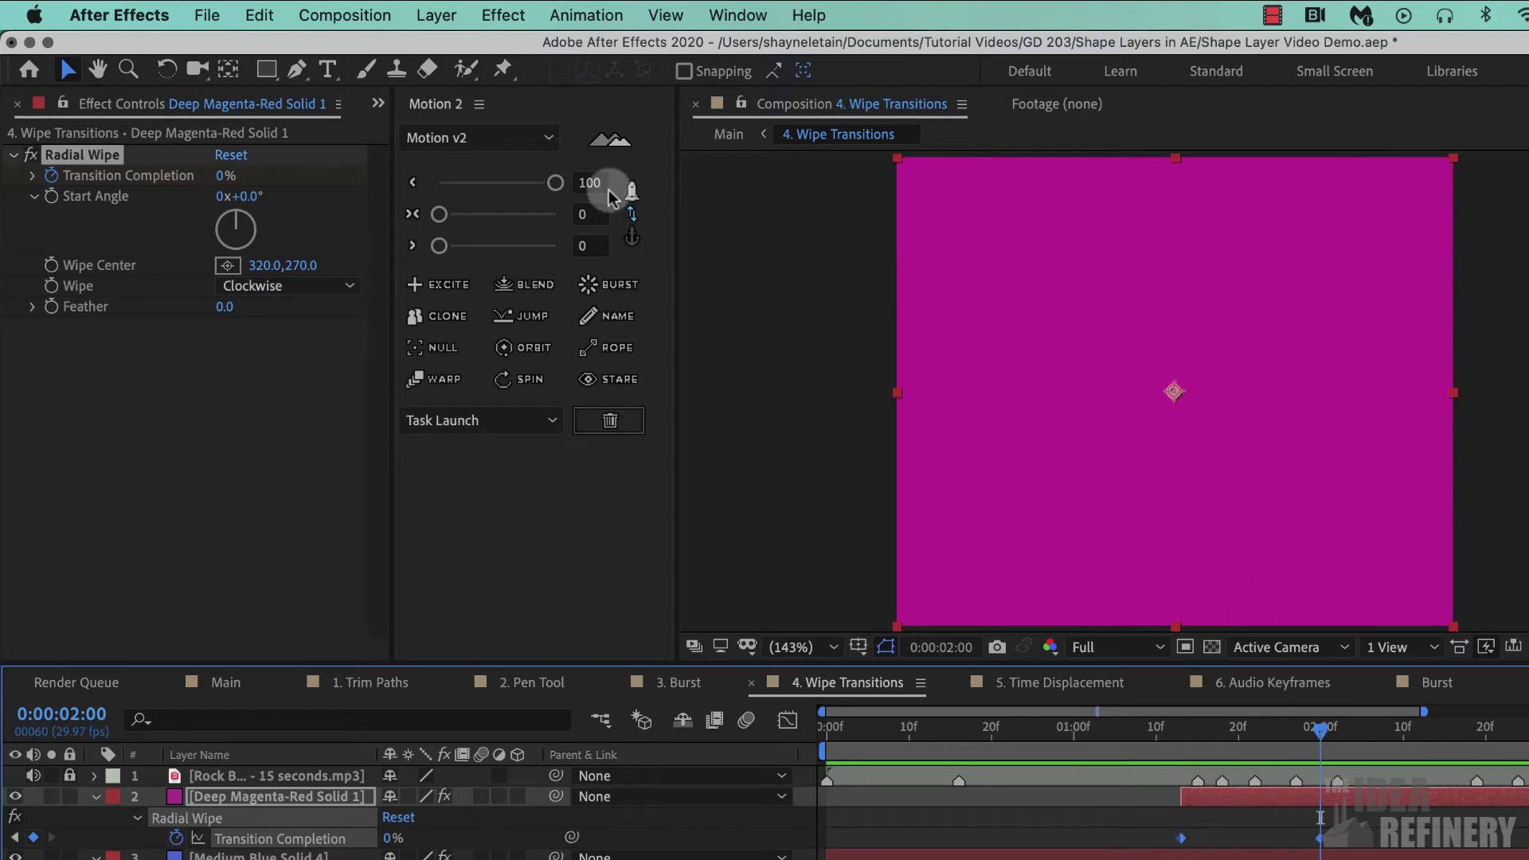
{"action": "left_click", "coordinate": [557, 184]}
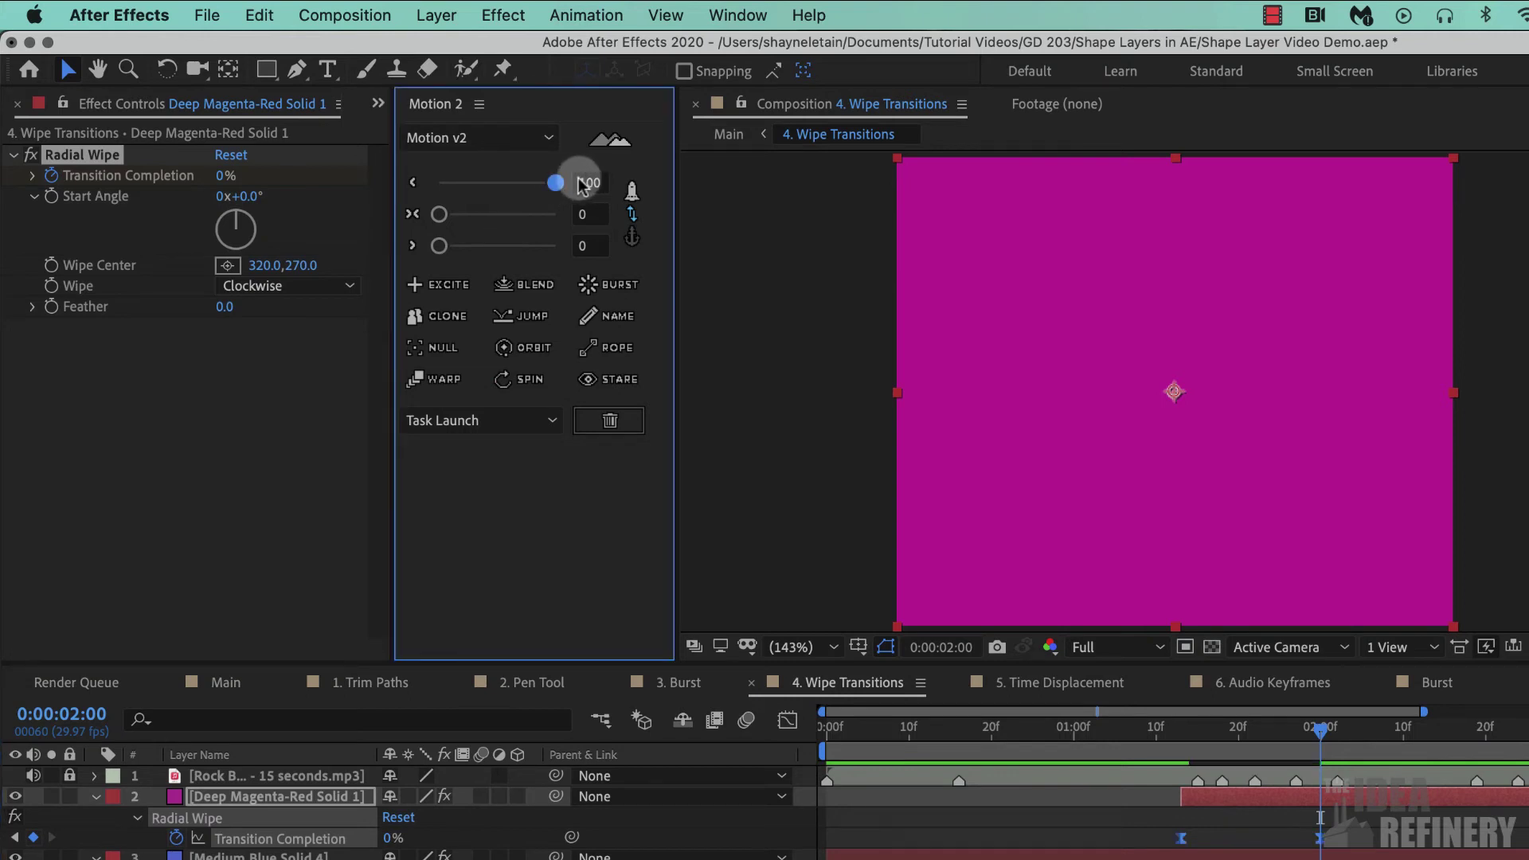
{"action": "left_click_drag", "start_coordinate": [1320, 730], "coordinate": [1381, 752]}
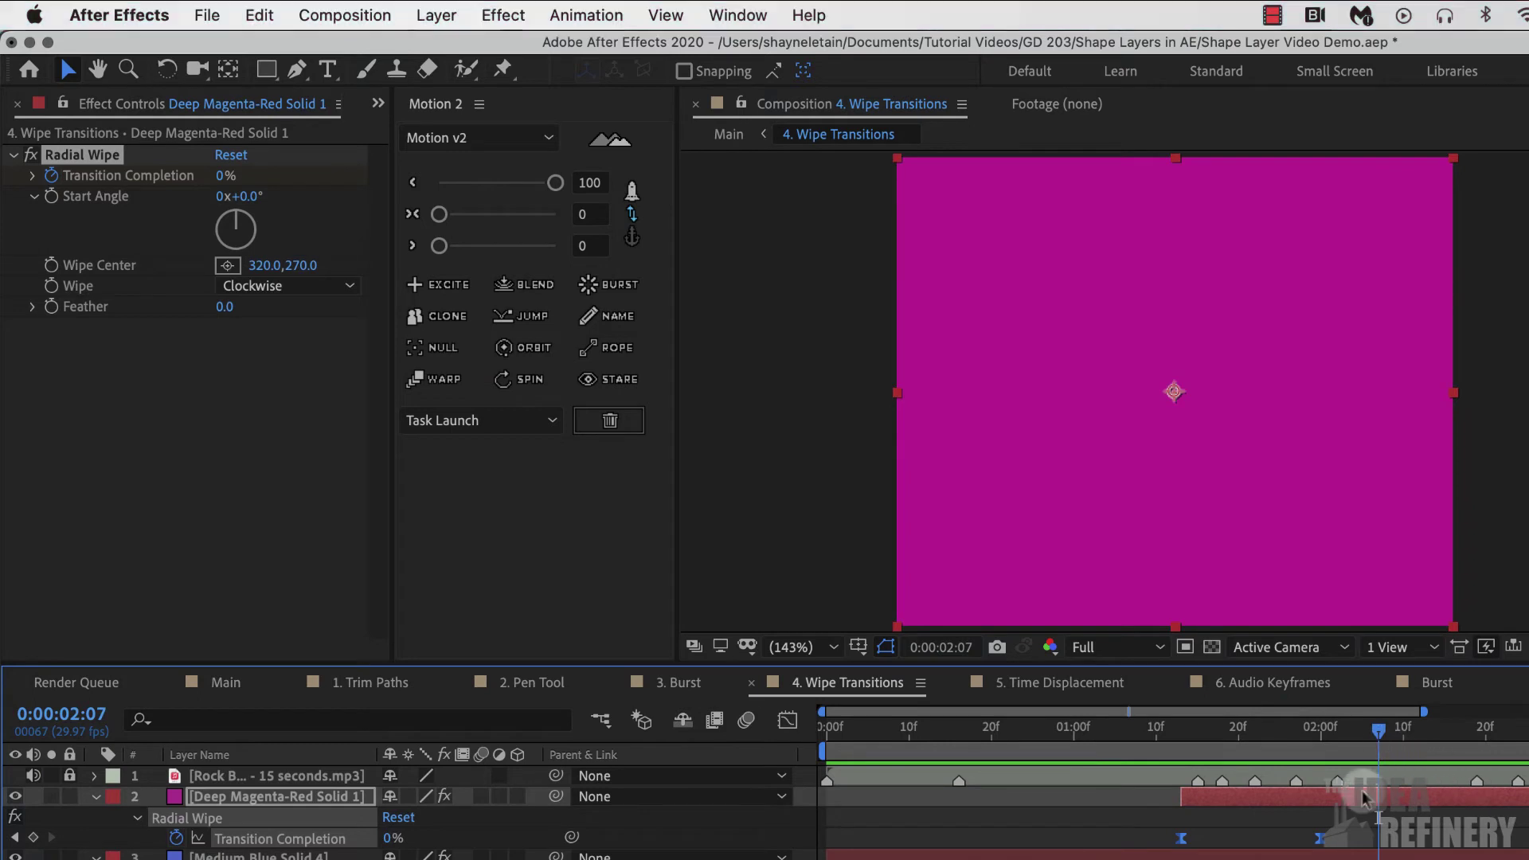
Step: Create a new 640 x 540 px green solid, colour 42AA37, and trim it to start at 0:00:02:00
{"action": "left_click", "coordinate": [436, 17]}
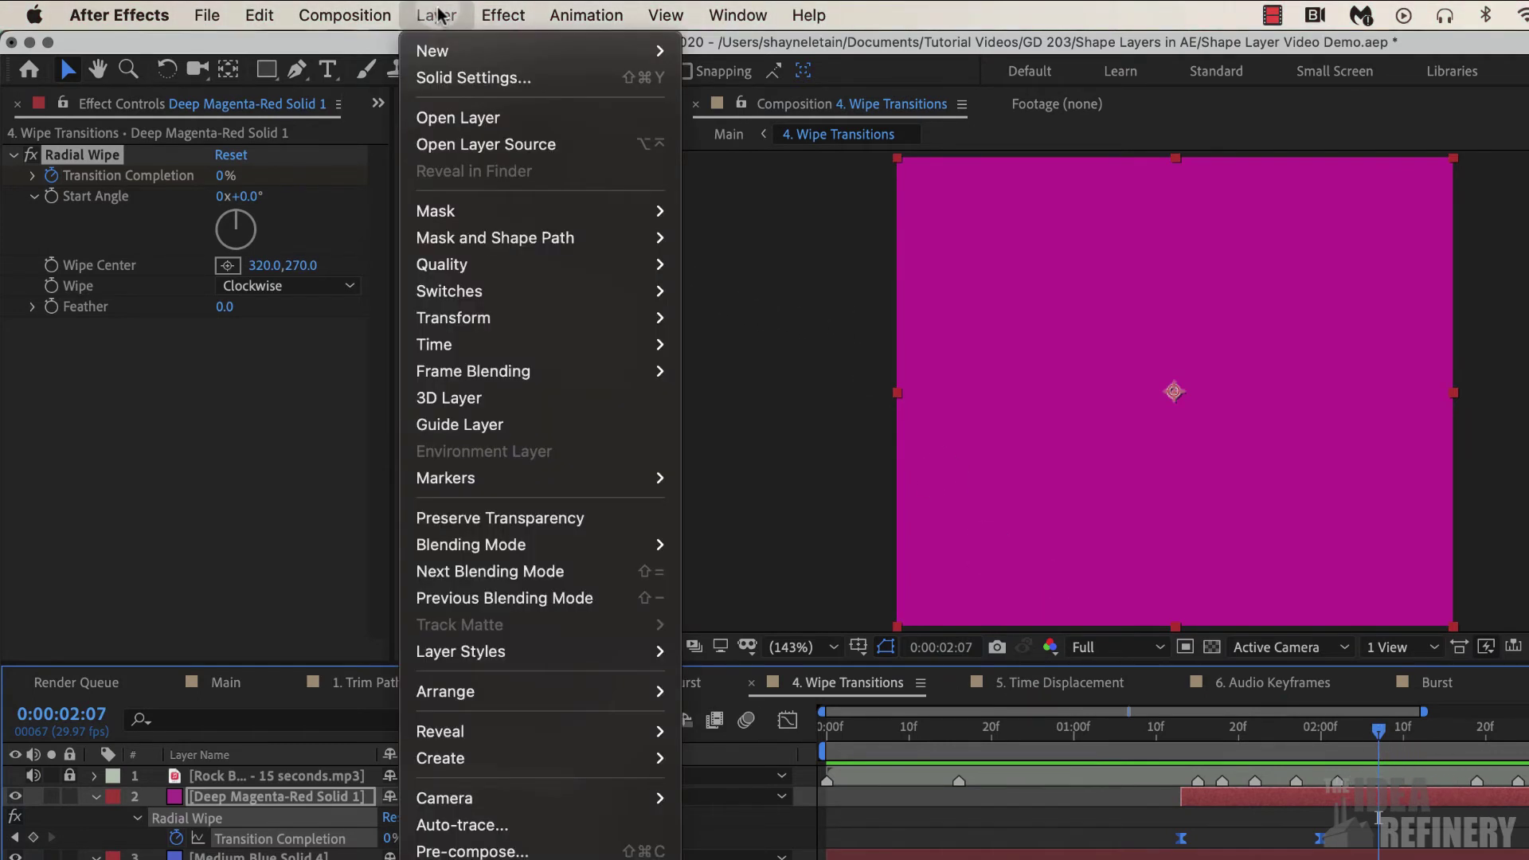
{"action": "mouse_move", "coordinate": [435, 56]}
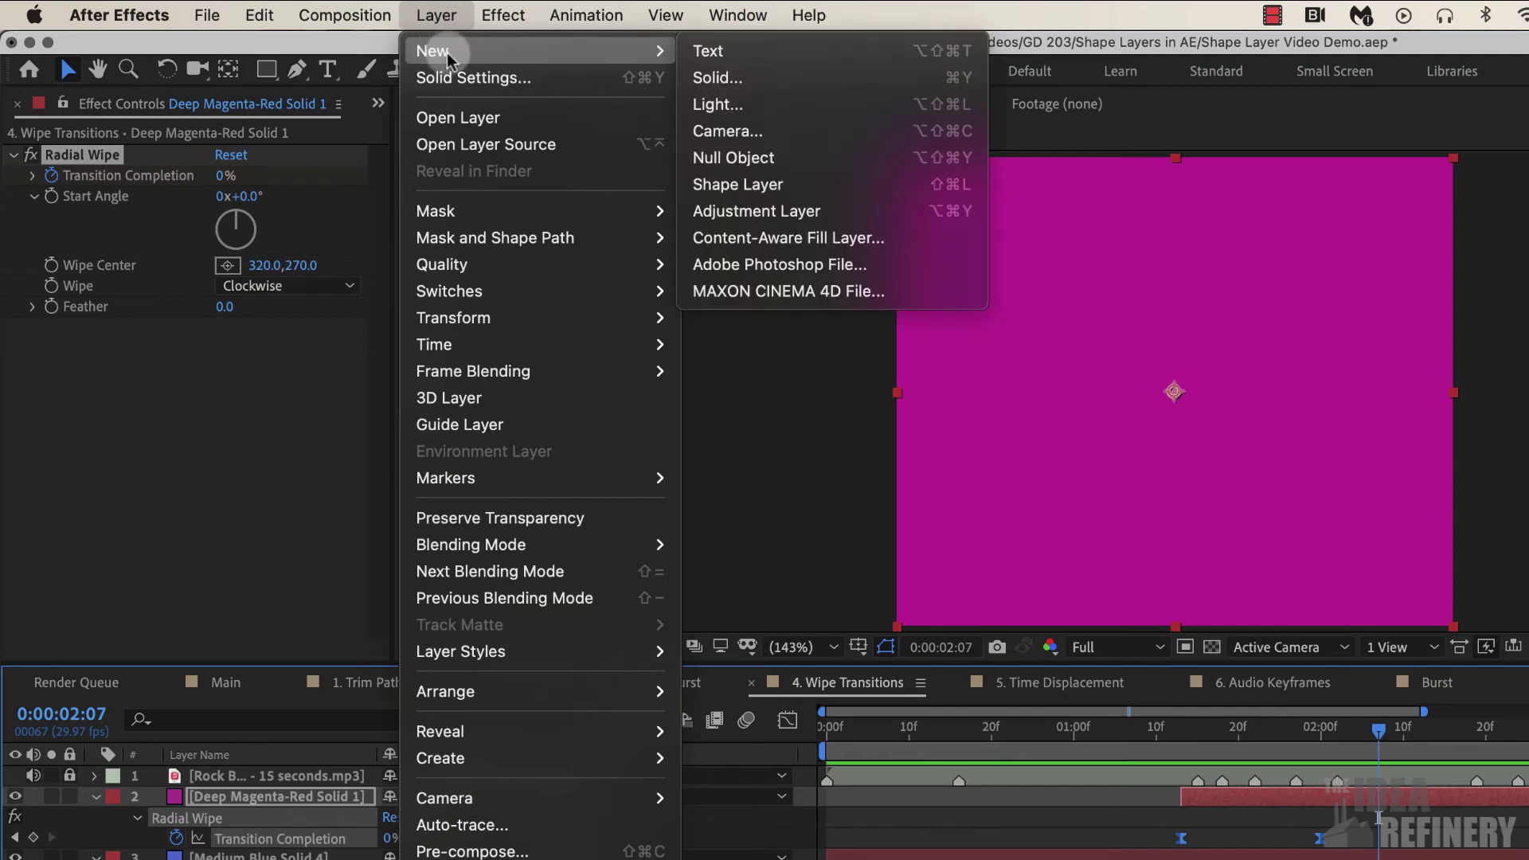
{"action": "left_click", "coordinate": [713, 76]}
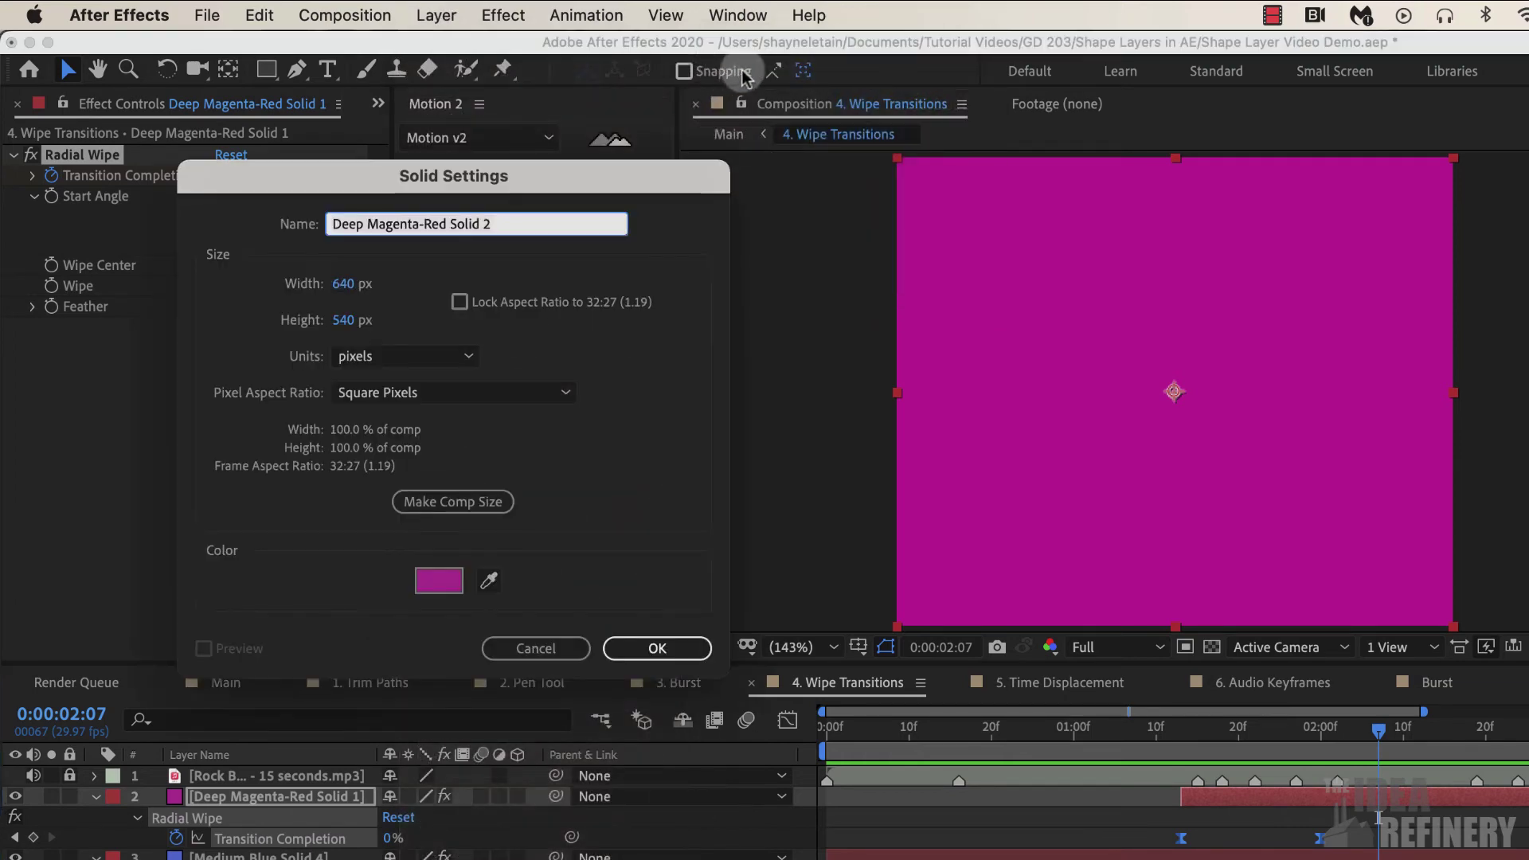
{"action": "left_click", "coordinate": [438, 582]}
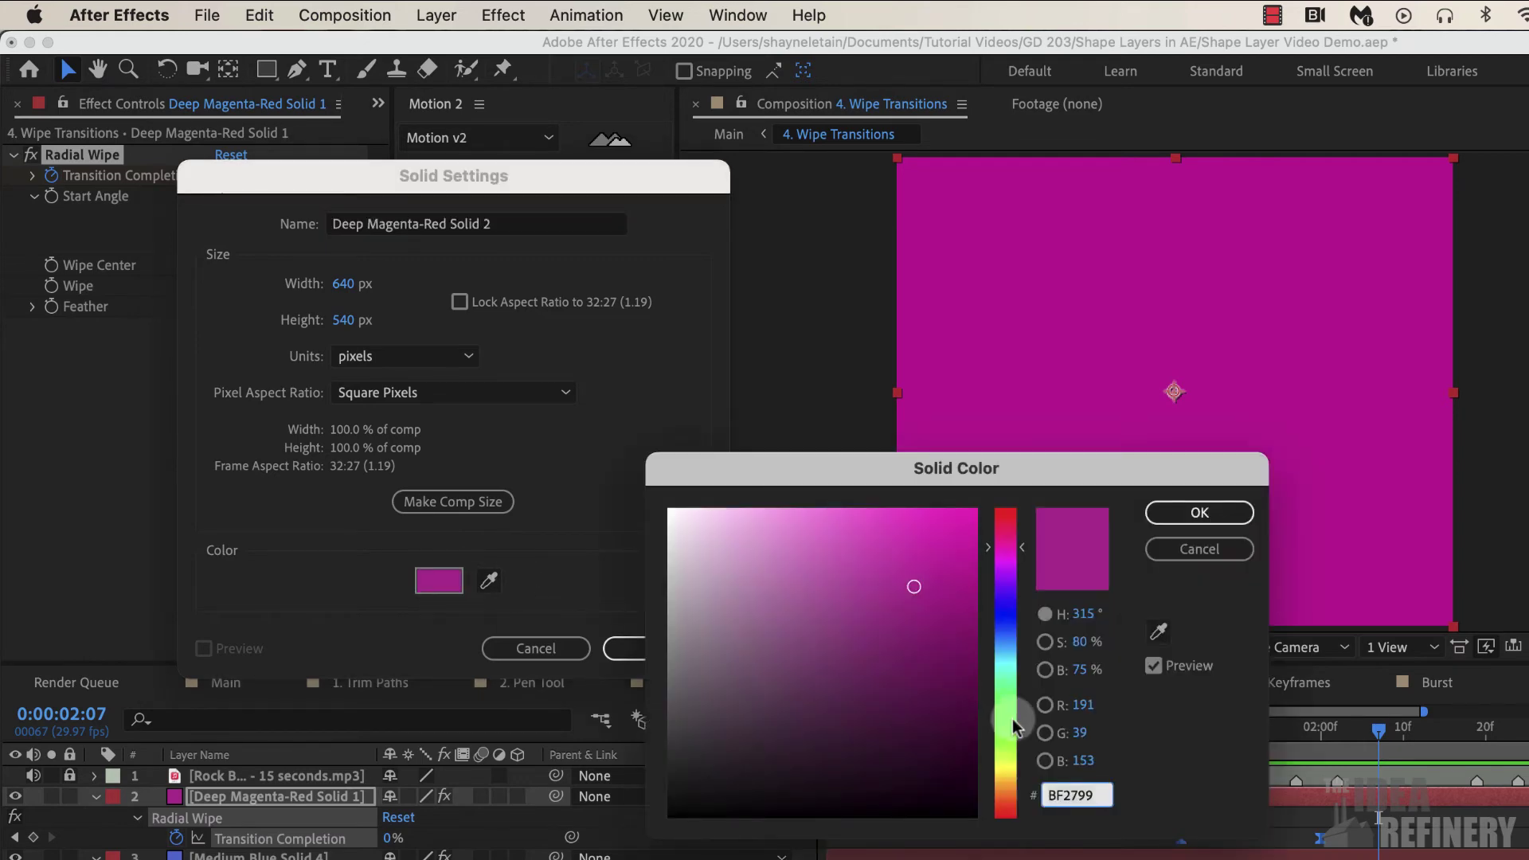
{"action": "left_click", "coordinate": [1015, 721]}
{"action": "left_click", "coordinate": [876, 614]}
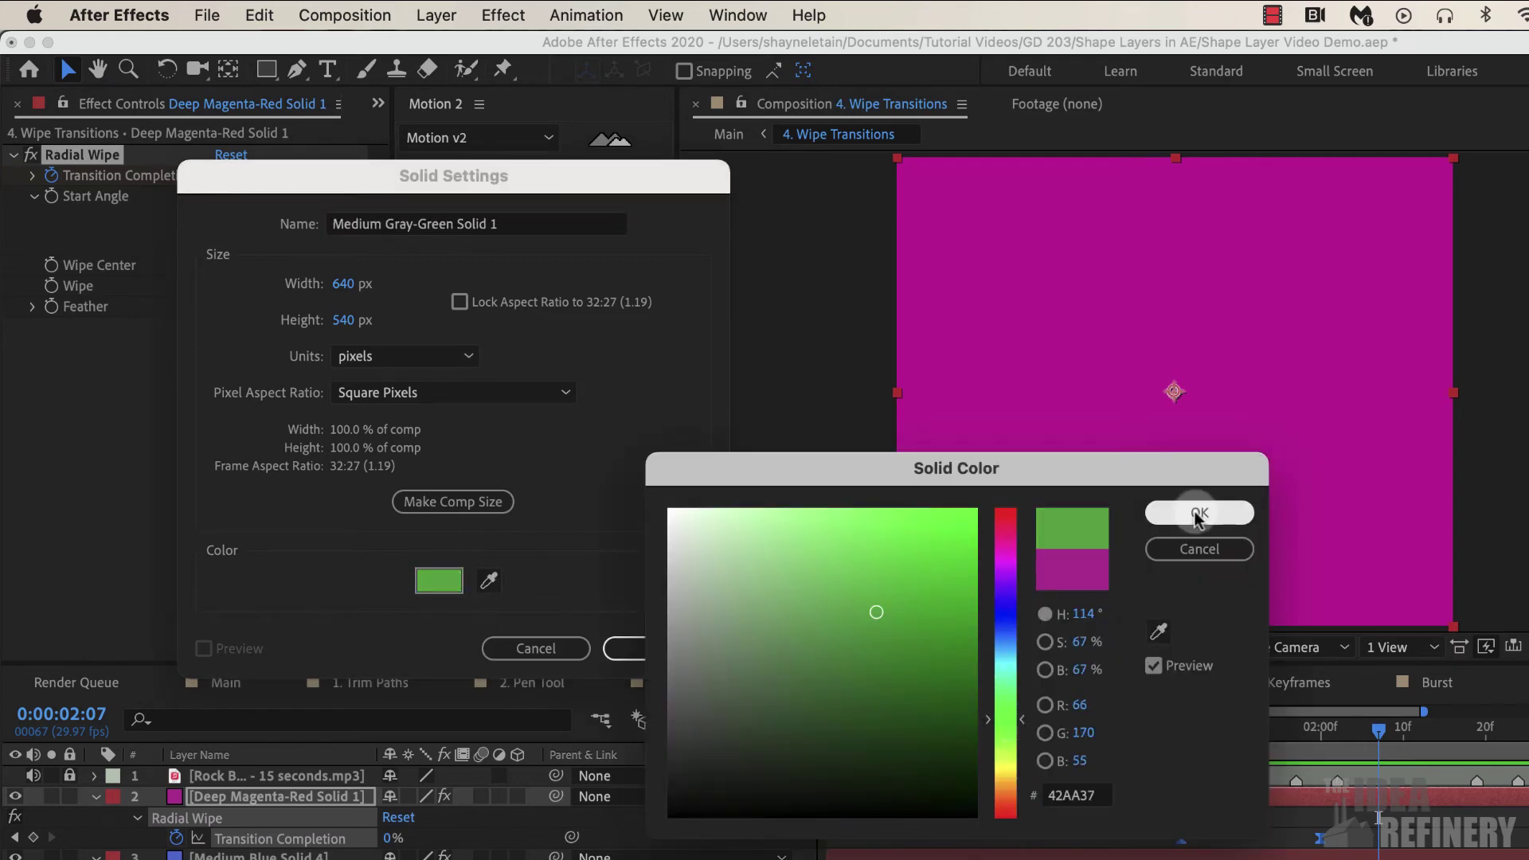
{"action": "left_click", "coordinate": [1206, 512]}
{"action": "key", "text": "Return"}
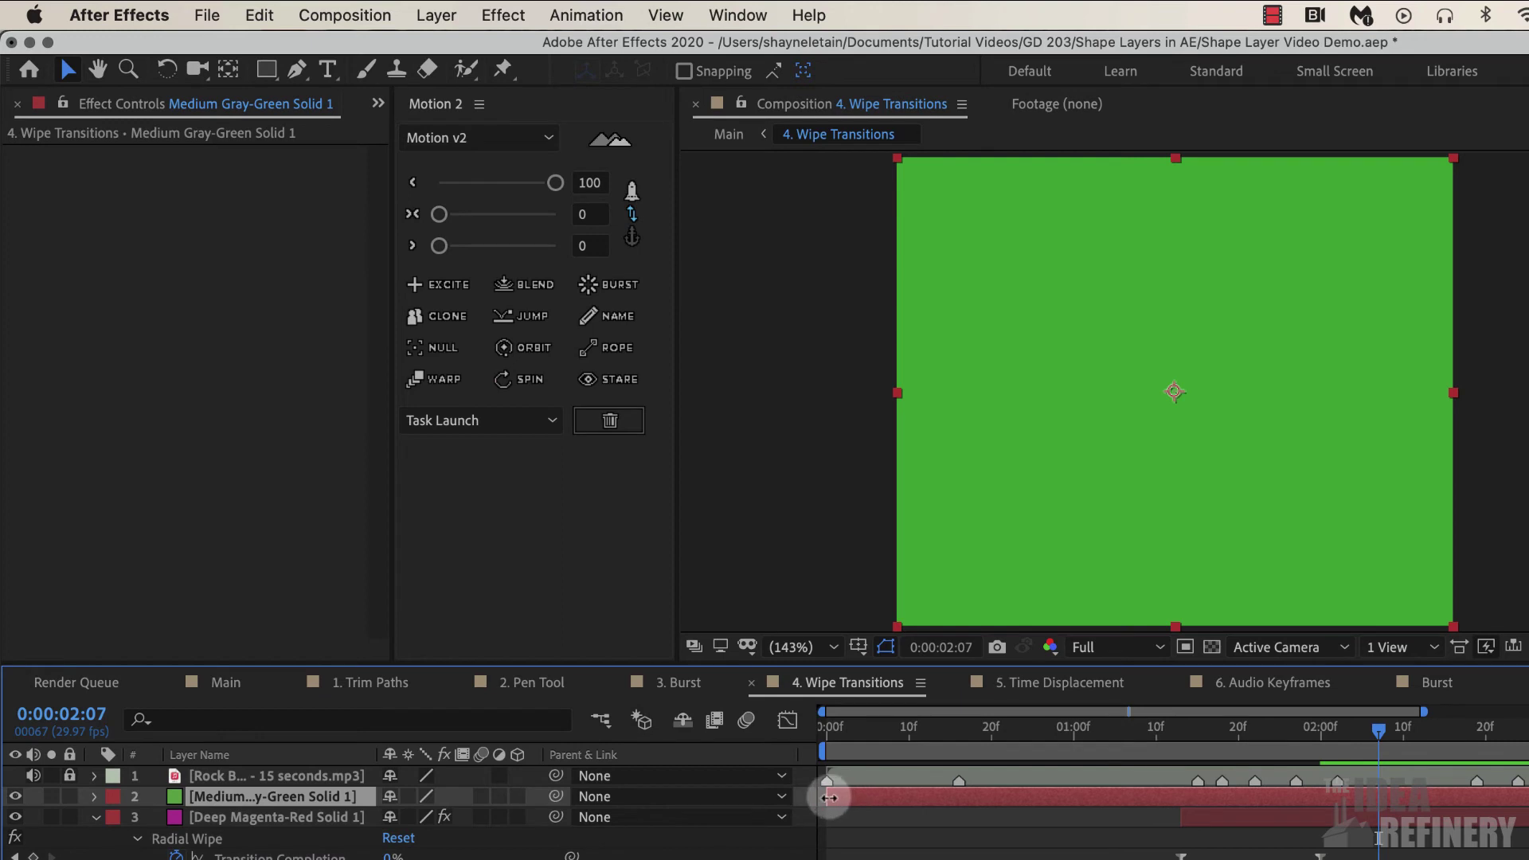
{"action": "left_click_drag", "start_coordinate": [826, 799], "coordinate": [1319, 771]}
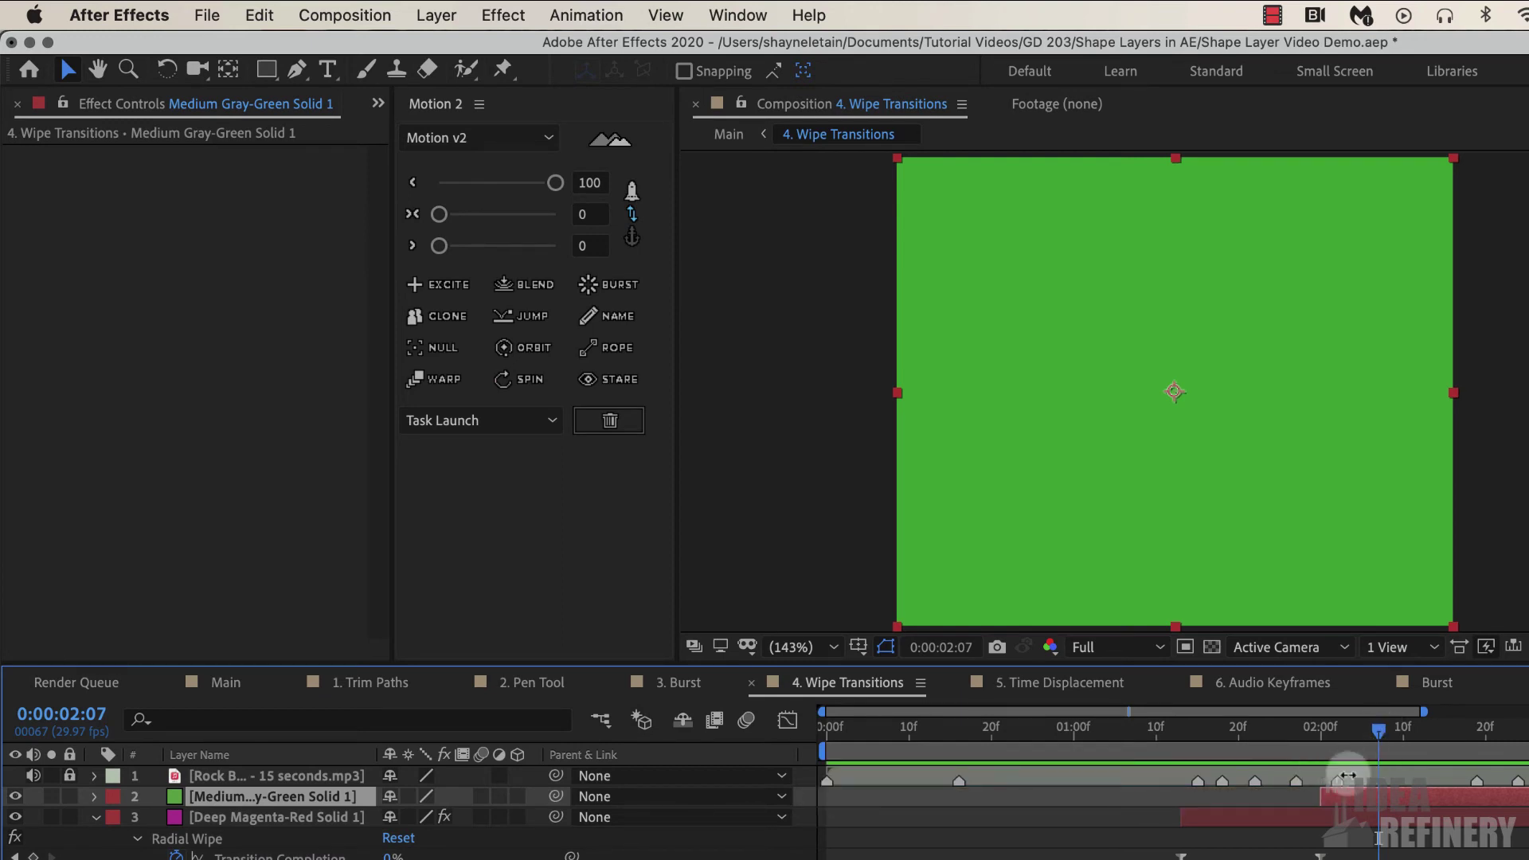
{"action": "left_click_drag", "start_coordinate": [1380, 738], "coordinate": [1325, 786]}
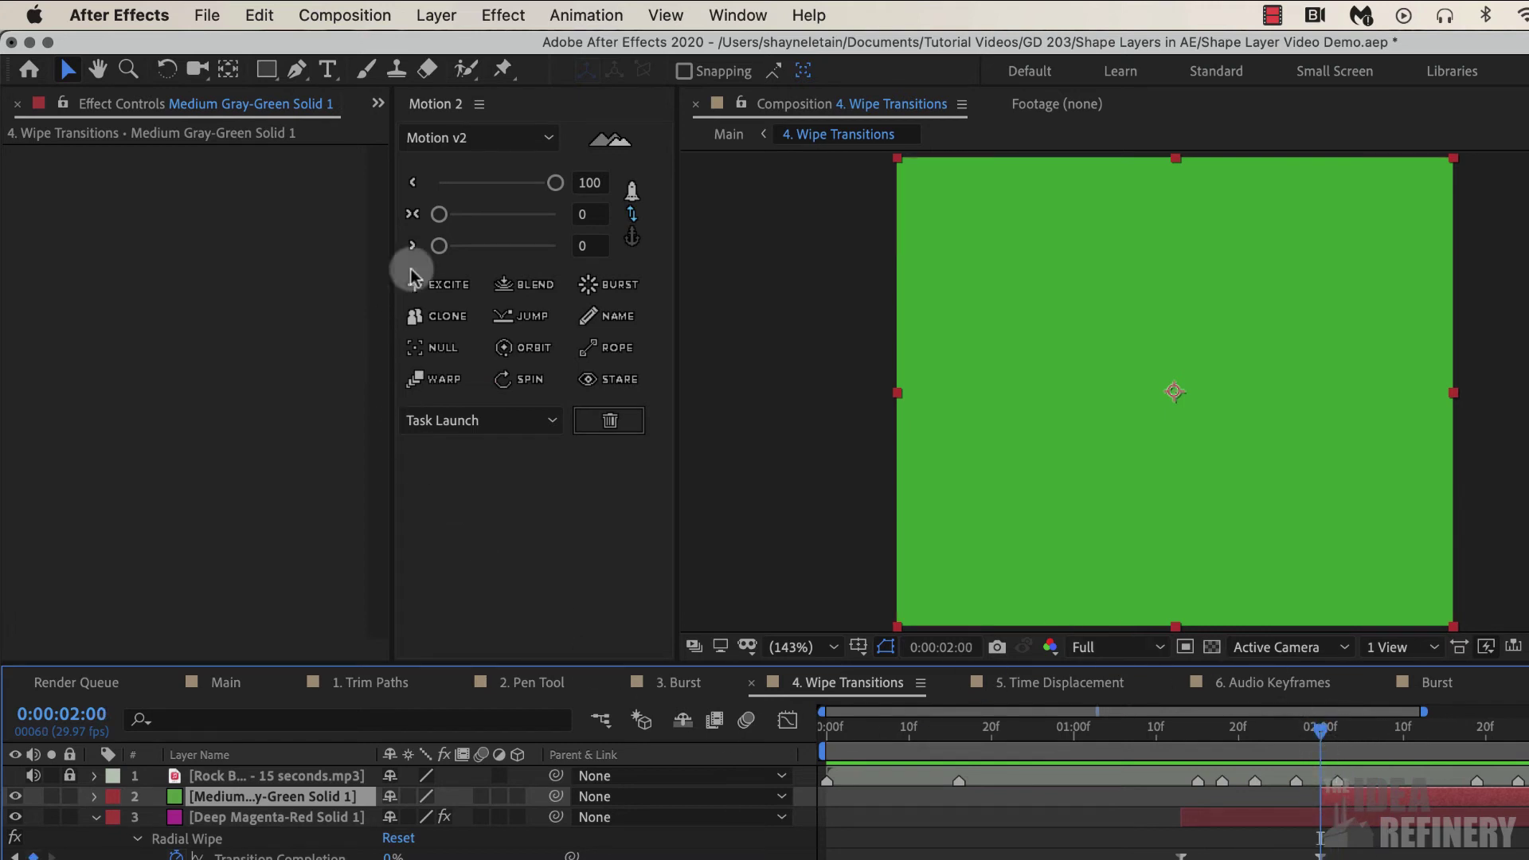
Step: Apply the Venetian Blinds transition effect to the green solid and set its Transition Completion to 52%
{"action": "left_click", "coordinate": [510, 14]}
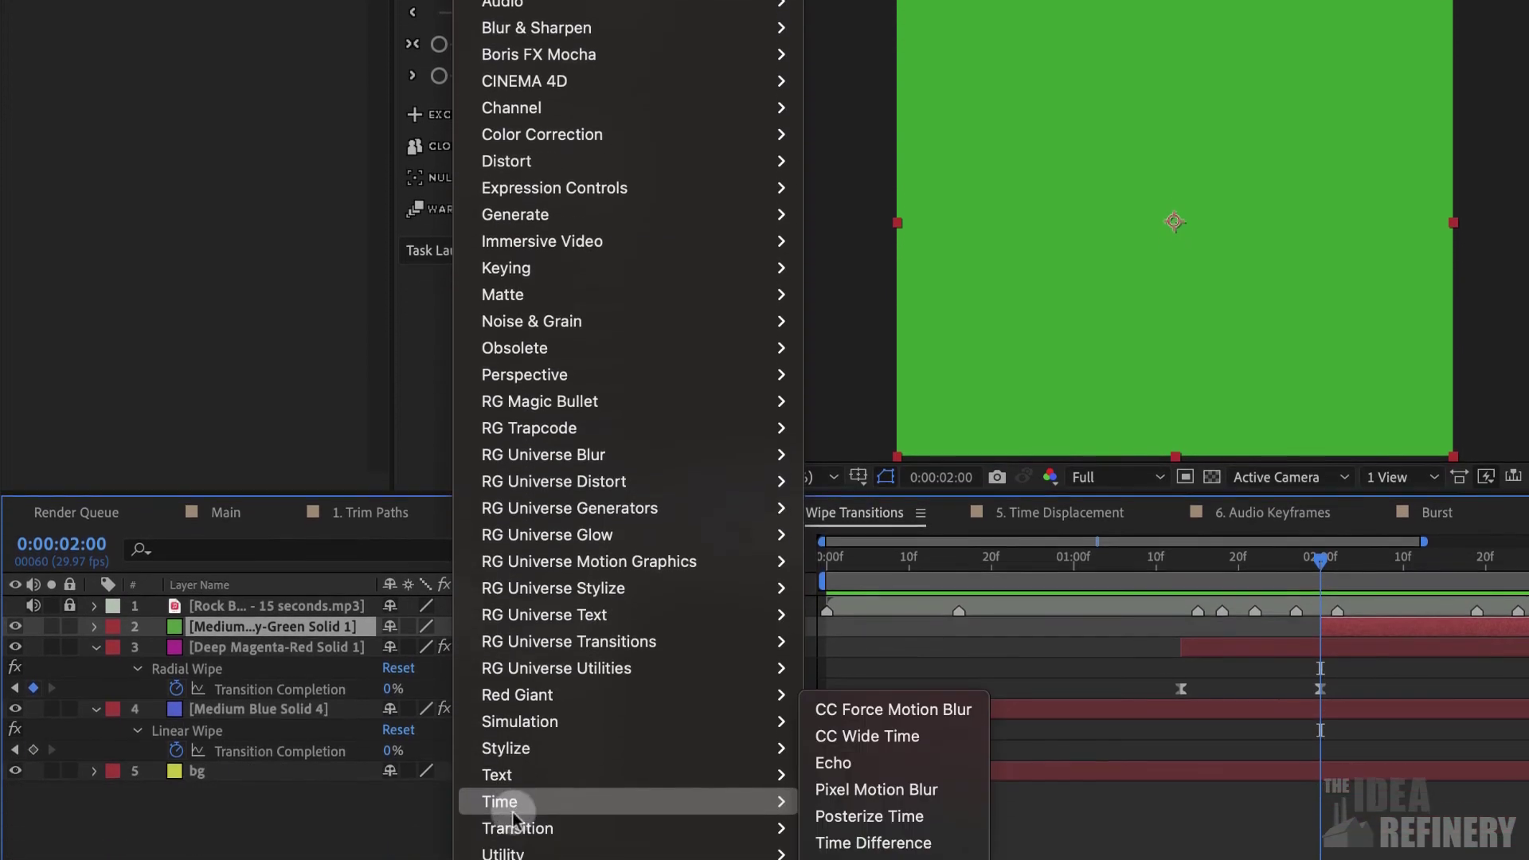
{"action": "mouse_move", "coordinate": [514, 765]}
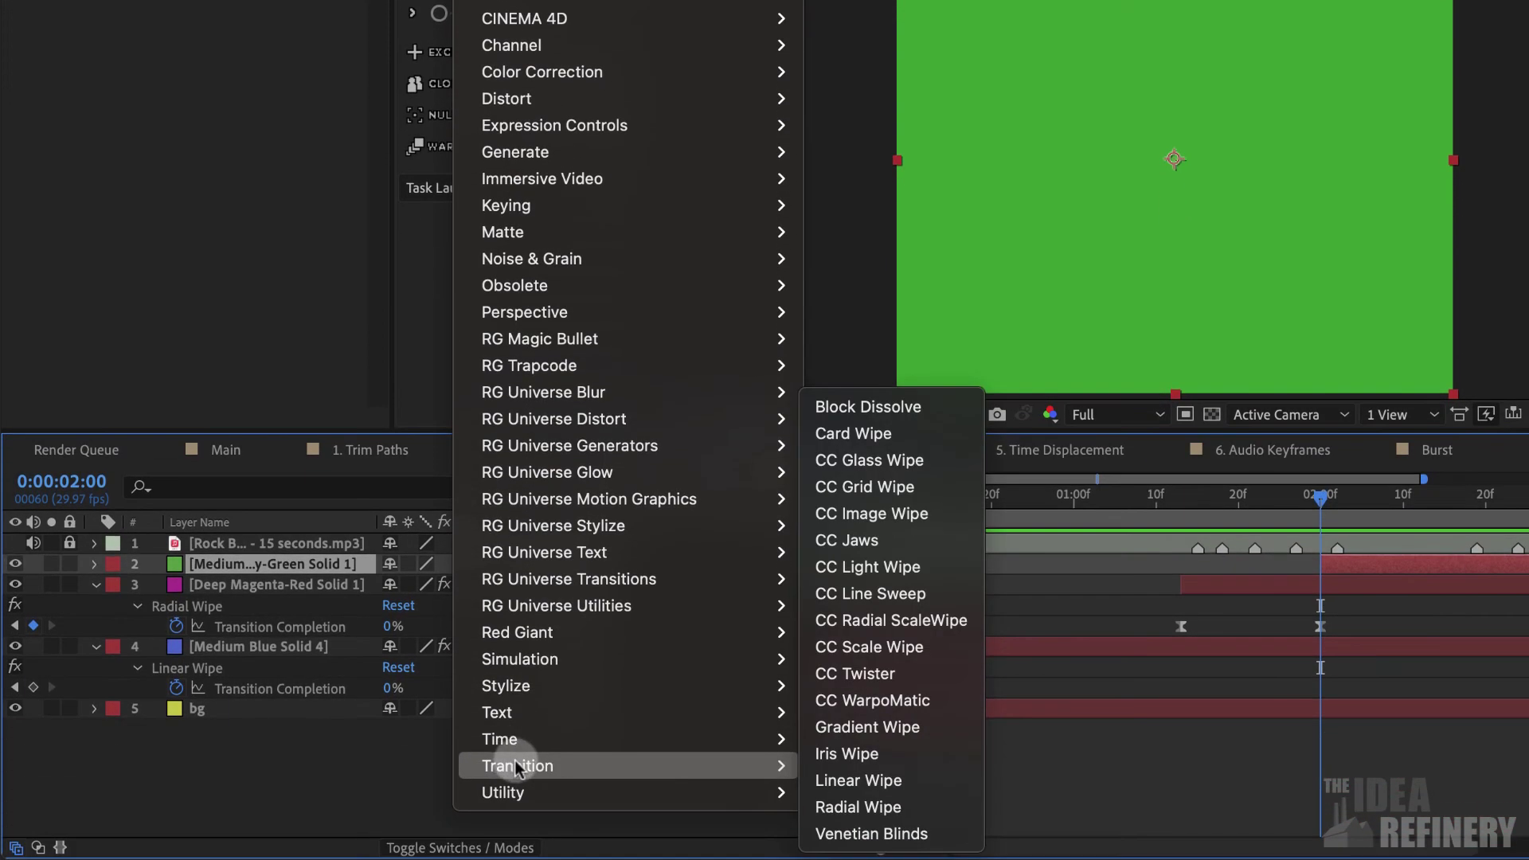
{"action": "left_click", "coordinate": [852, 836]}
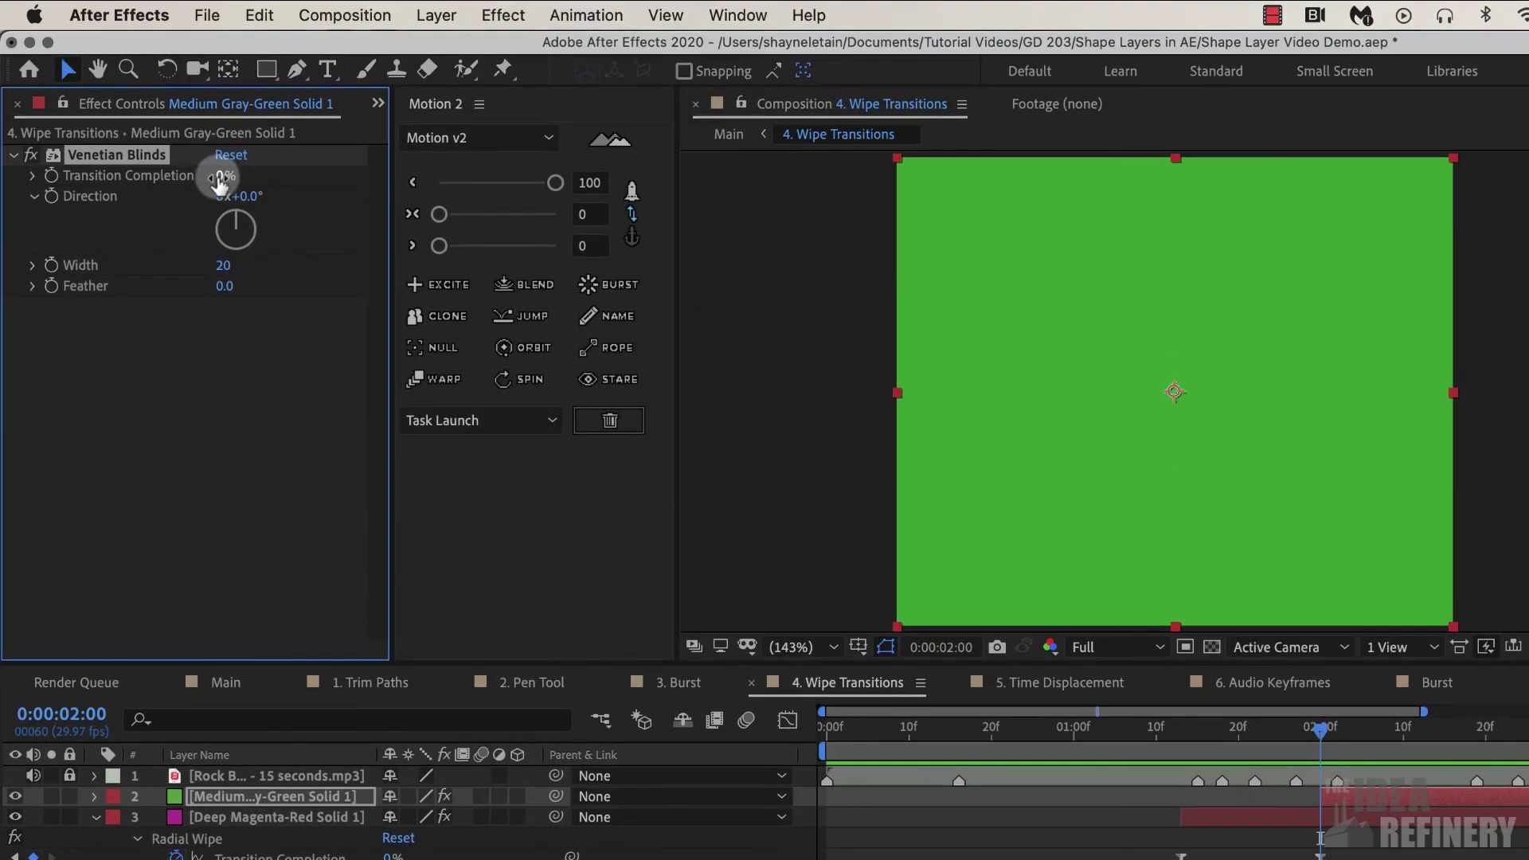
{"action": "left_click_drag", "start_coordinate": [224, 176], "coordinate": [292, 186]}
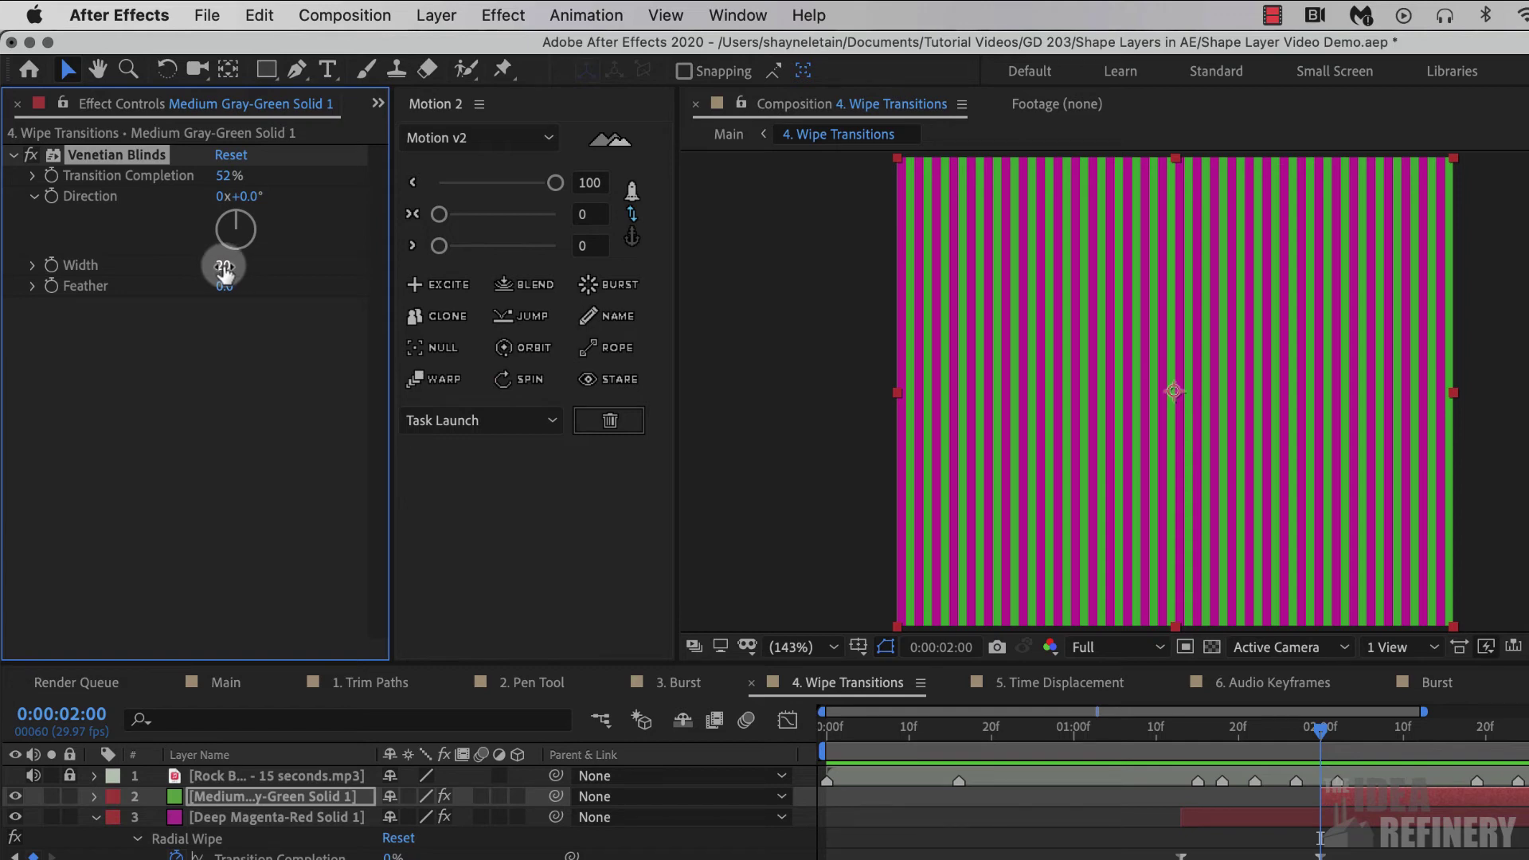
Step: Set the Venetian Blinds Width to 57 and keyframe its Transition Completion at 100% at 0:00:02:00
{"action": "left_click_drag", "start_coordinate": [223, 265], "coordinate": [290, 289]}
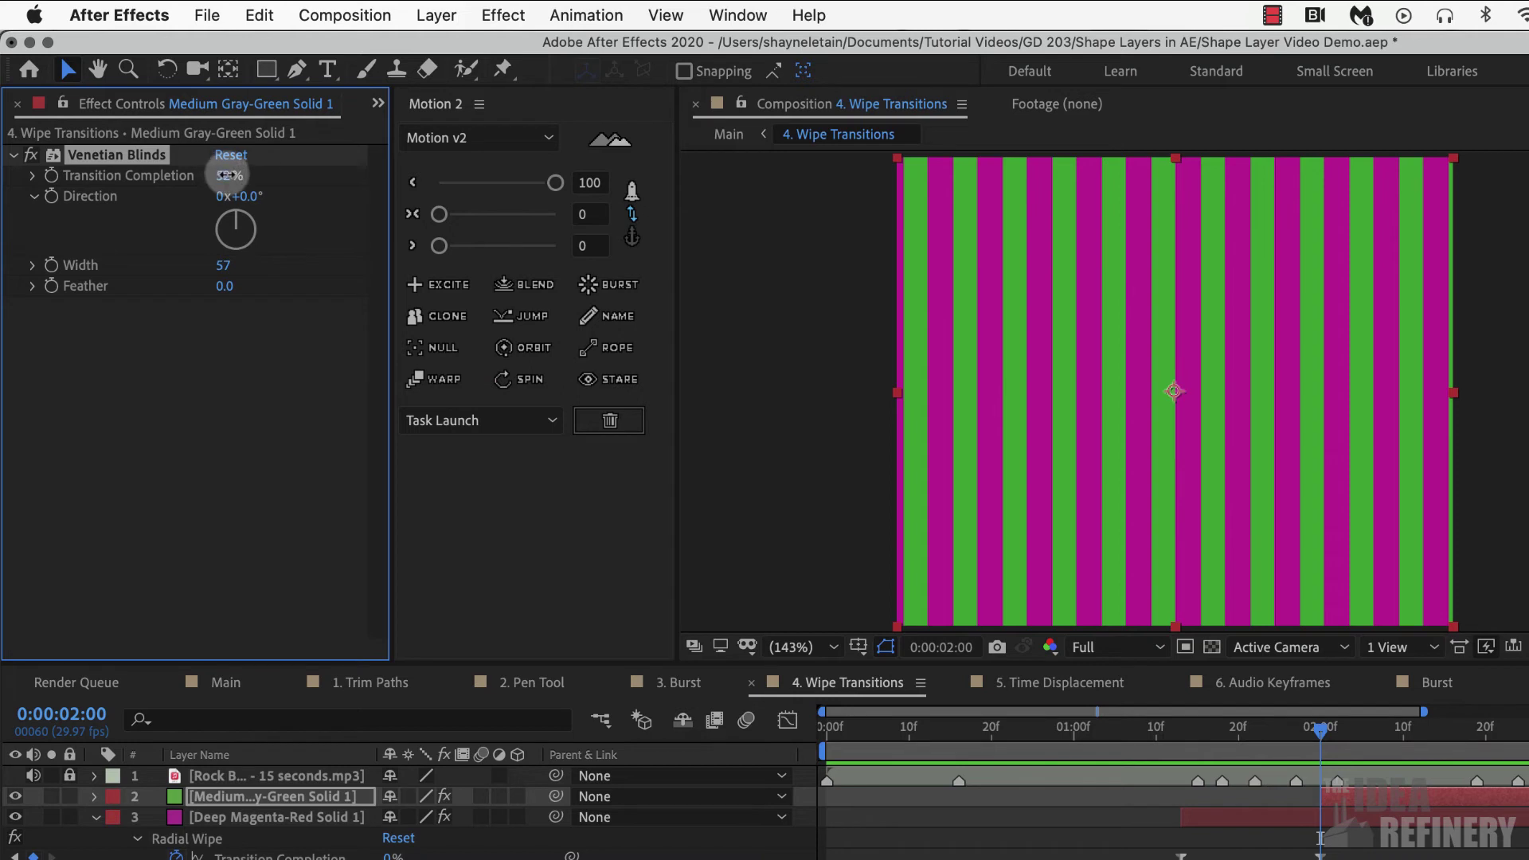
{"action": "left_click_drag", "start_coordinate": [228, 175], "coordinate": [302, 175]}
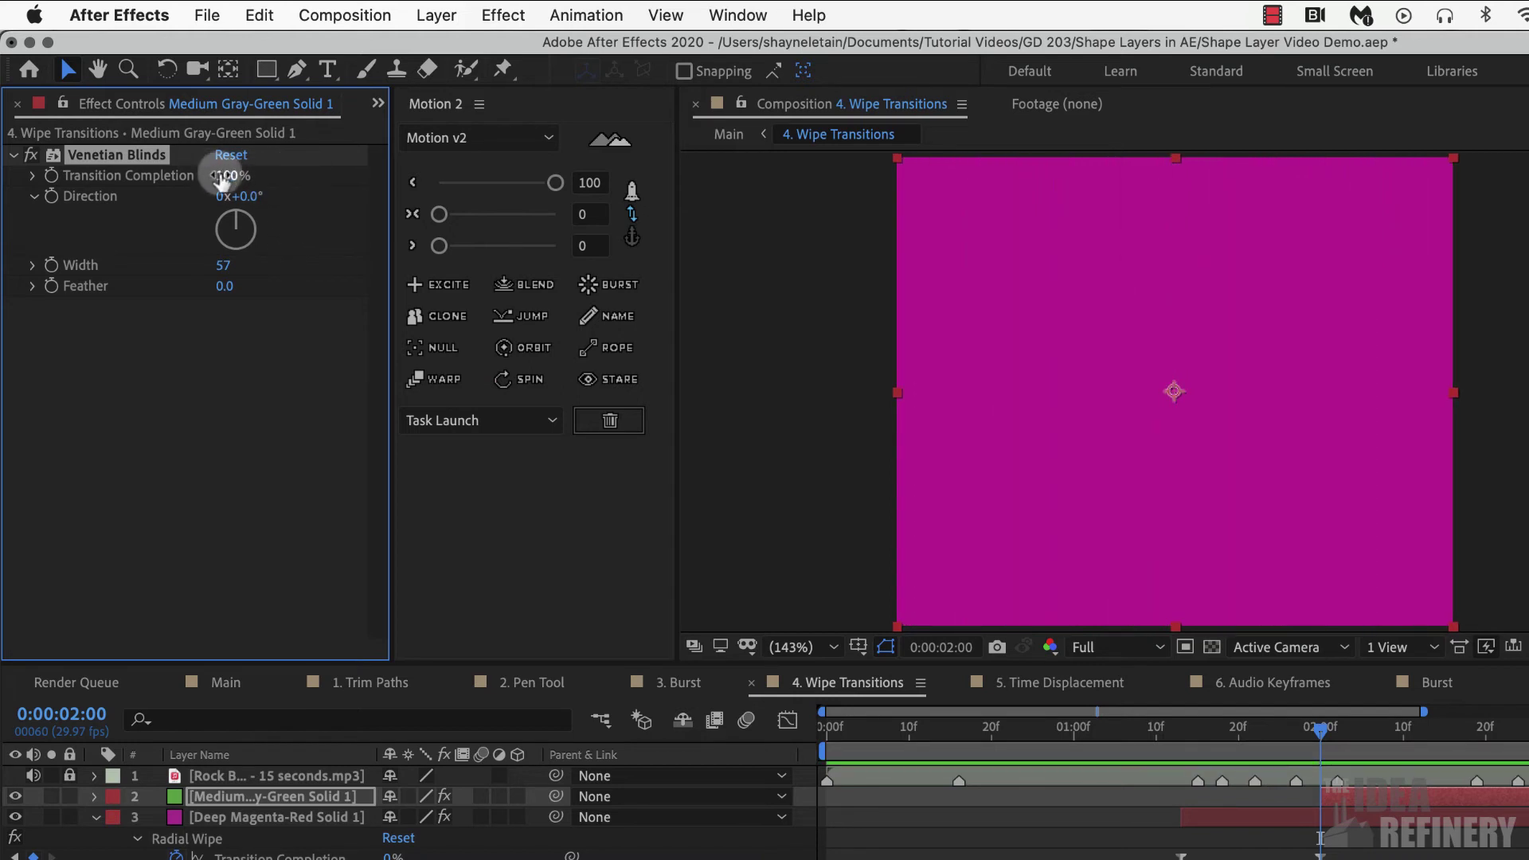
{"action": "left_click", "coordinate": [54, 177]}
{"action": "key", "text": "u"}
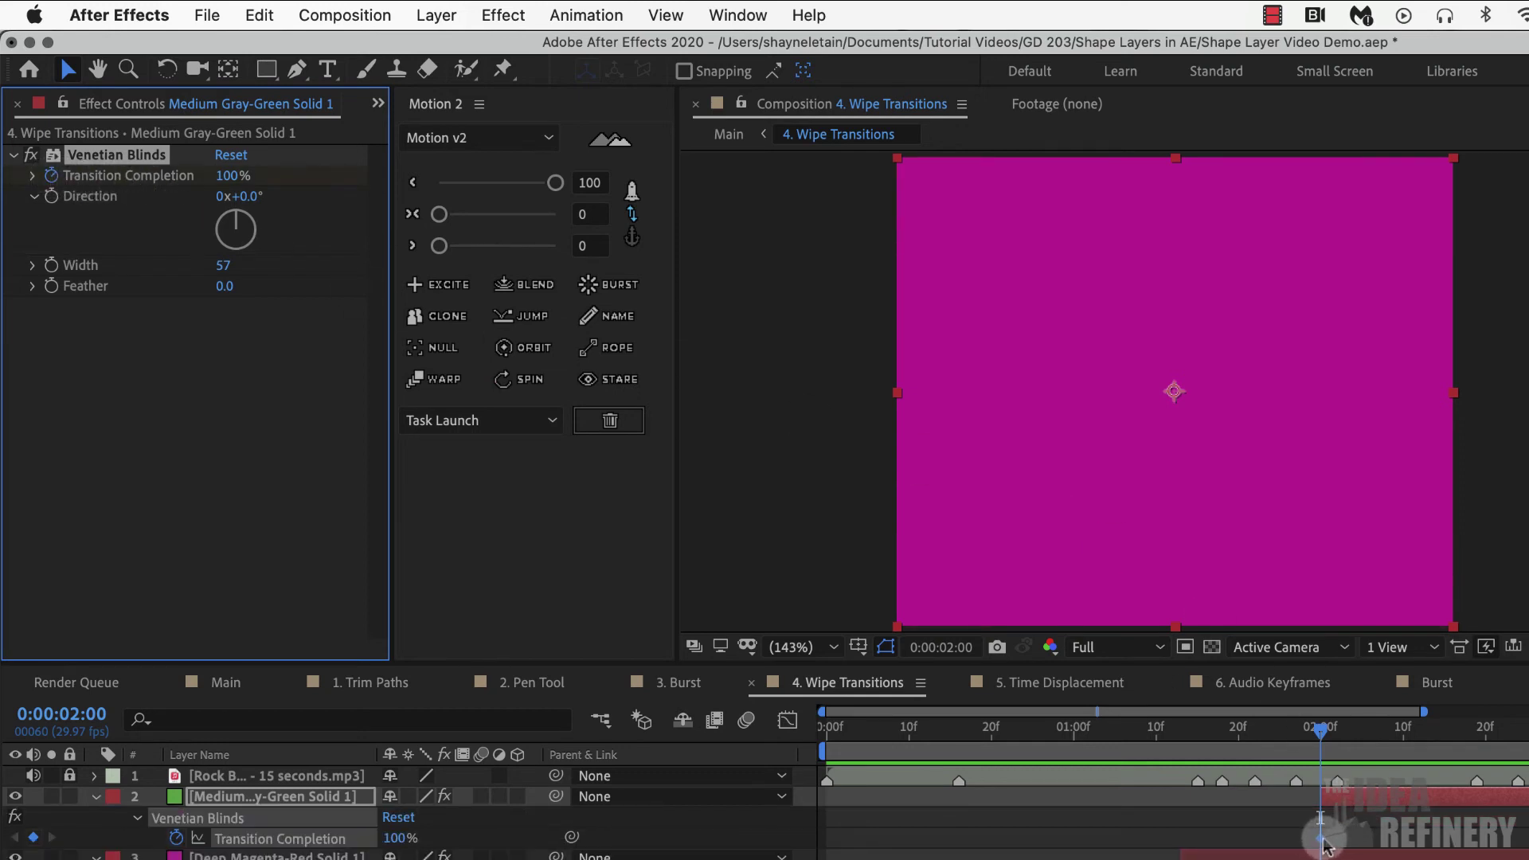
Step: Set the green solid's Venetian Blinds Transition Completion to 0% at 0:00:03:00
{"action": "left_click", "coordinate": [1320, 731]}
{"action": "mouse_move", "coordinate": [1321, 731]}
{"action": "left_mouse_down"}
{"action": "mouse_move", "coordinate": [1522, 738]}
{"action": "mouse_move", "coordinate": [1391, 651]}
{"action": "mouse_move", "coordinate": [1370, 669]}
{"action": "mouse_move", "coordinate": [1386, 675]}
{"action": "mouse_move", "coordinate": [1393, 637]}
{"action": "left_mouse_up"}
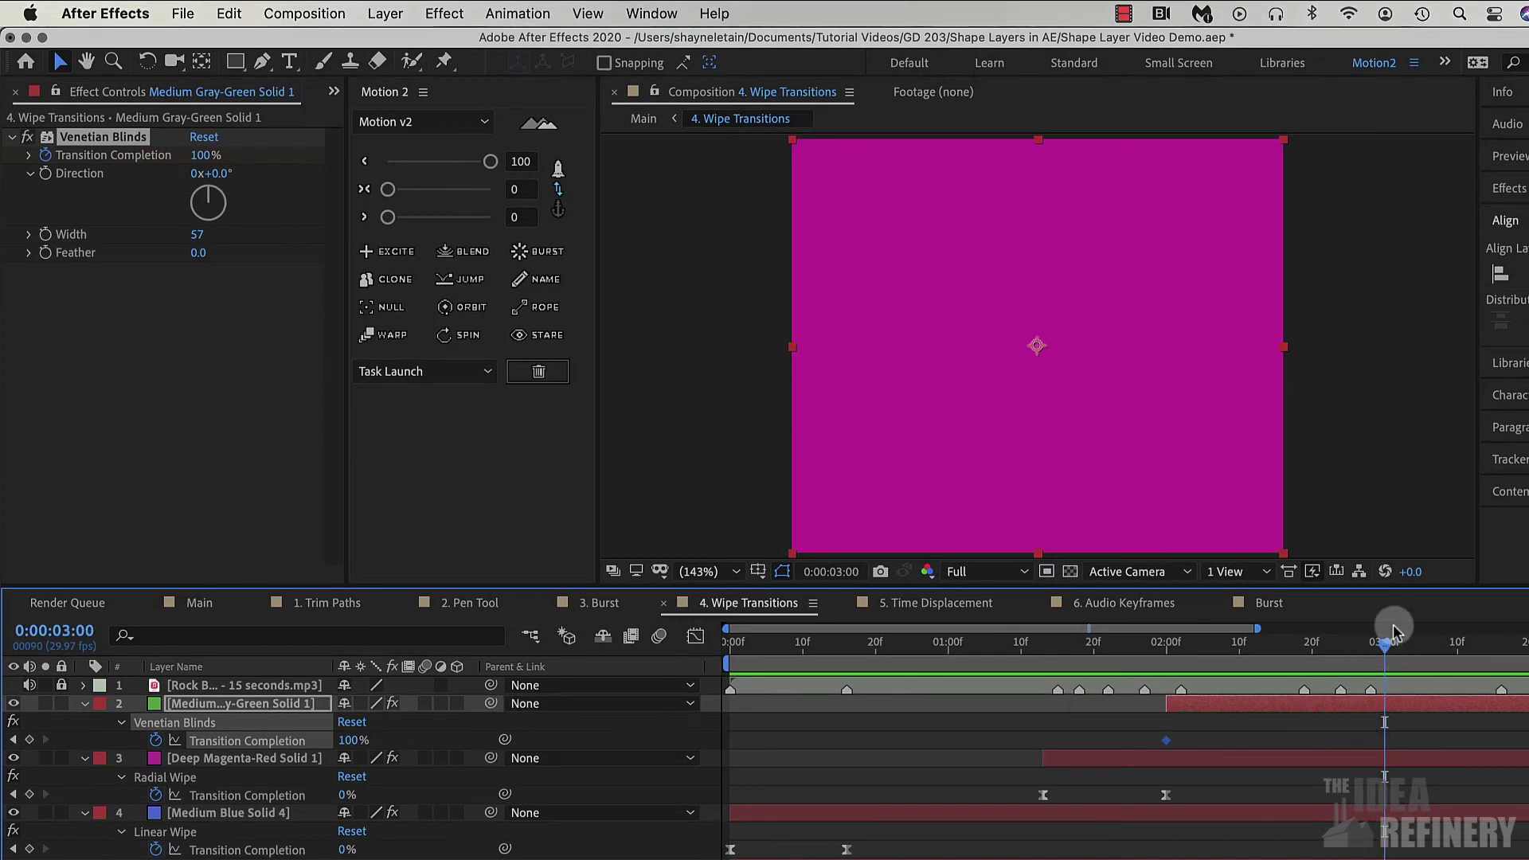
{"action": "left_click", "coordinate": [227, 193]}
{"action": "left_click", "coordinate": [193, 157]}
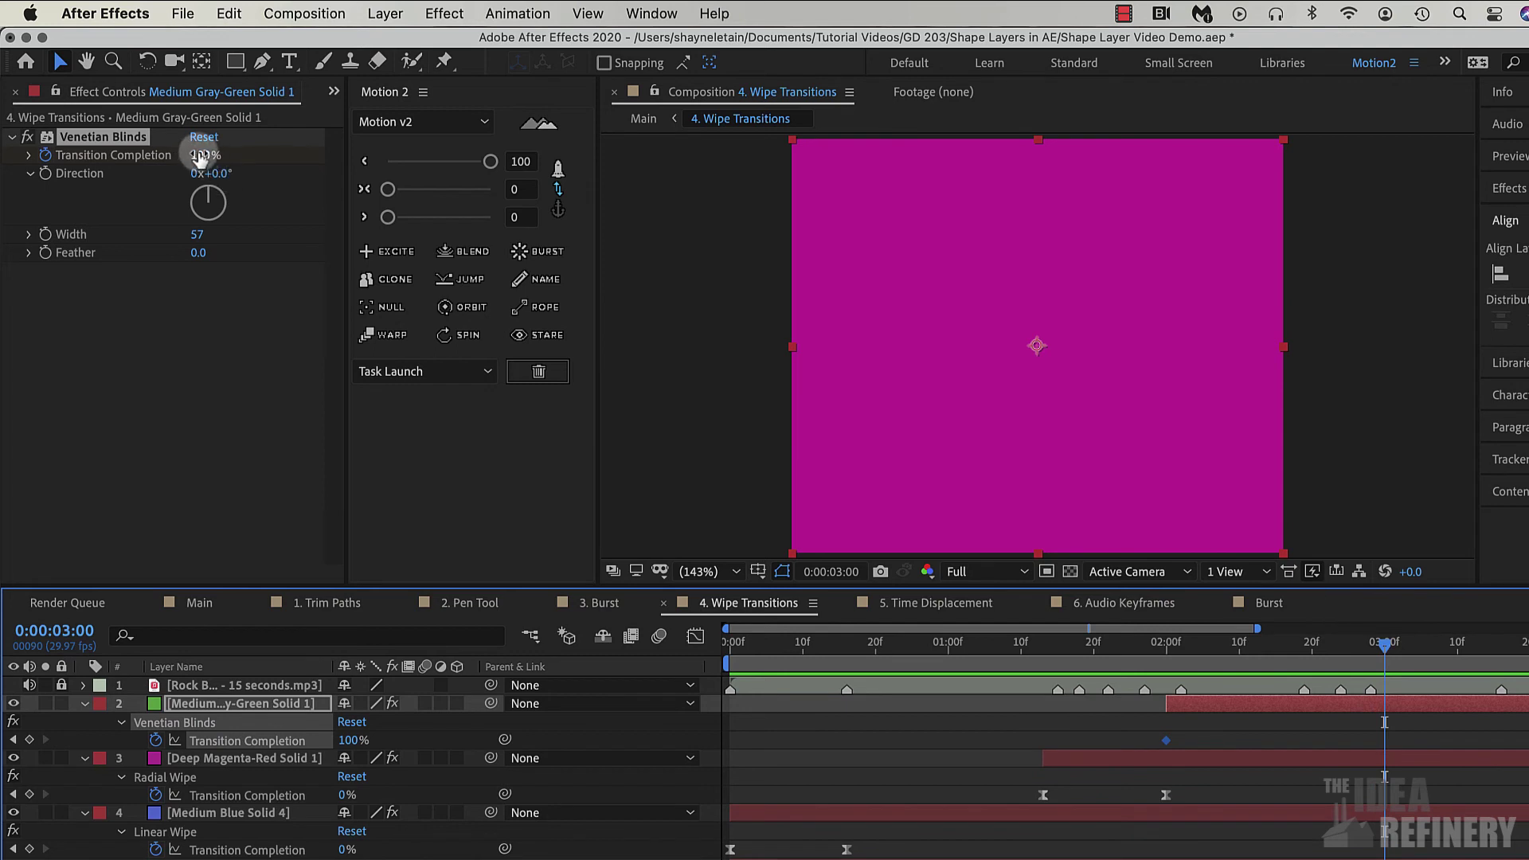
{"action": "left_click_drag", "start_coordinate": [201, 158], "coordinate": [181, 164]}
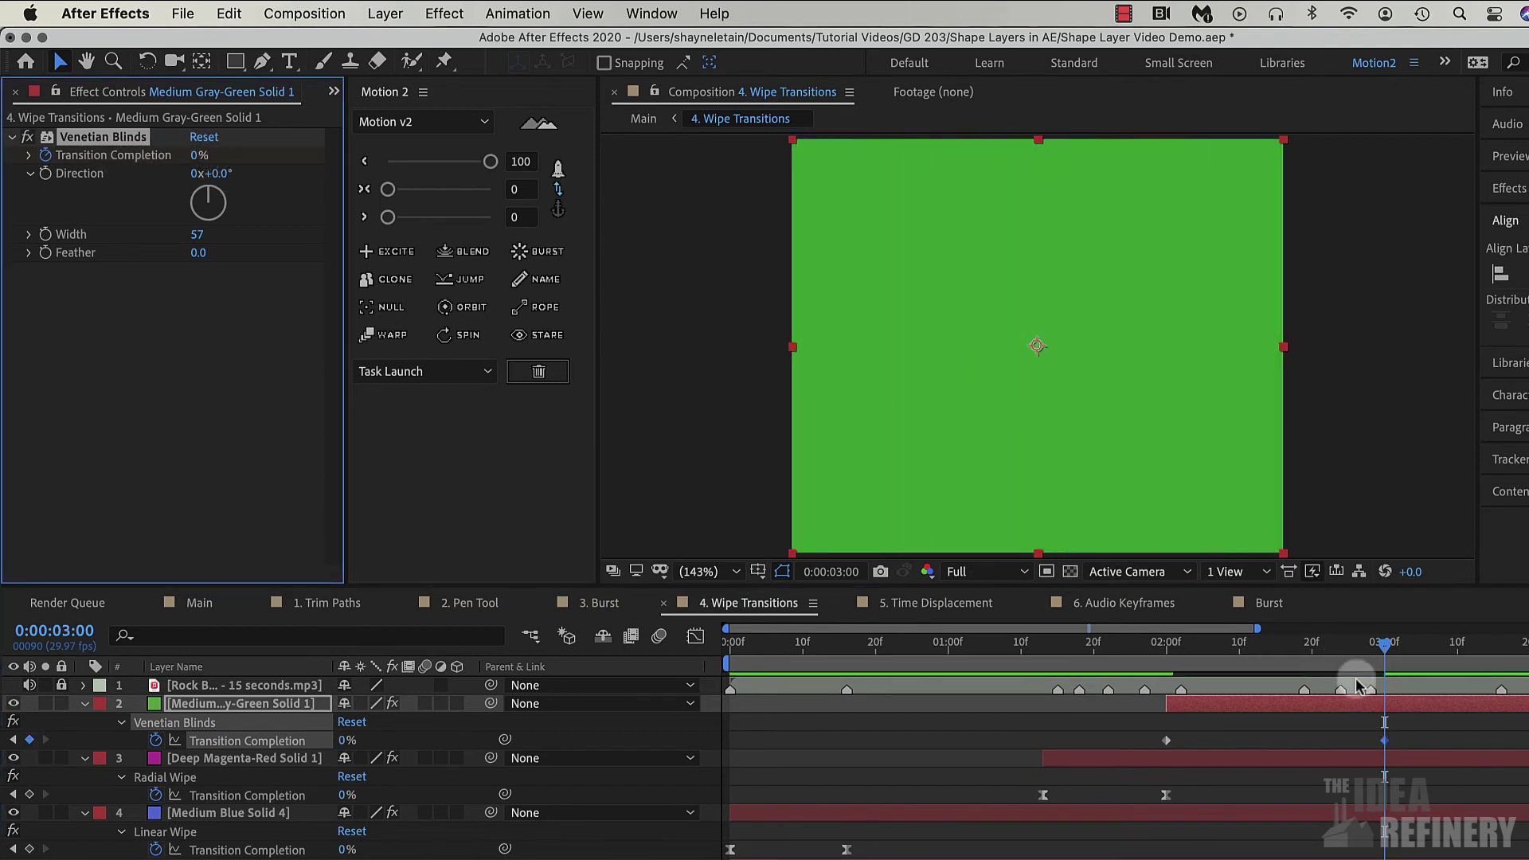
{"action": "mouse_move", "coordinate": [1389, 646]}
{"action": "left_mouse_down"}
{"action": "mouse_move", "coordinate": [1258, 663]}
{"action": "mouse_move", "coordinate": [1382, 645]}
{"action": "mouse_move", "coordinate": [1365, 642]}
{"action": "mouse_move", "coordinate": [1393, 657]}
{"action": "left_mouse_up"}
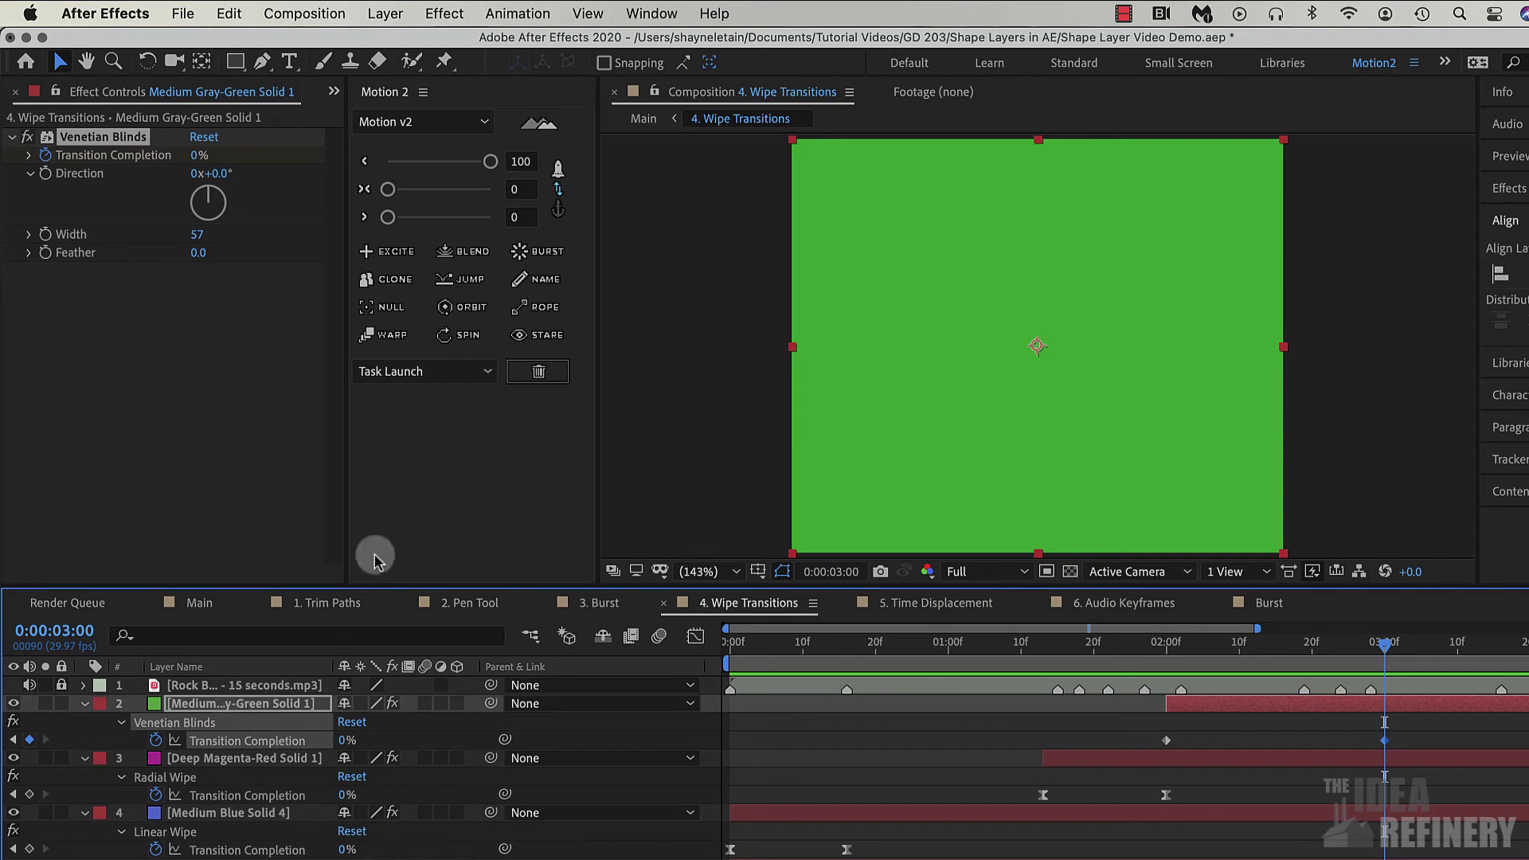
Step: Create a new 640 x 540 px solid in the bg layer's yellow label colour and trim it to start at 0:00:03:00
{"action": "left_click", "coordinate": [394, 15]}
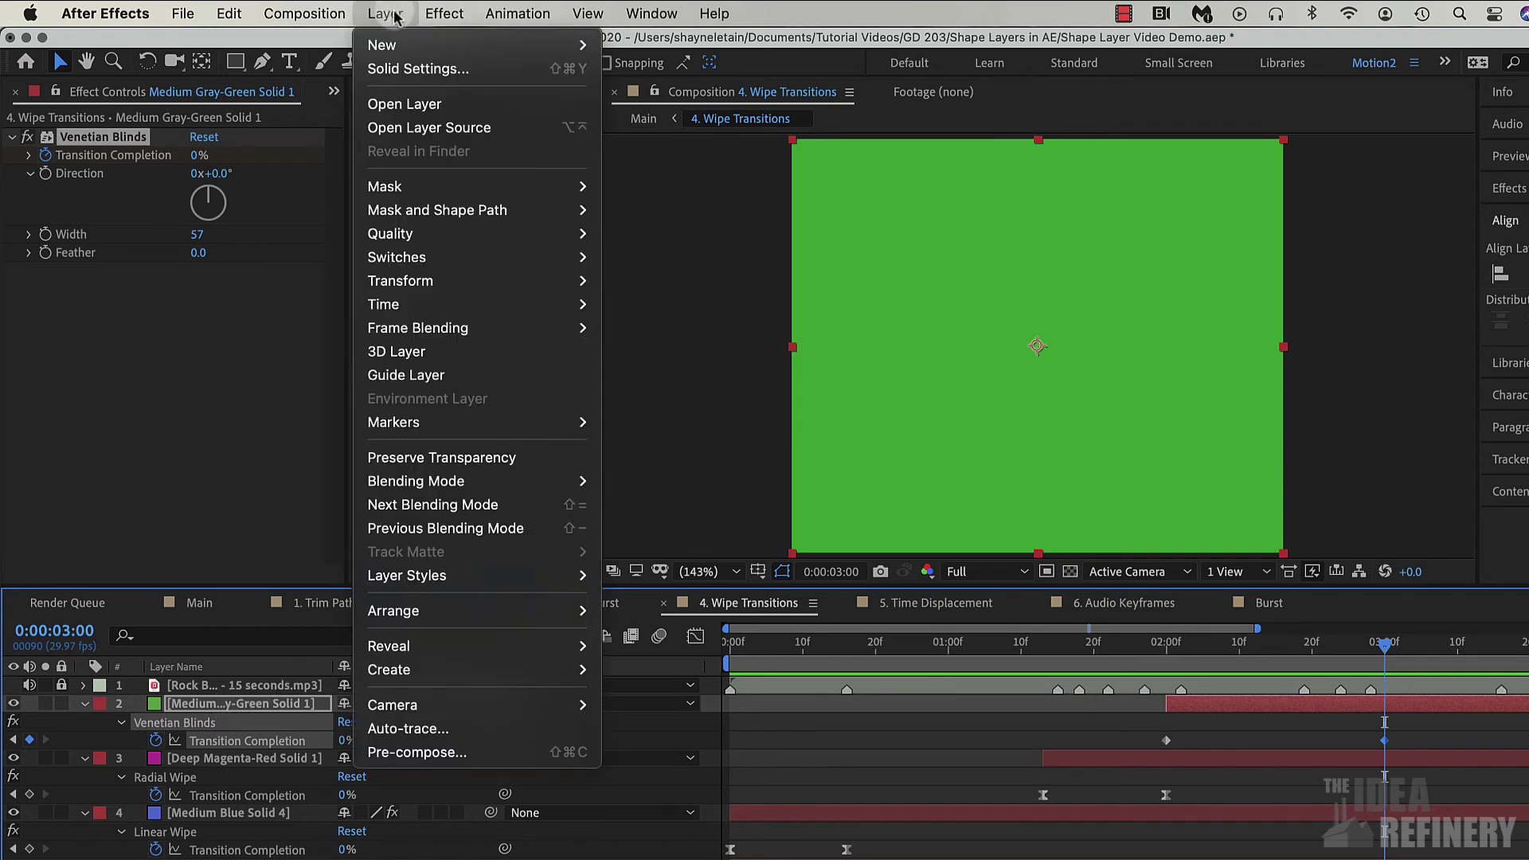
{"action": "mouse_move", "coordinate": [395, 46]}
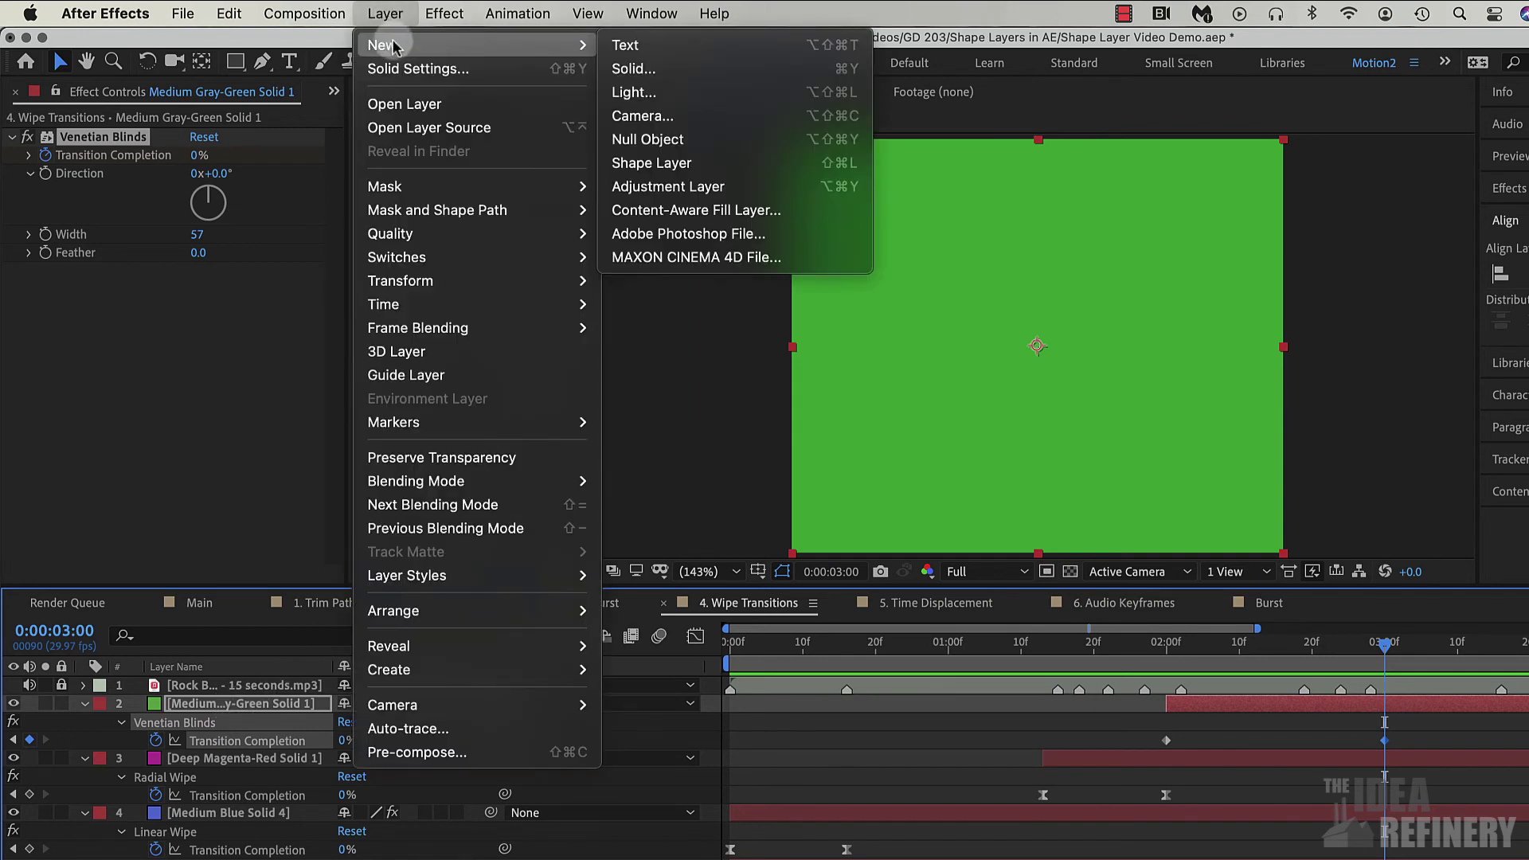
{"action": "left_click", "coordinate": [651, 72]}
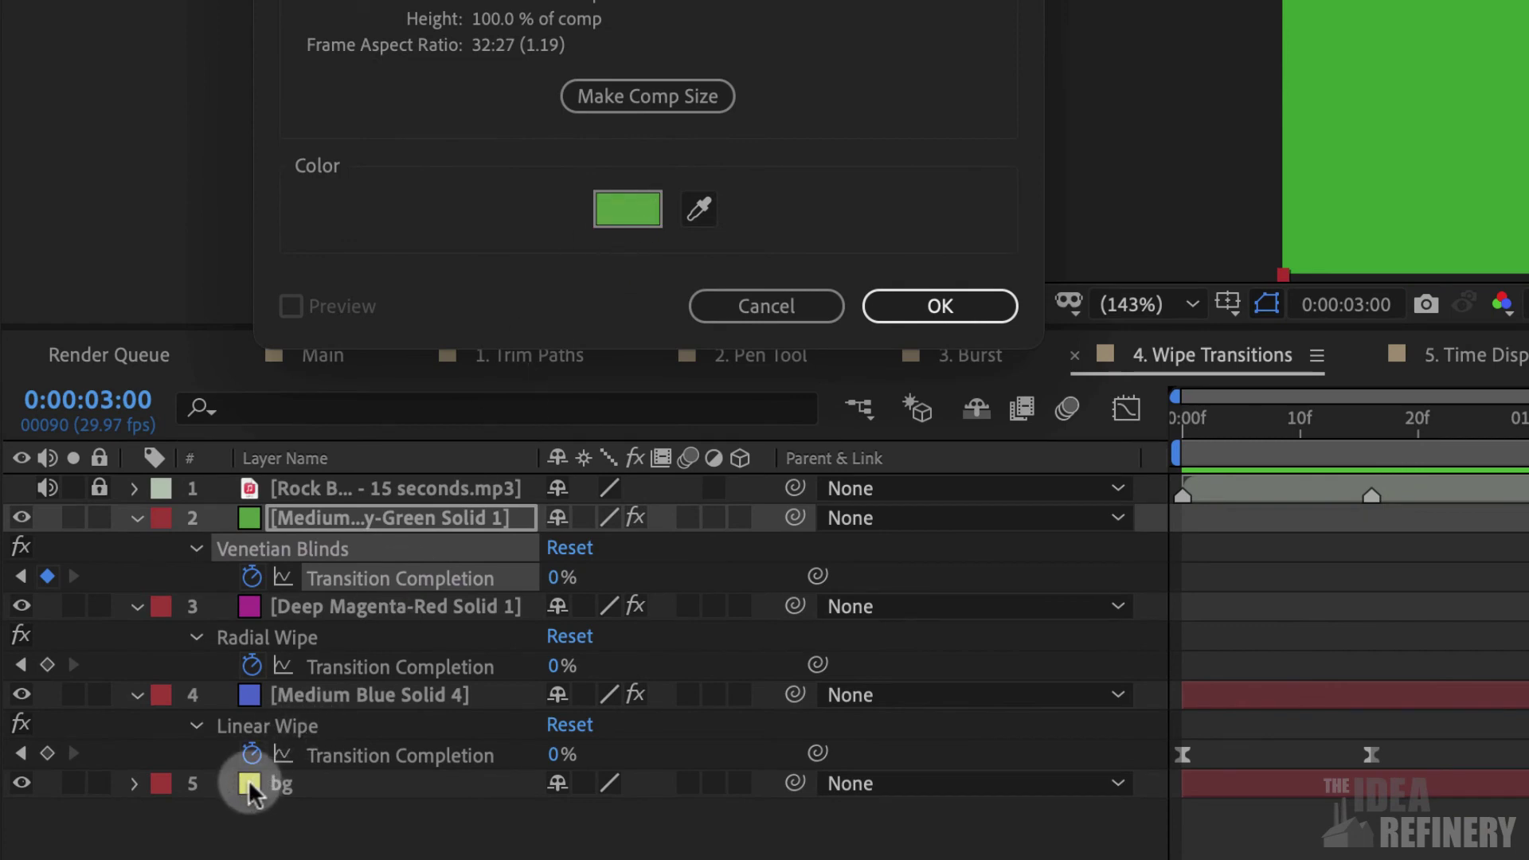
{"action": "left_click", "coordinate": [699, 212]}
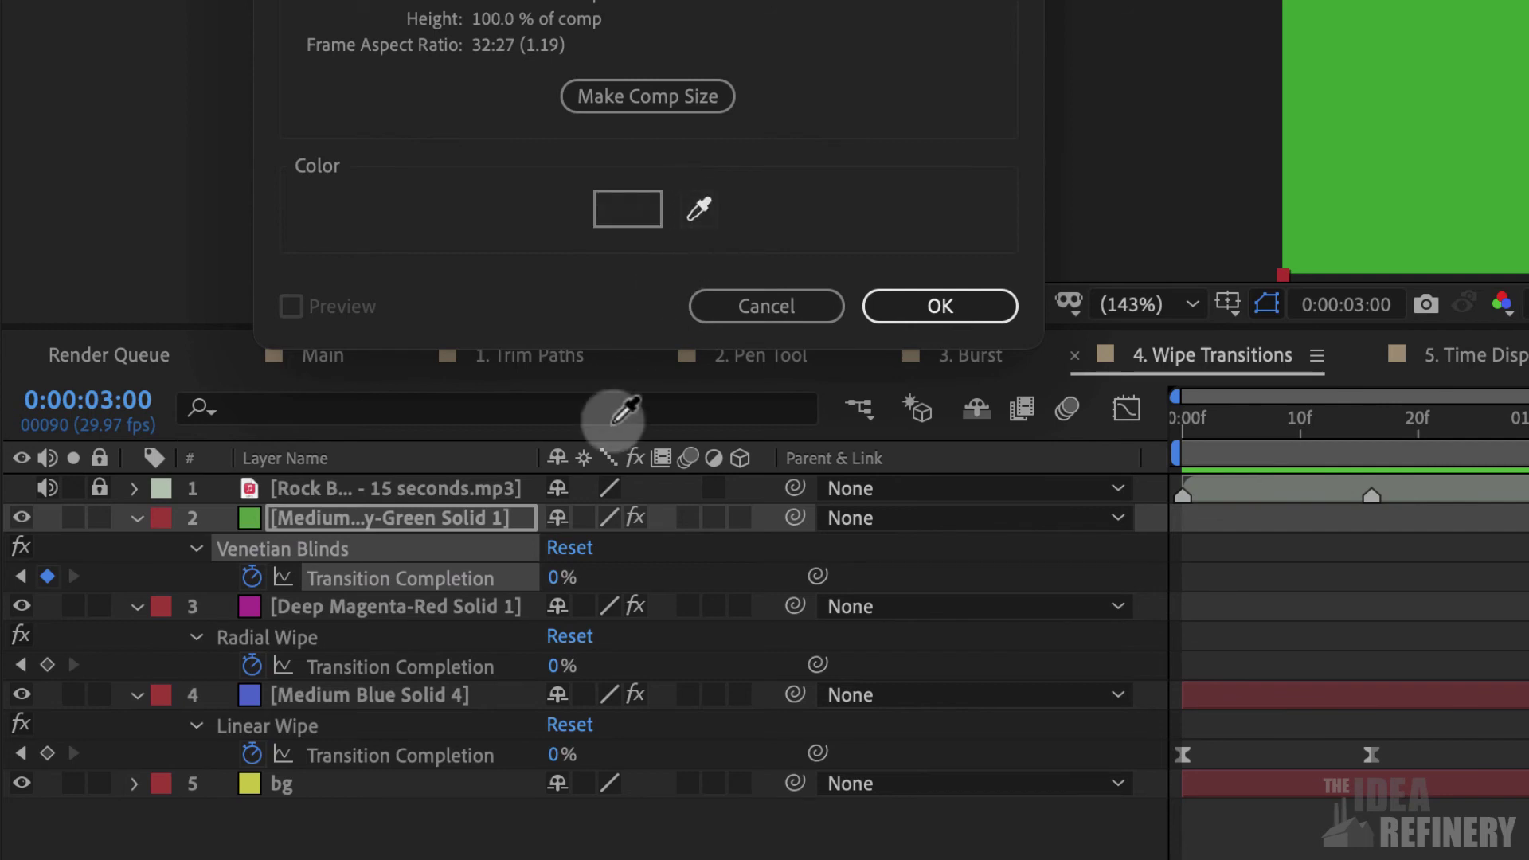
{"action": "left_click", "coordinate": [252, 784]}
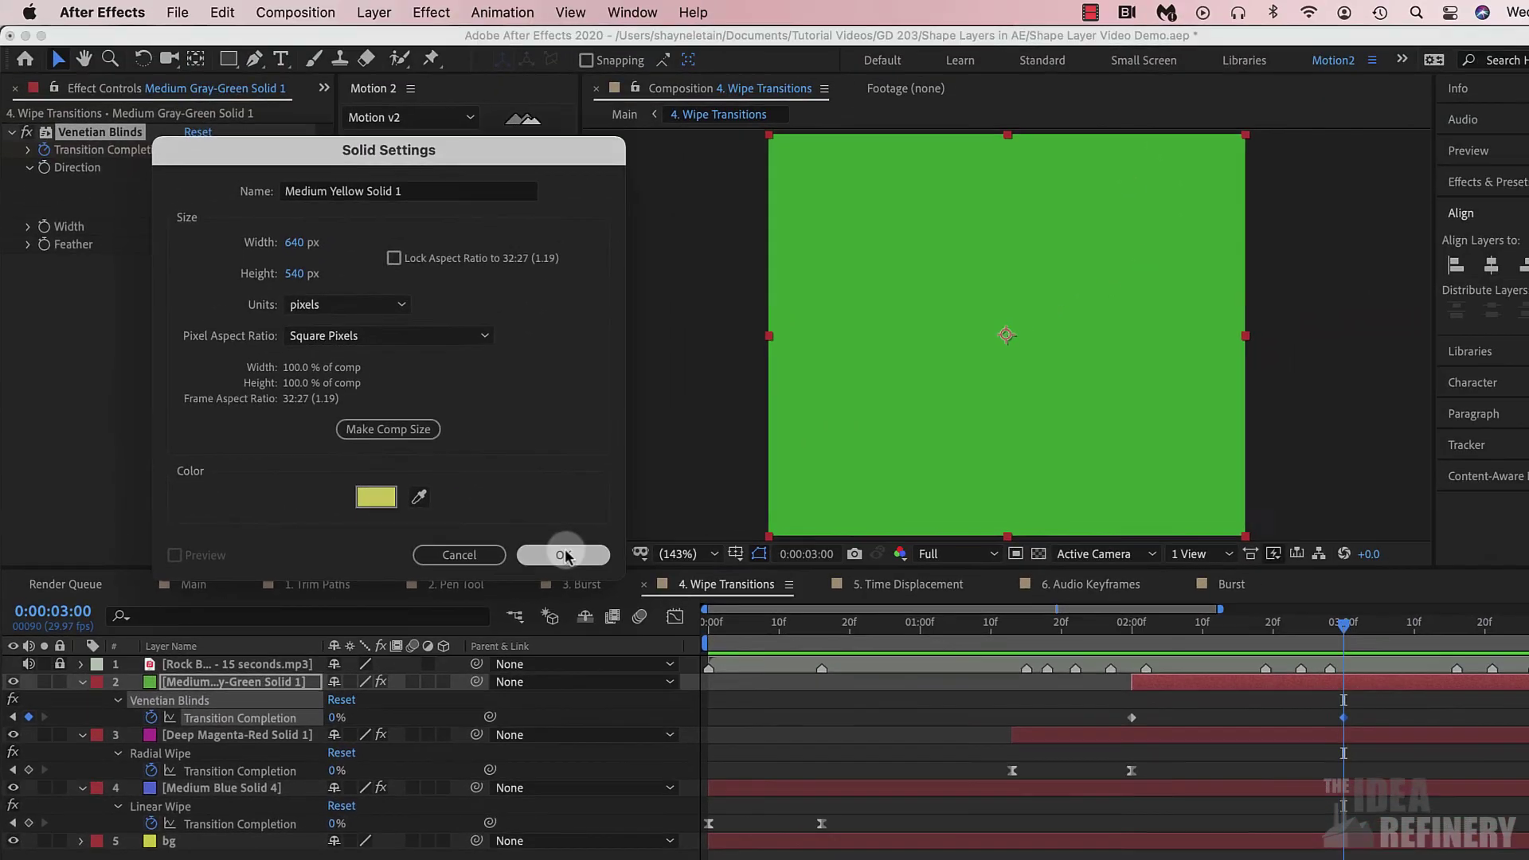
{"action": "left_click", "coordinate": [939, 306]}
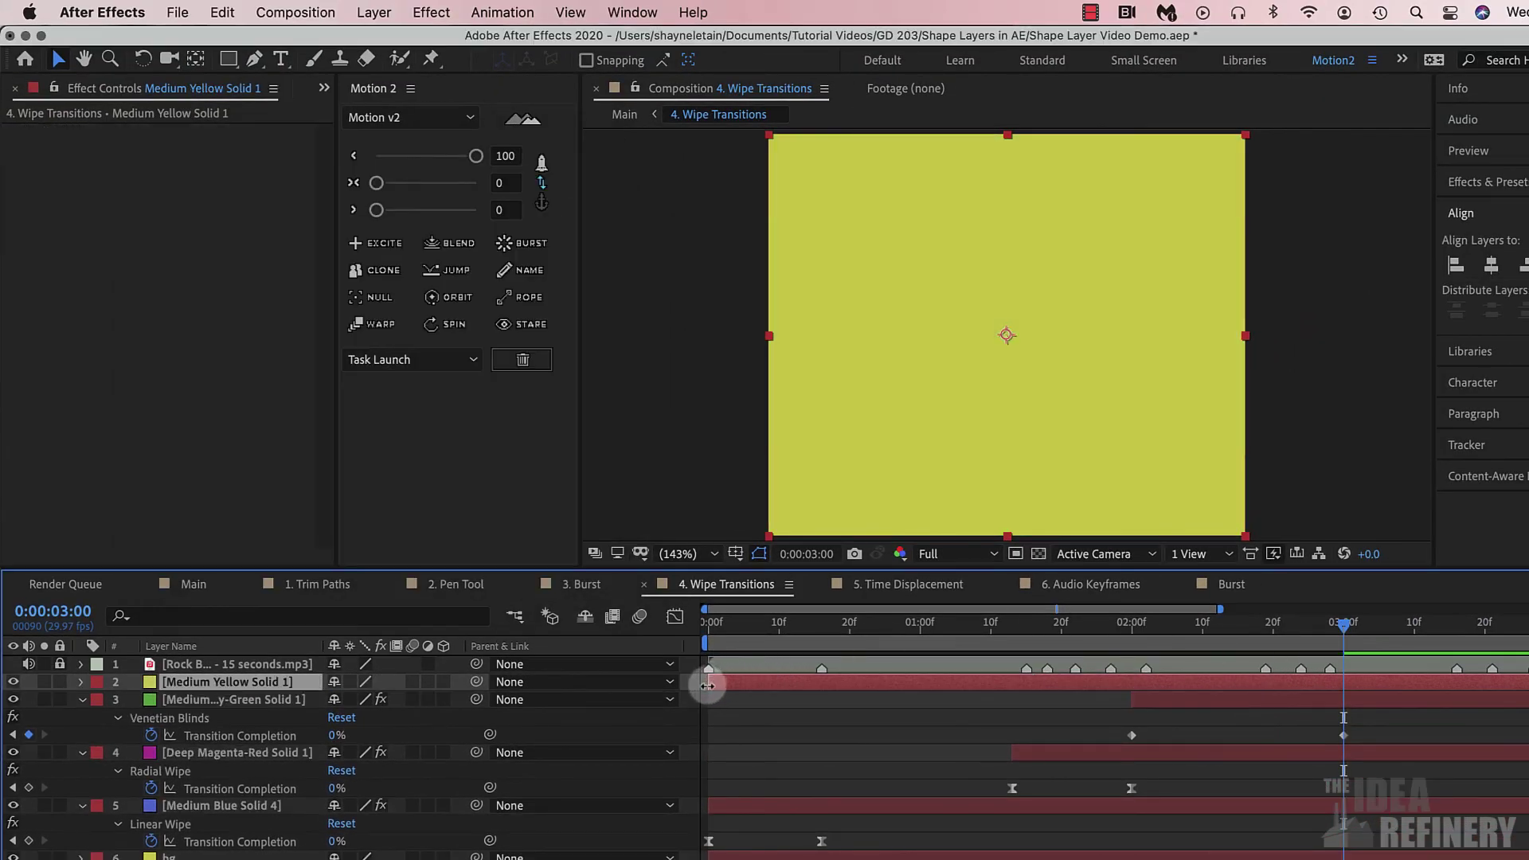
{"action": "left_click_drag", "start_coordinate": [707, 685], "coordinate": [1351, 645]}
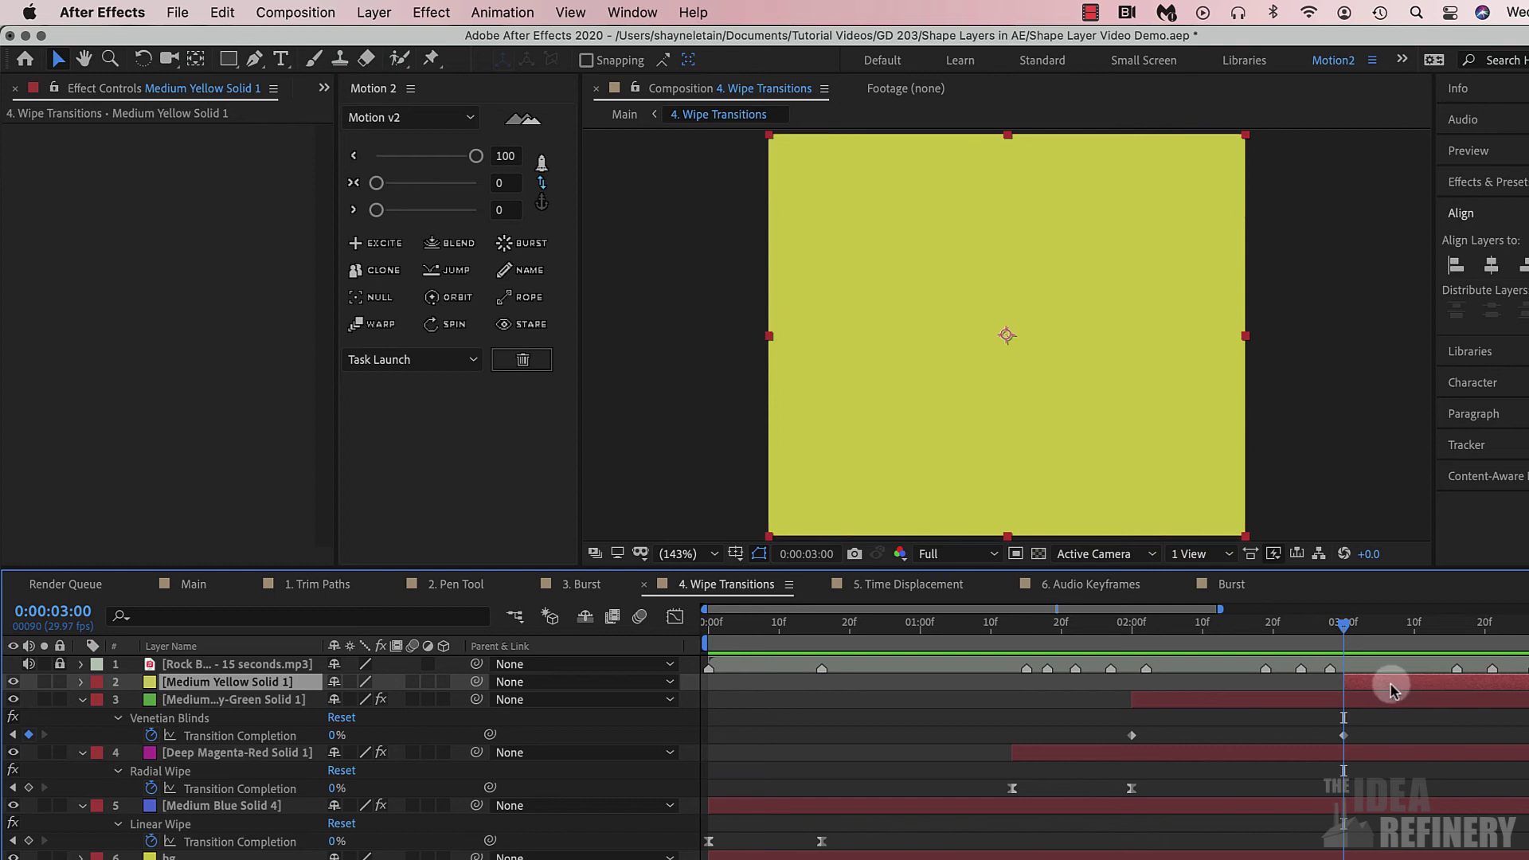
Step: Apply the CC Jaws transition to the yellow solid and keyframe its Completion from 100% at 0:00:03:00 to 0% at 0:00:04:00
{"action": "left_click", "coordinate": [430, 13]}
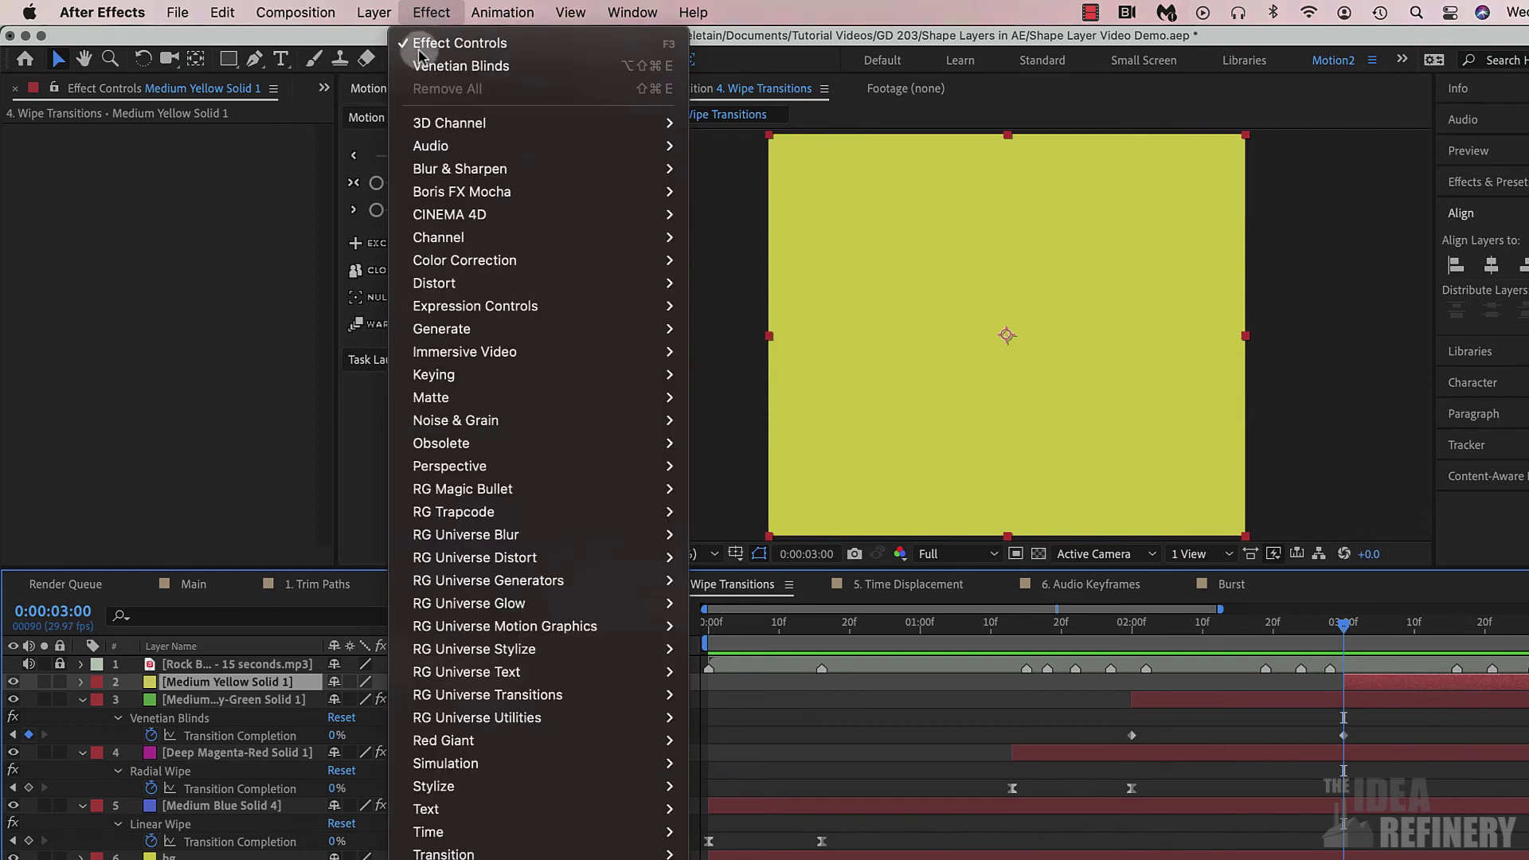
{"action": "mouse_move", "coordinate": [461, 853]}
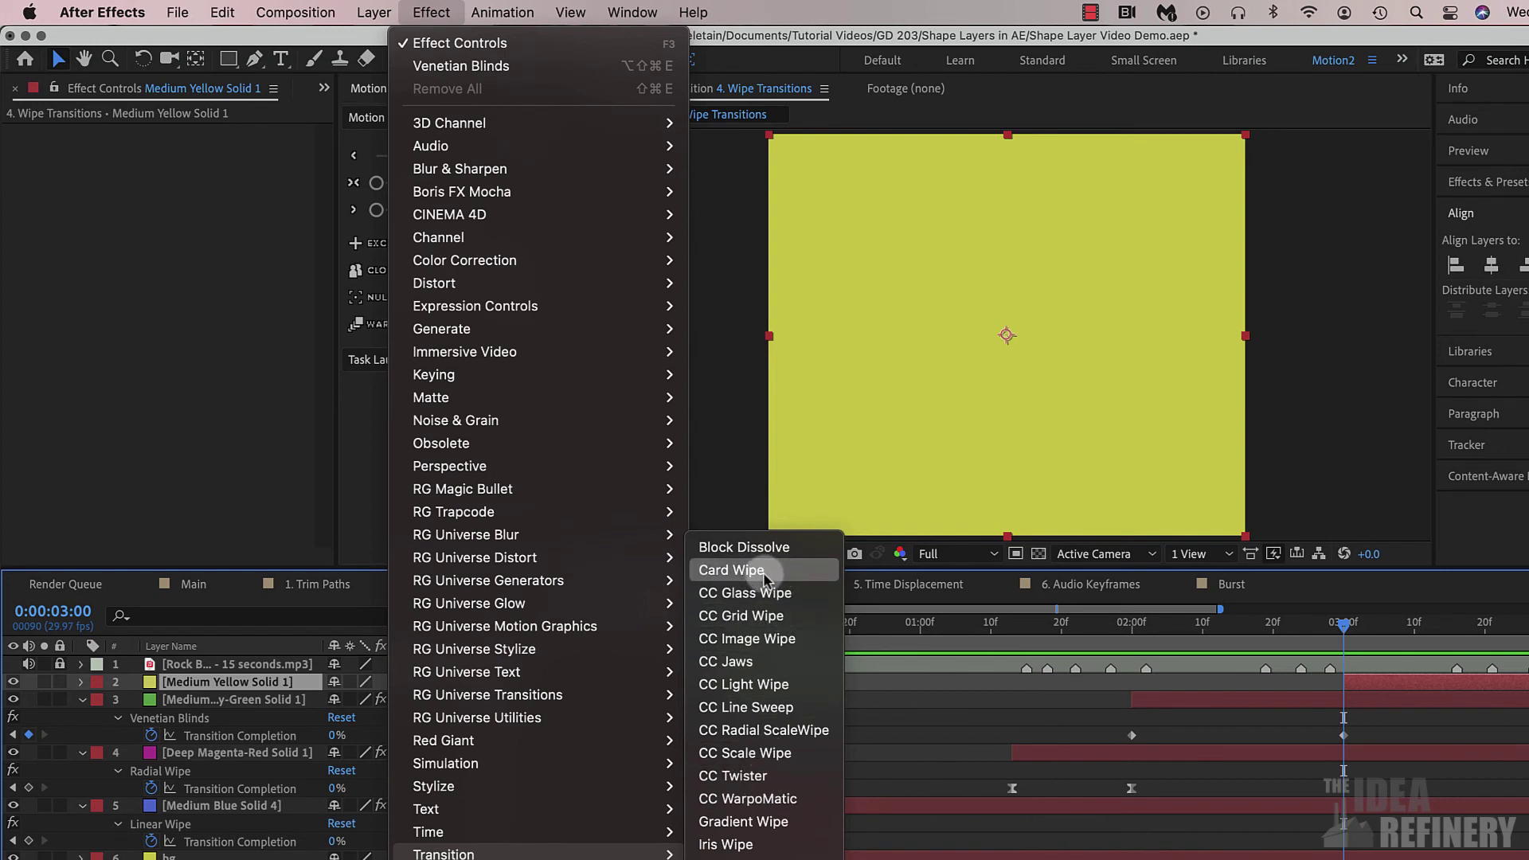
{"action": "left_click", "coordinate": [738, 667]}
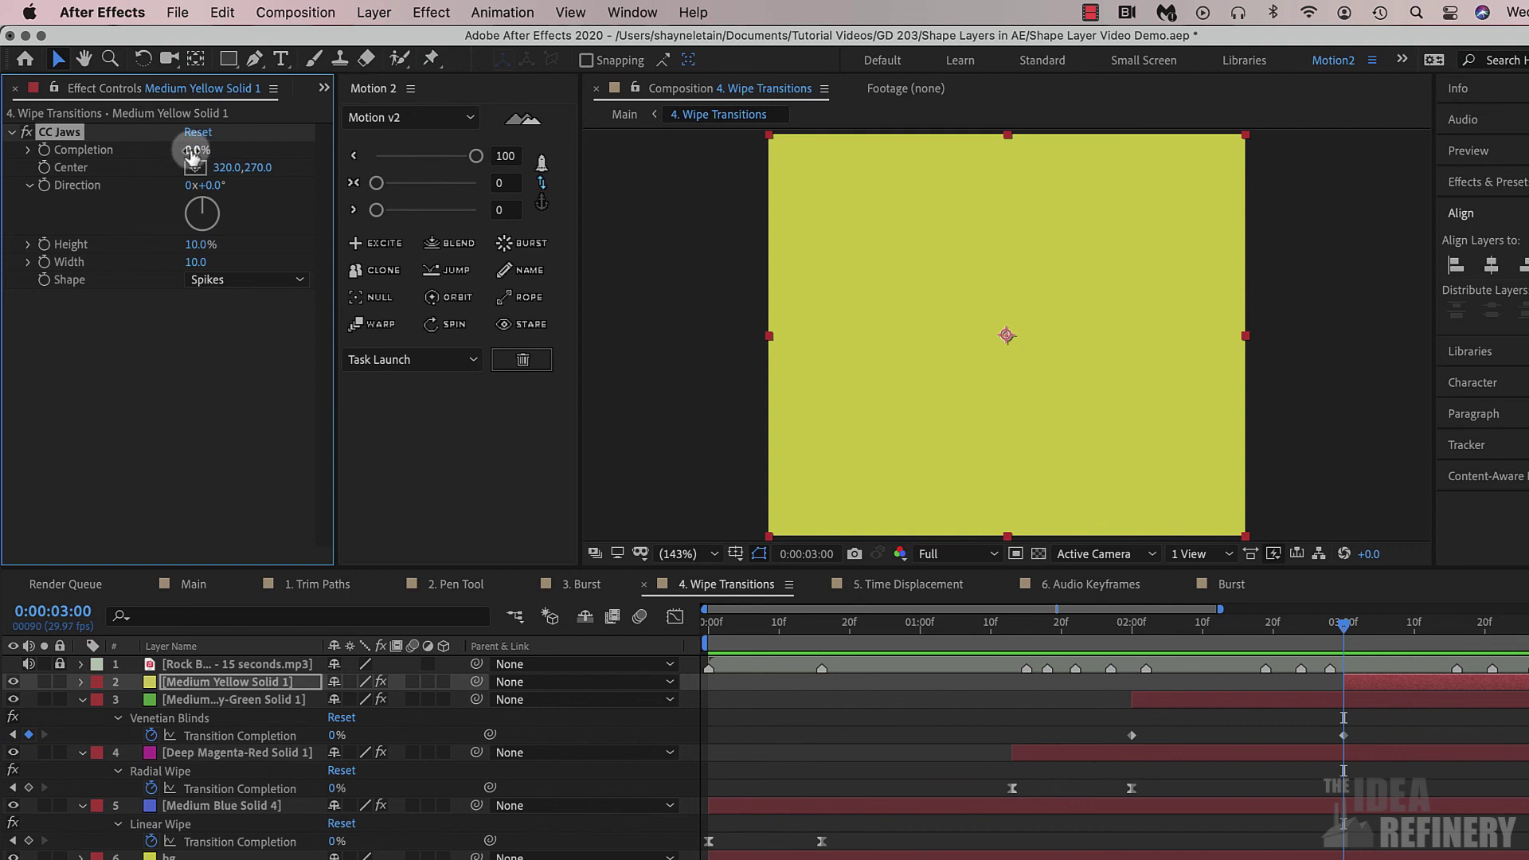
{"action": "left_click_drag", "start_coordinate": [195, 150], "coordinate": [309, 155]}
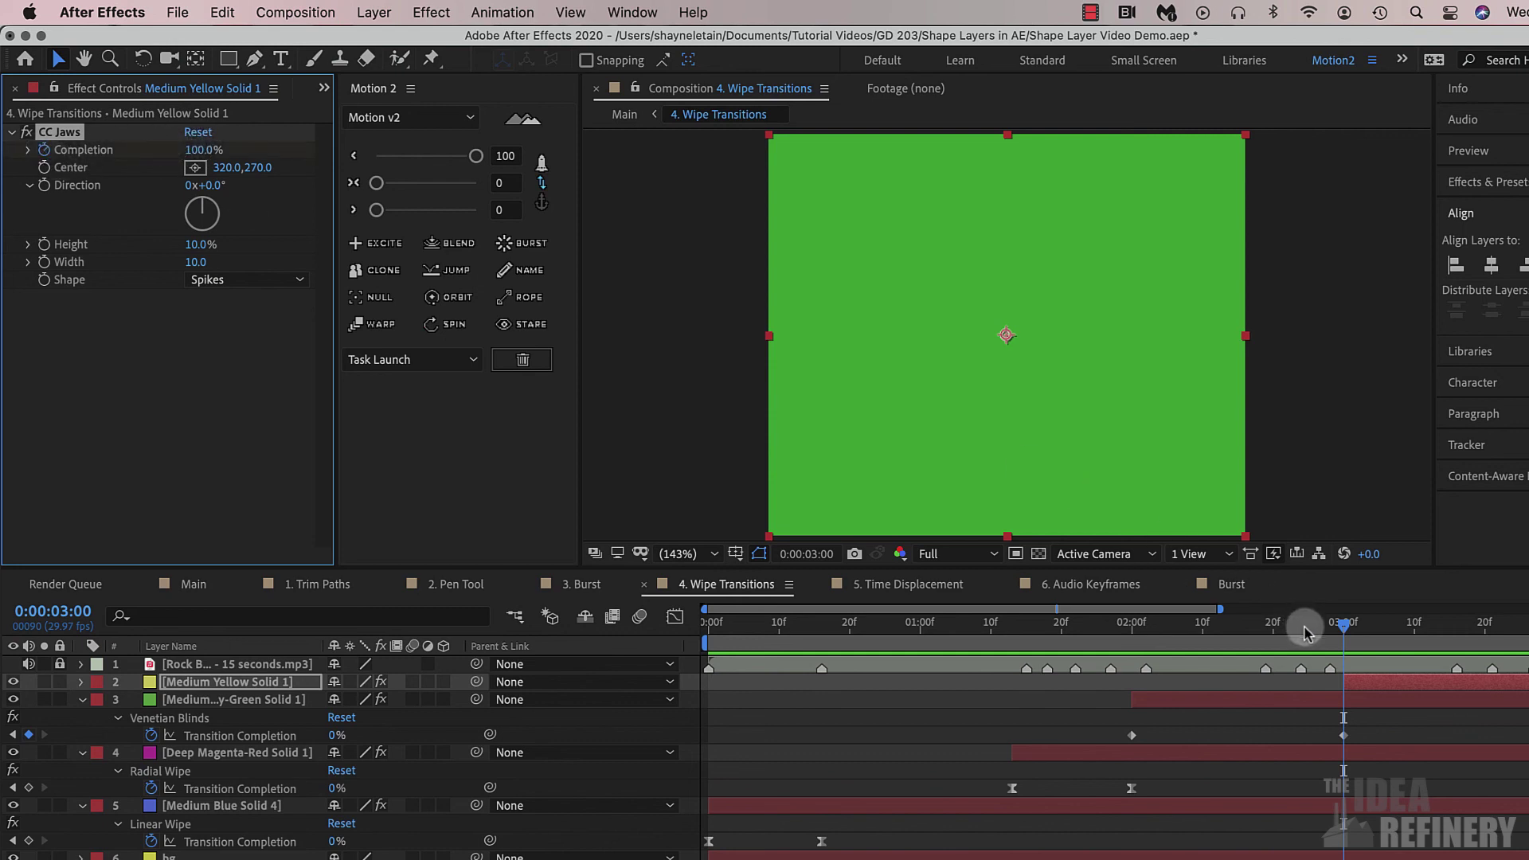
{"action": "left_click_drag", "start_coordinate": [1343, 624], "coordinate": [1528, 662]}
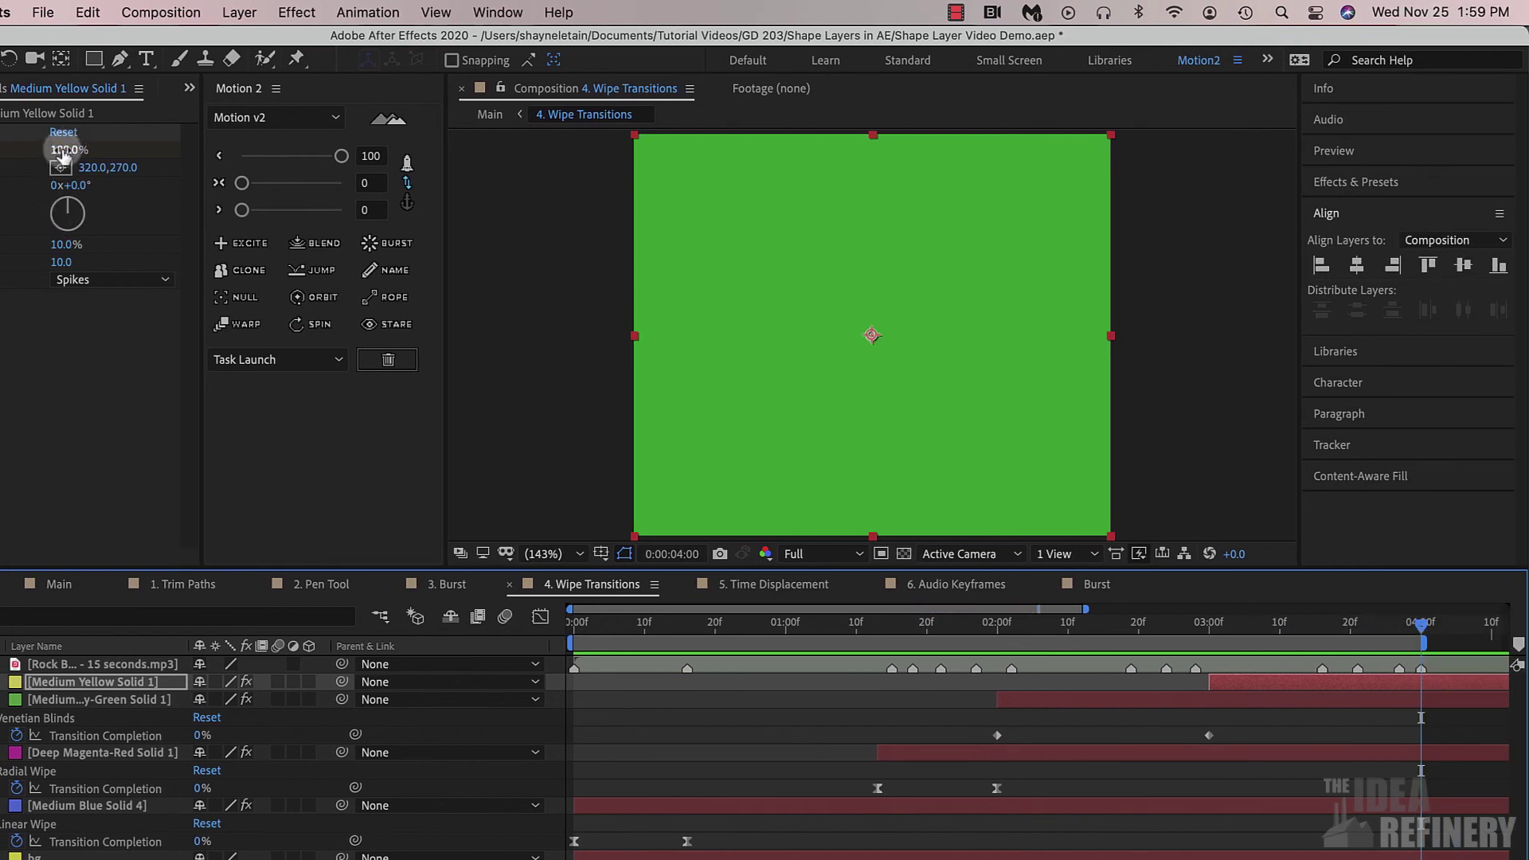
{"action": "left_click_drag", "start_coordinate": [63, 155], "coordinate": [0, 147]}
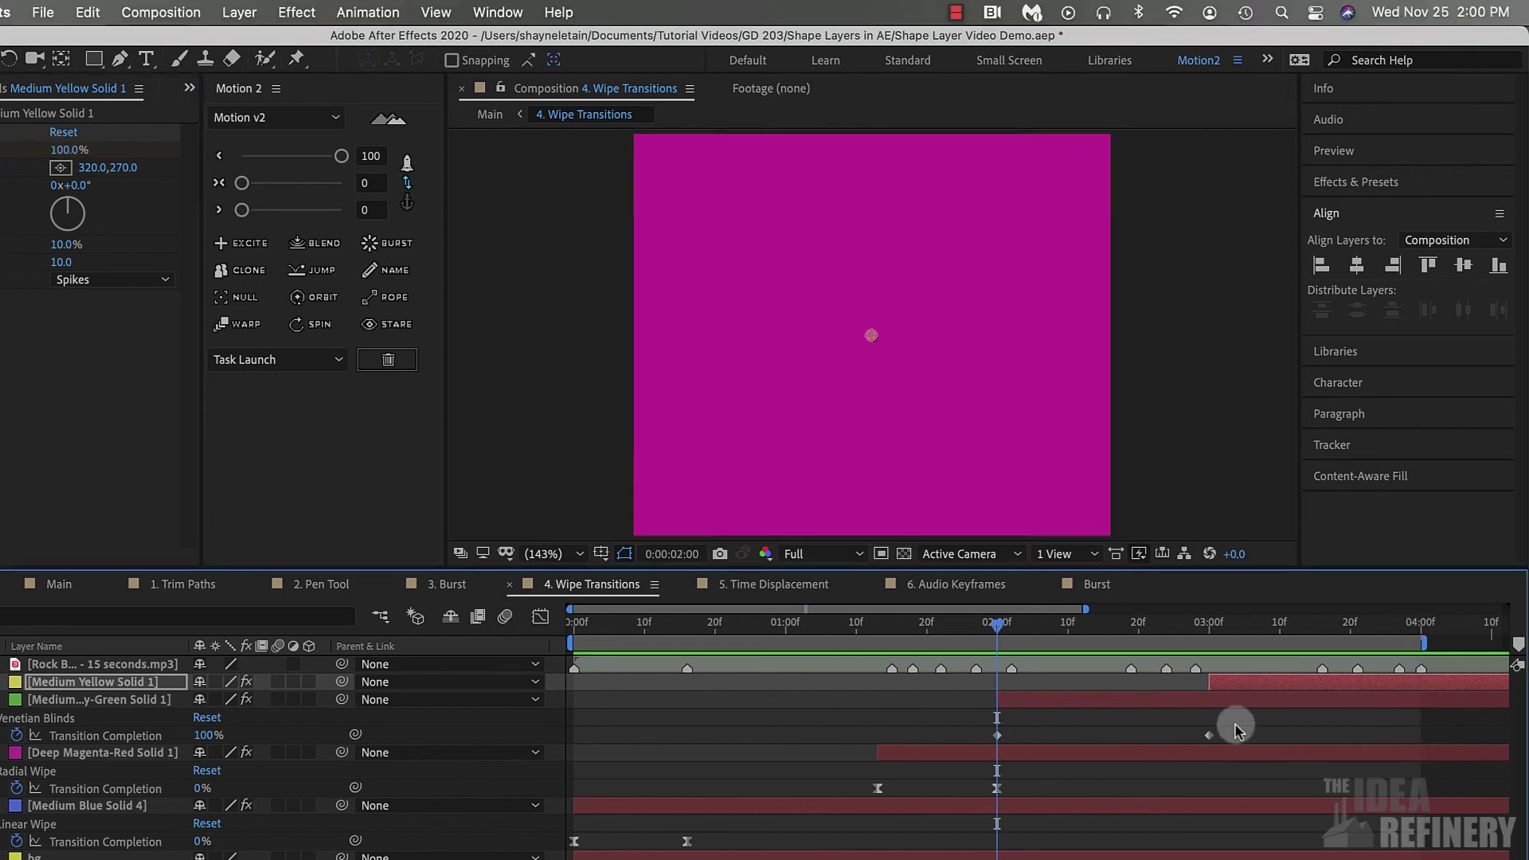
Step: Ease both Venetian Blinds Transition Completion keyframes with the first Motion 2 easing value at 100
{"action": "left_click_drag", "start_coordinate": [1236, 730], "coordinate": [1002, 742]}
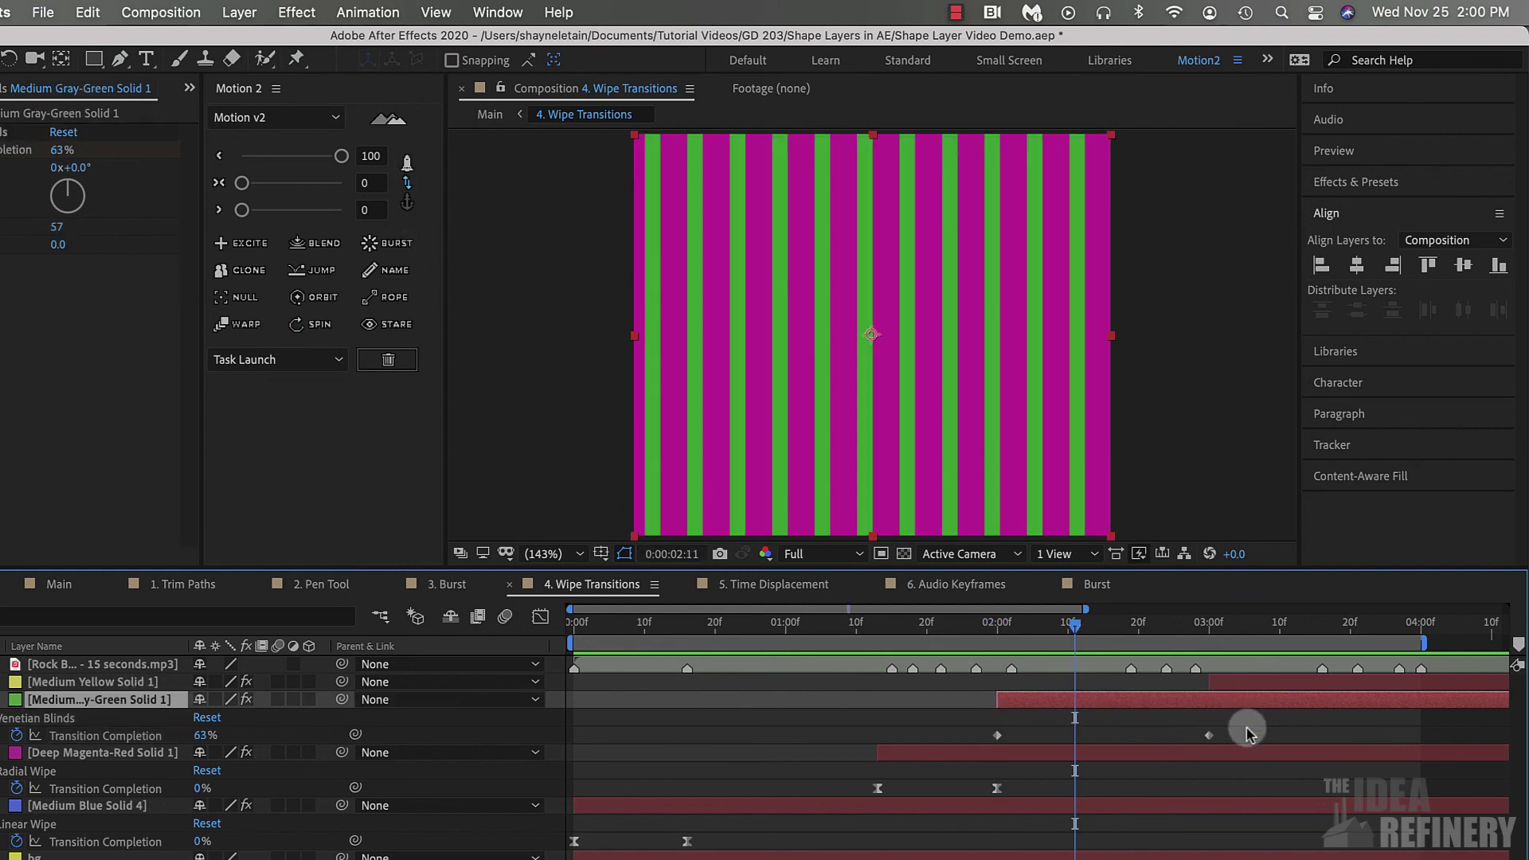
{"action": "left_click_drag", "start_coordinate": [1237, 730], "coordinate": [948, 740]}
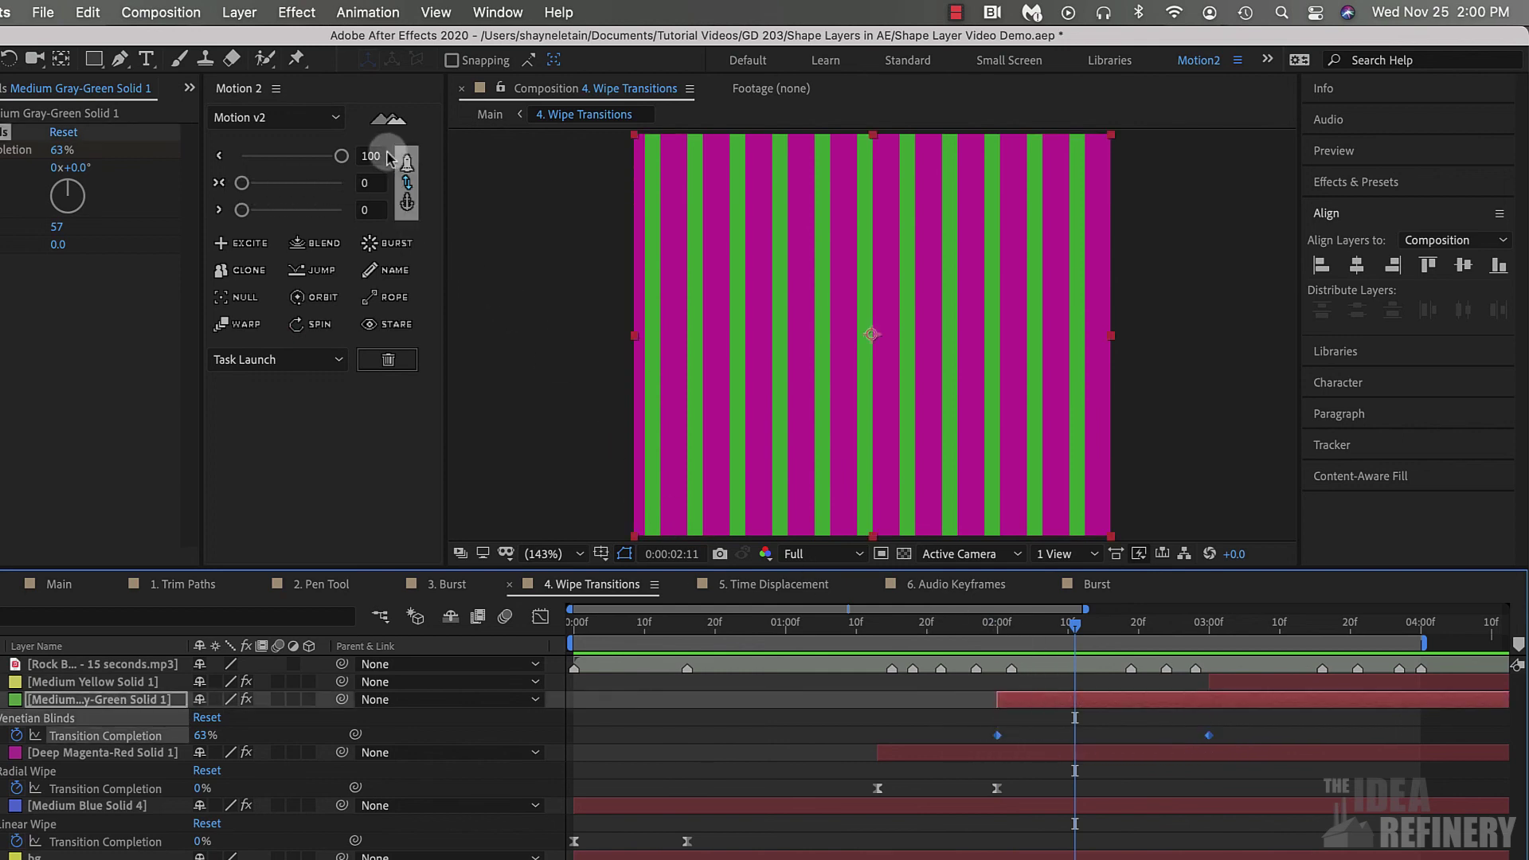
{"action": "left_click_drag", "start_coordinate": [344, 158], "coordinate": [348, 161]}
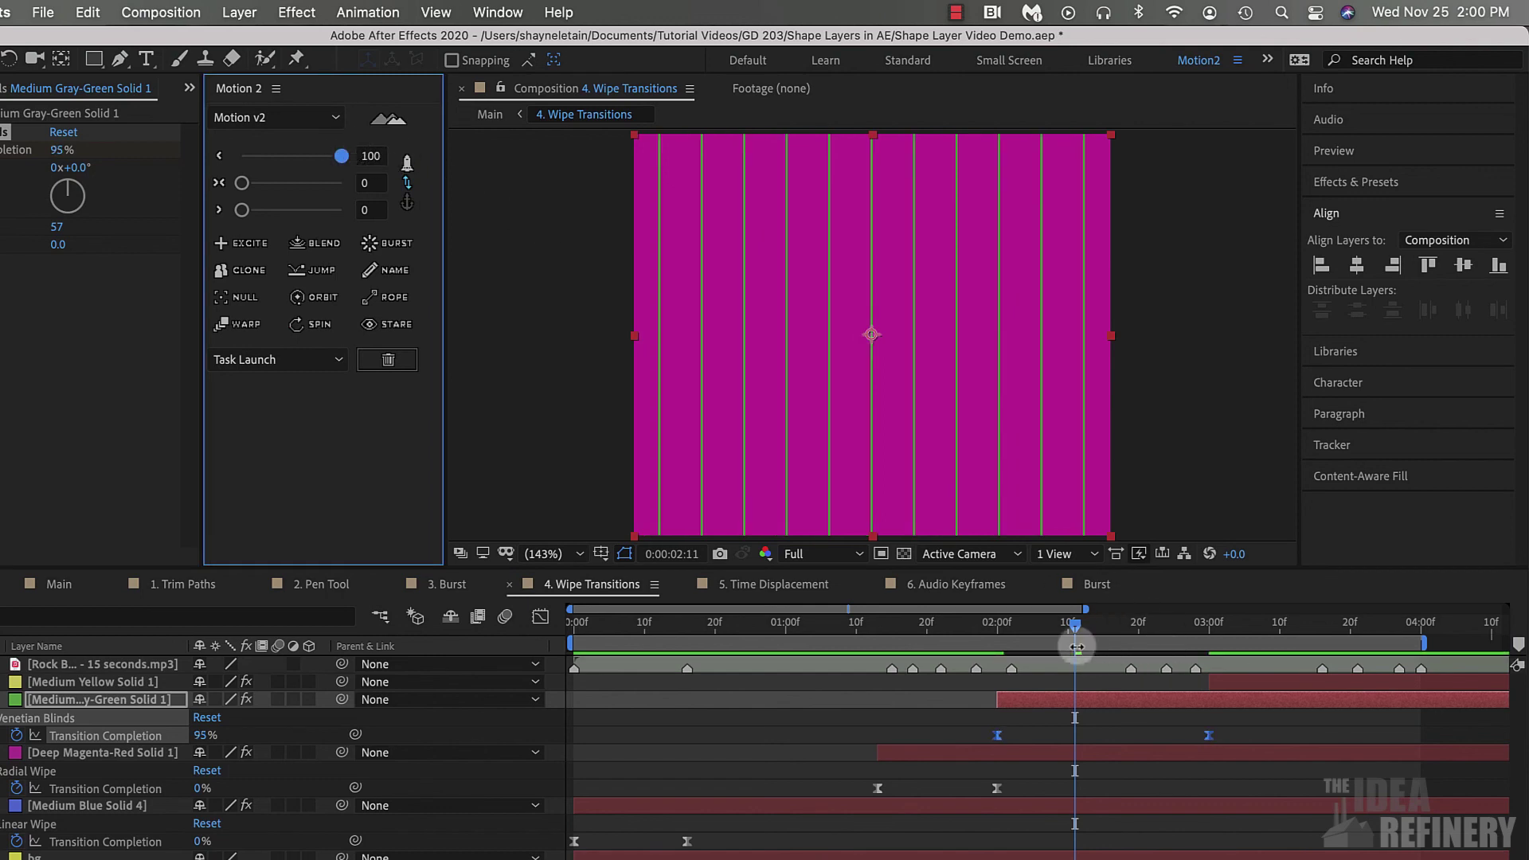
Step: Ease both CC Jaws Completion keyframes with the first Motion 2 easing value at 98, and play back the composition
{"action": "left_click_drag", "start_coordinate": [1073, 632], "coordinate": [1236, 662]}
{"action": "left_click", "coordinate": [1267, 683]}
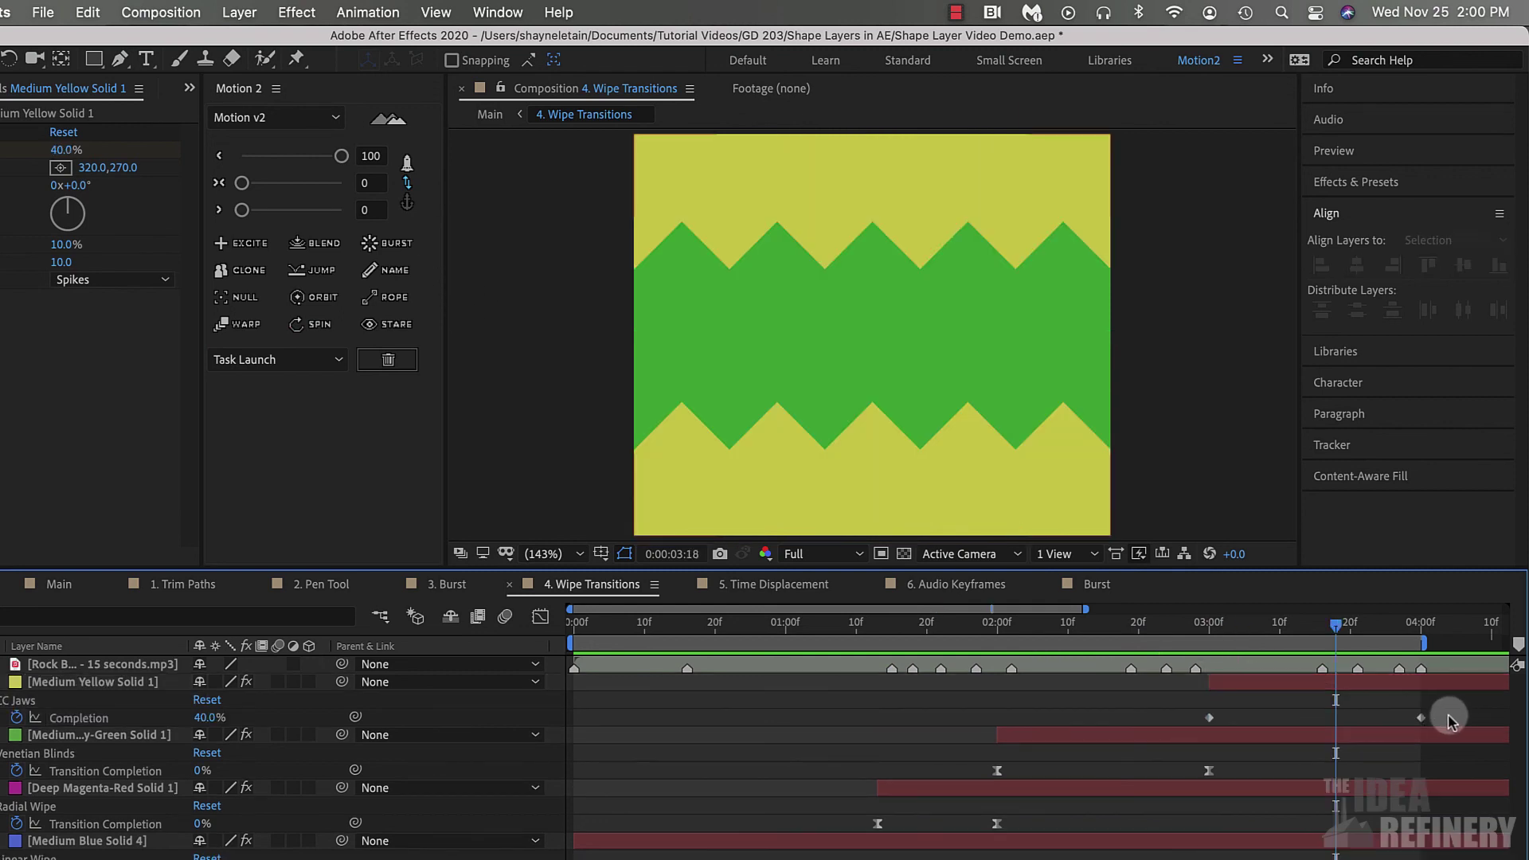
{"action": "left_click_drag", "start_coordinate": [1454, 717], "coordinate": [1181, 721]}
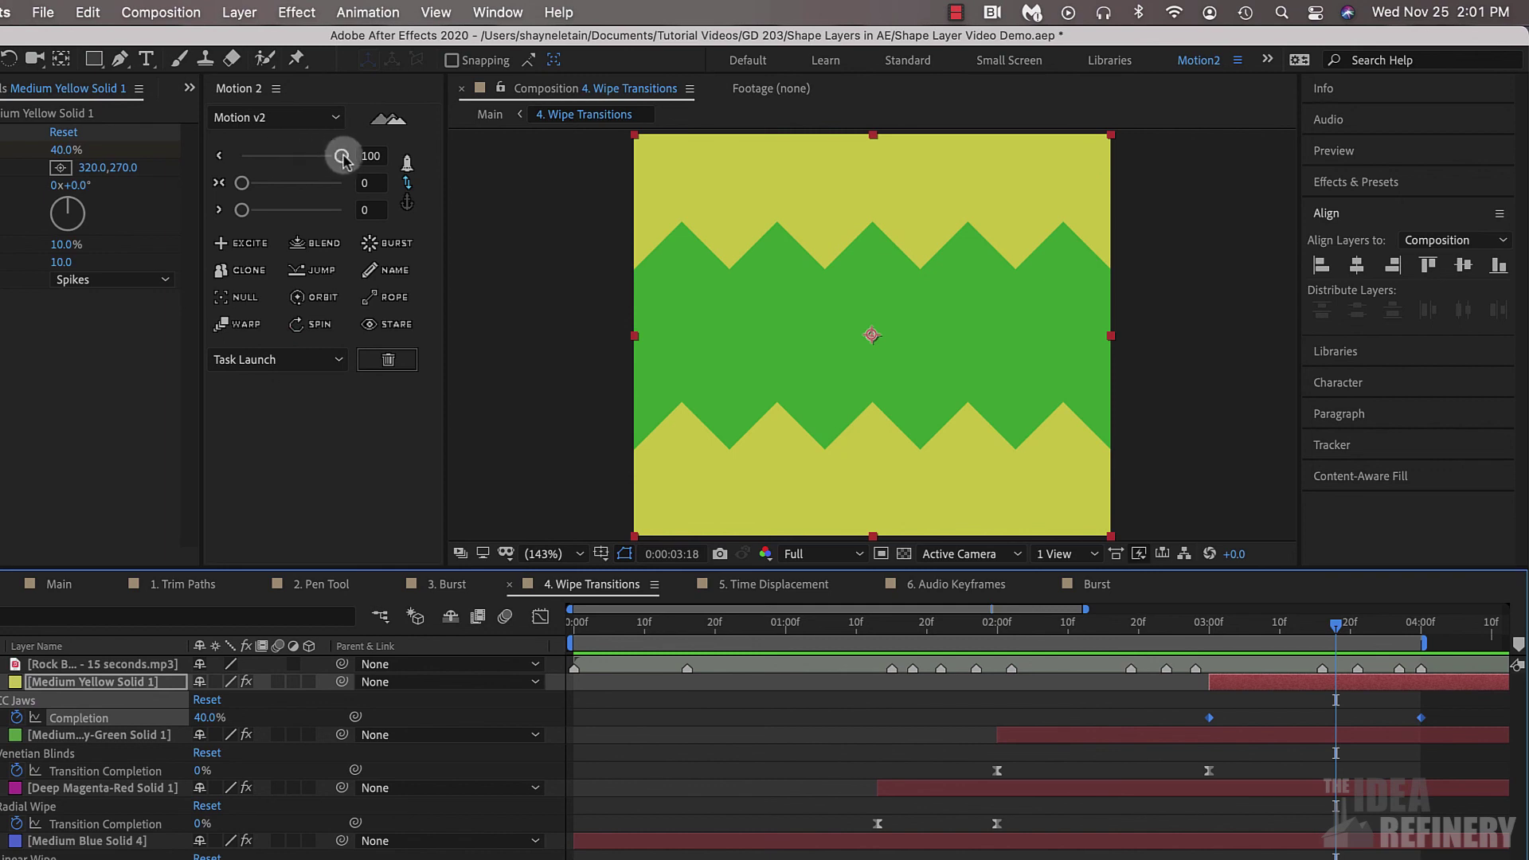
{"action": "left_click_drag", "start_coordinate": [342, 158], "coordinate": [339, 156]}
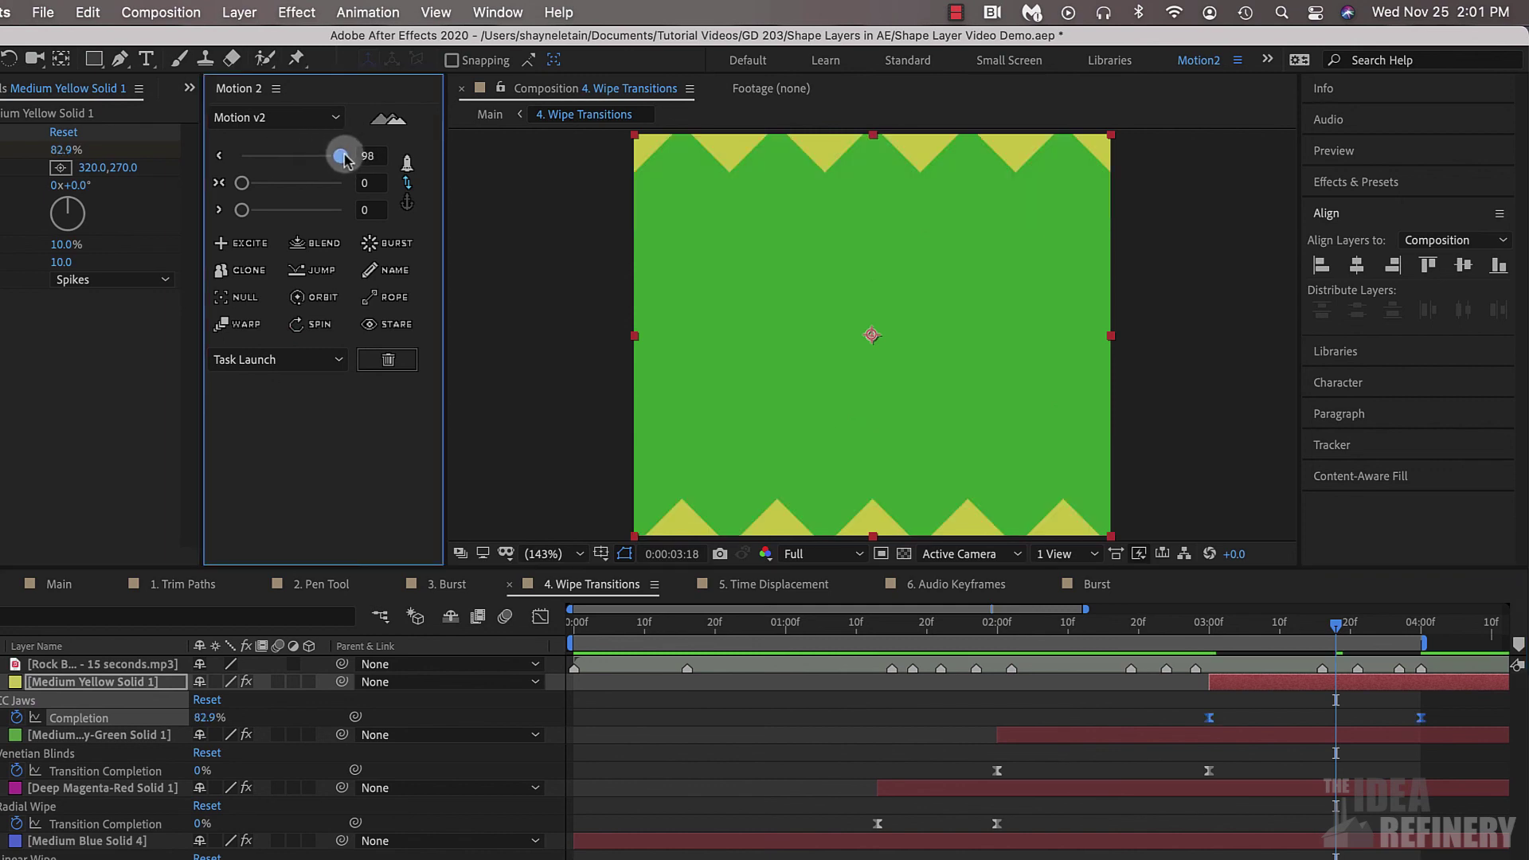
{"action": "key", "text": "space"}
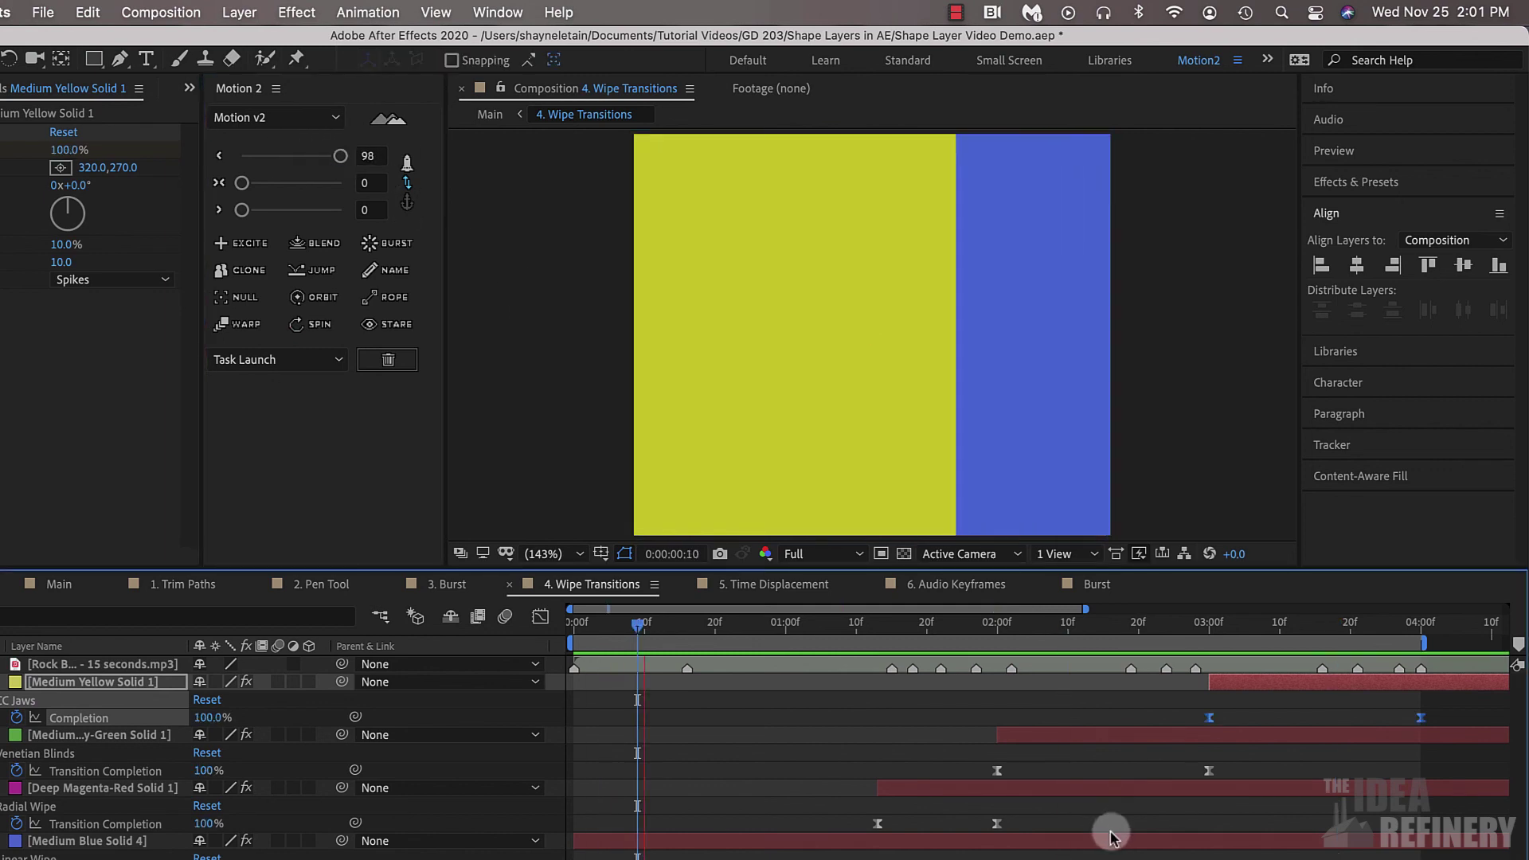